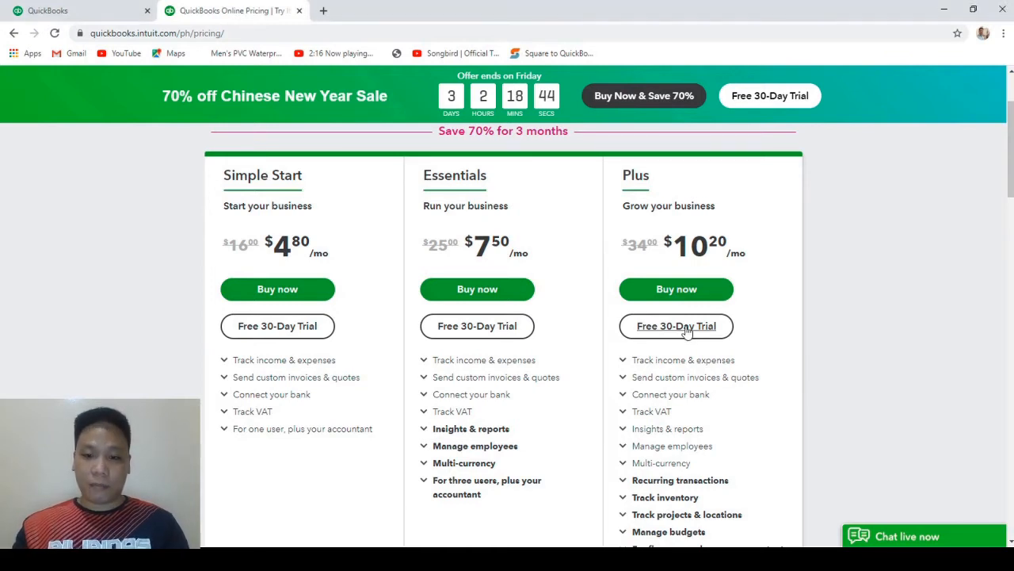
Start the Free 30-Day Trial of the QuickBooks Online Plus plan.
left_click(687, 332)
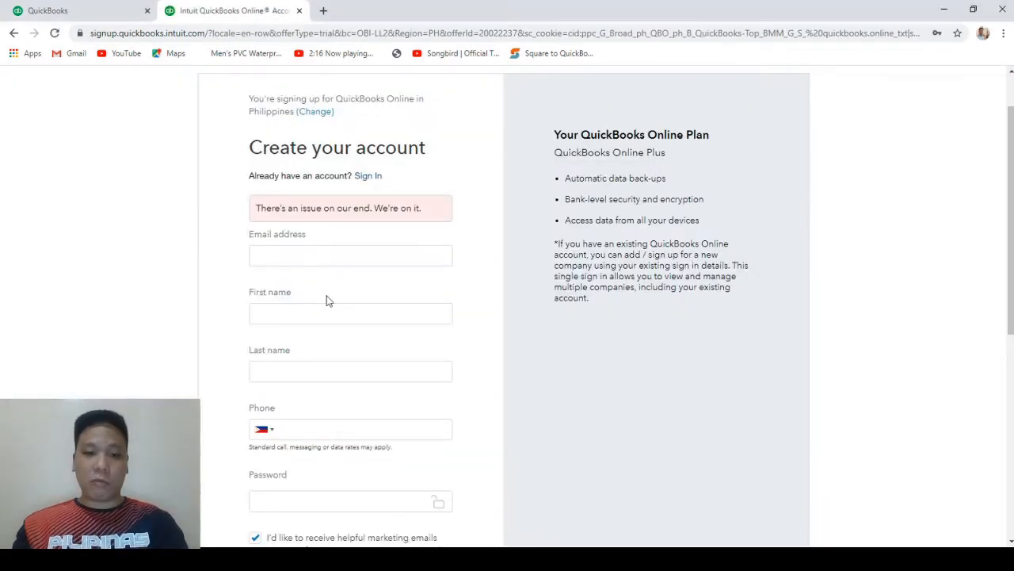
Sign in with the existing account and continue to the trial.
left_click(367, 180)
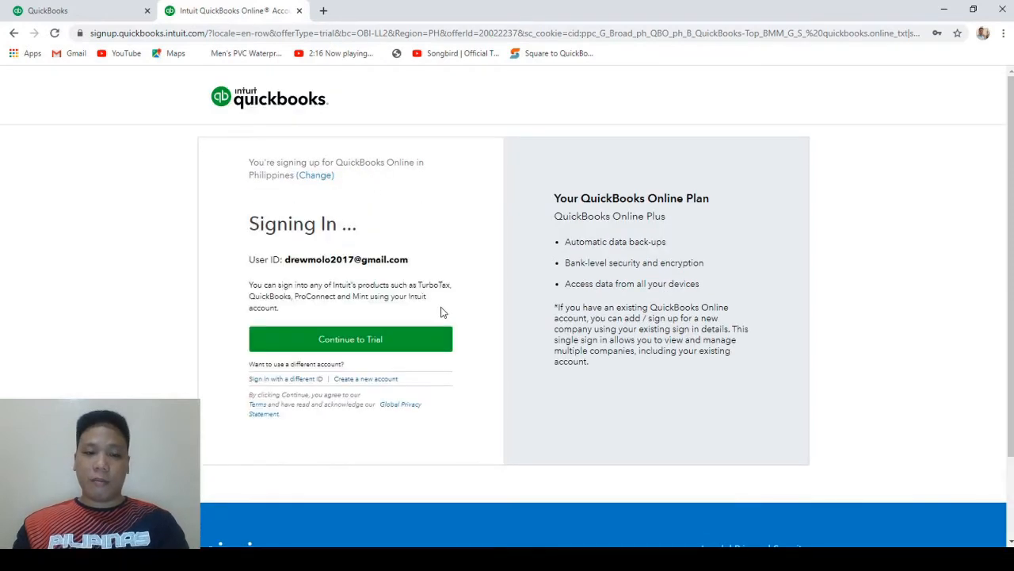
left_click(368, 341)
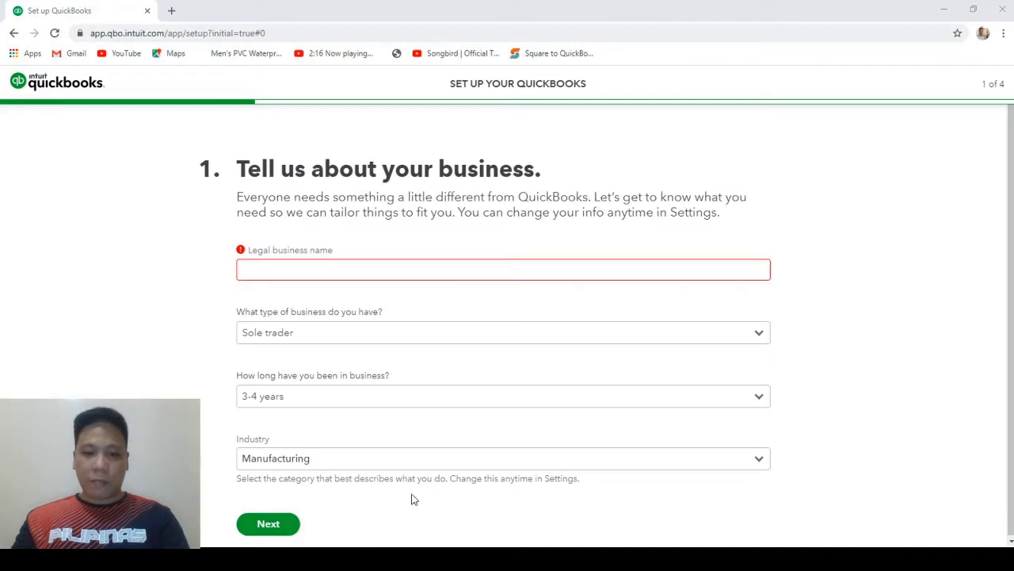
Enter legal name Heist Real Estates, Sole trader, Less than 1 year, Property Operators and Real Estate services.
left_click(341, 265)
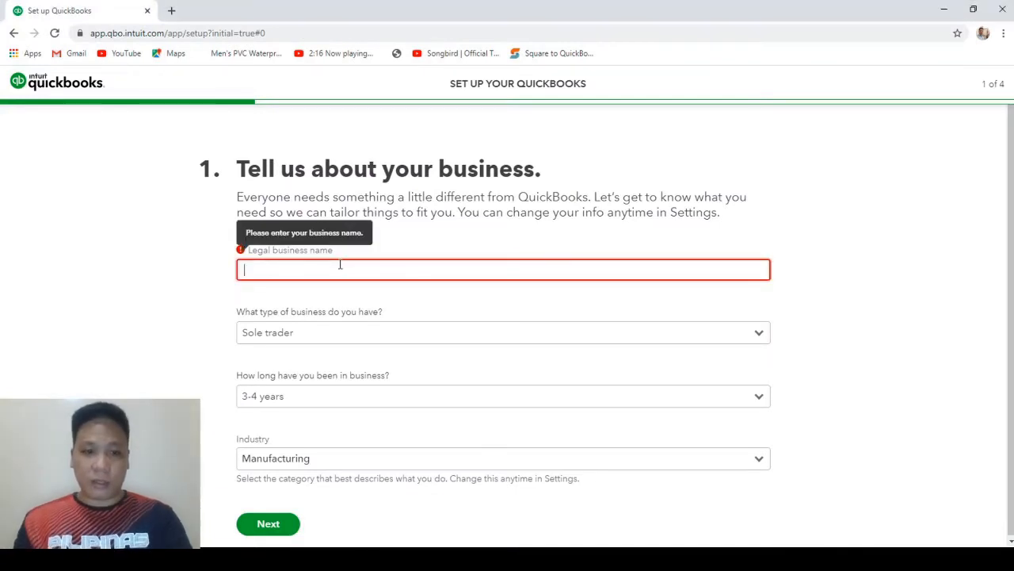
type("H")
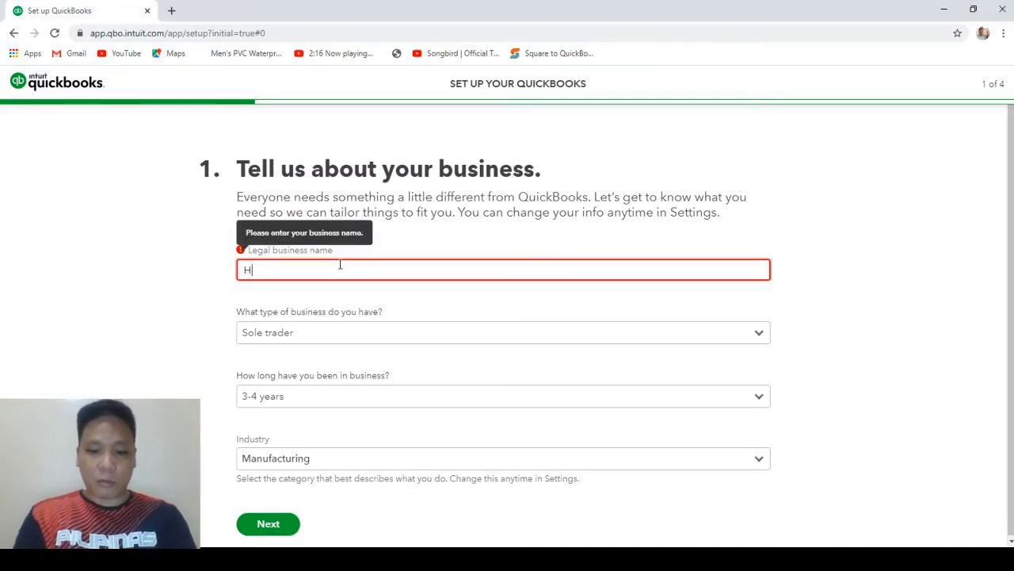
type("eist Real")
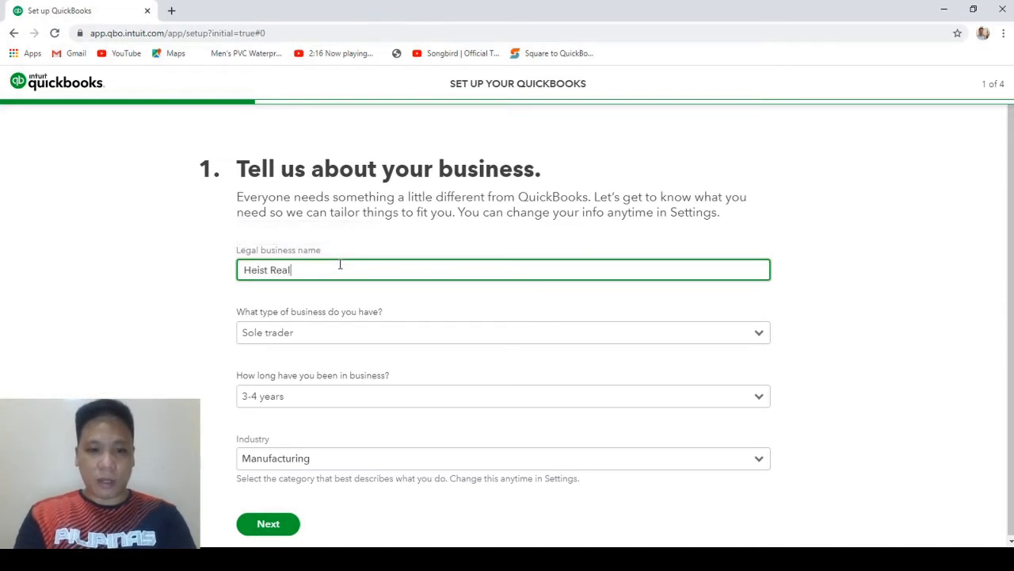
type(" Estates")
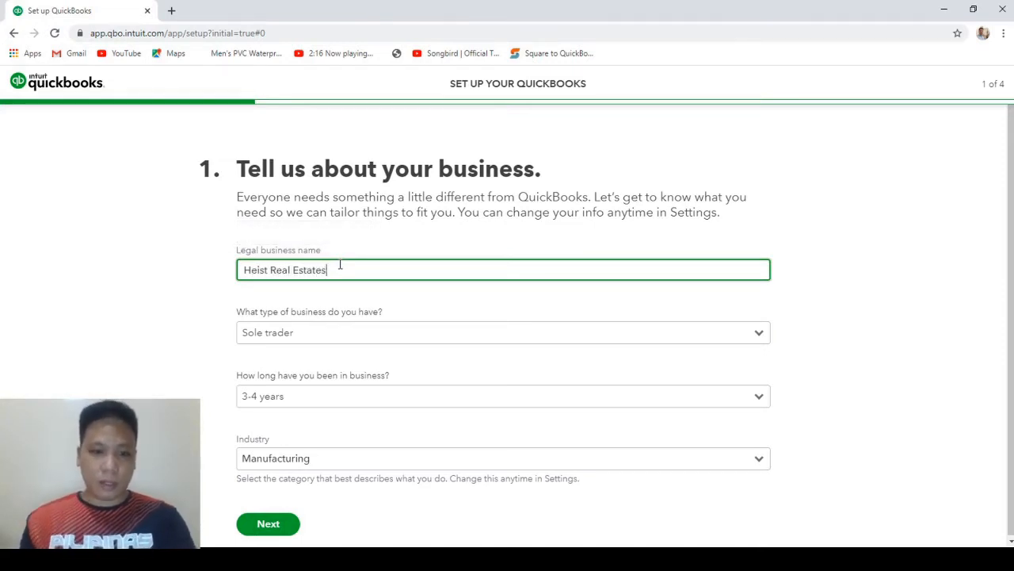
left_click(280, 329)
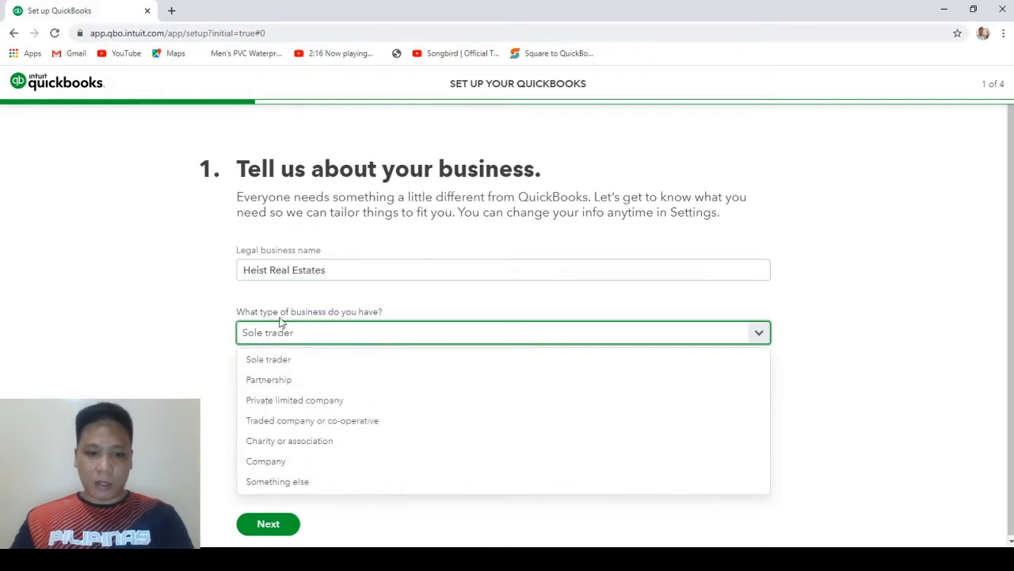
left_click(279, 363)
left_click(331, 399)
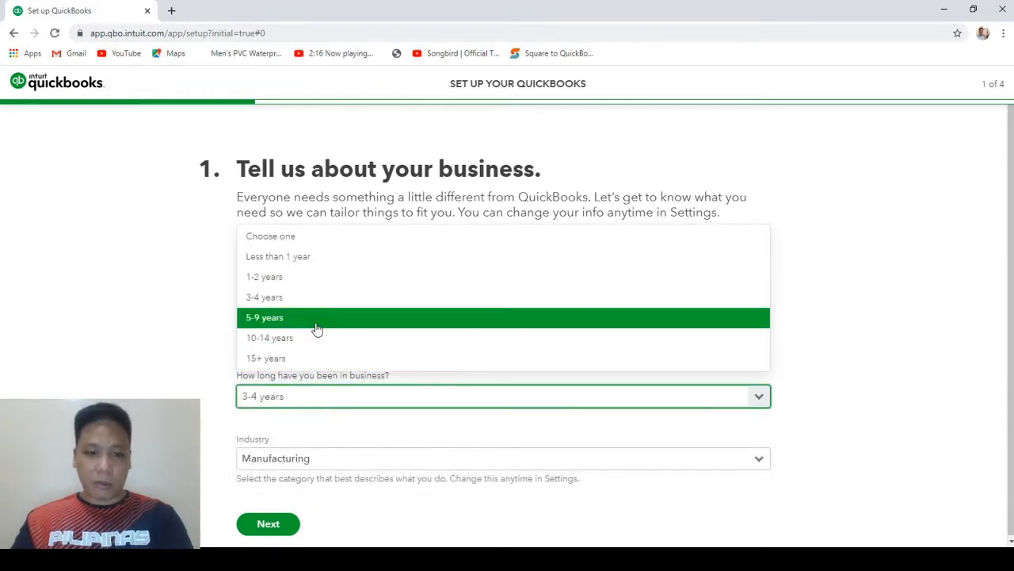
left_click(316, 257)
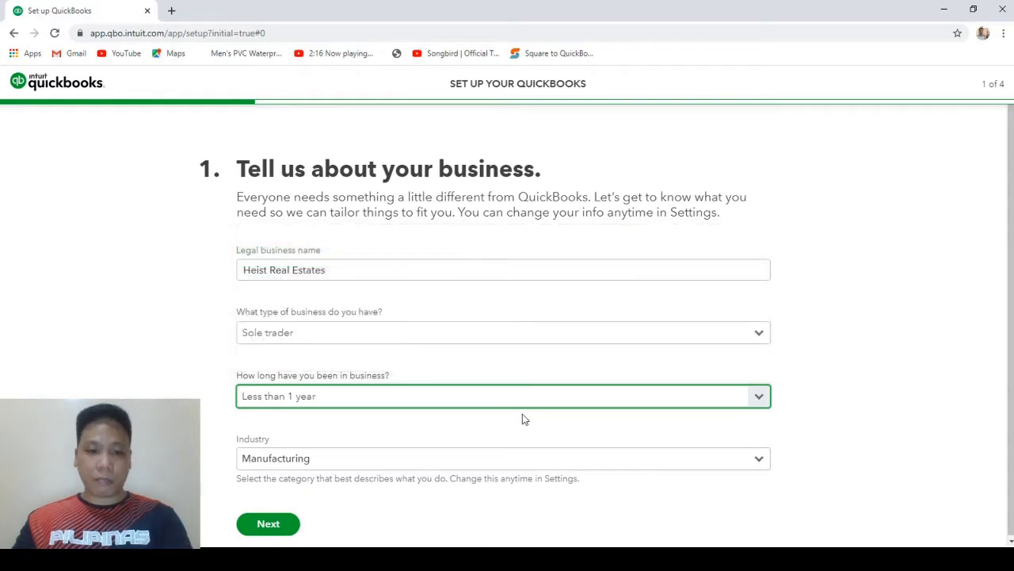
left_click(389, 465)
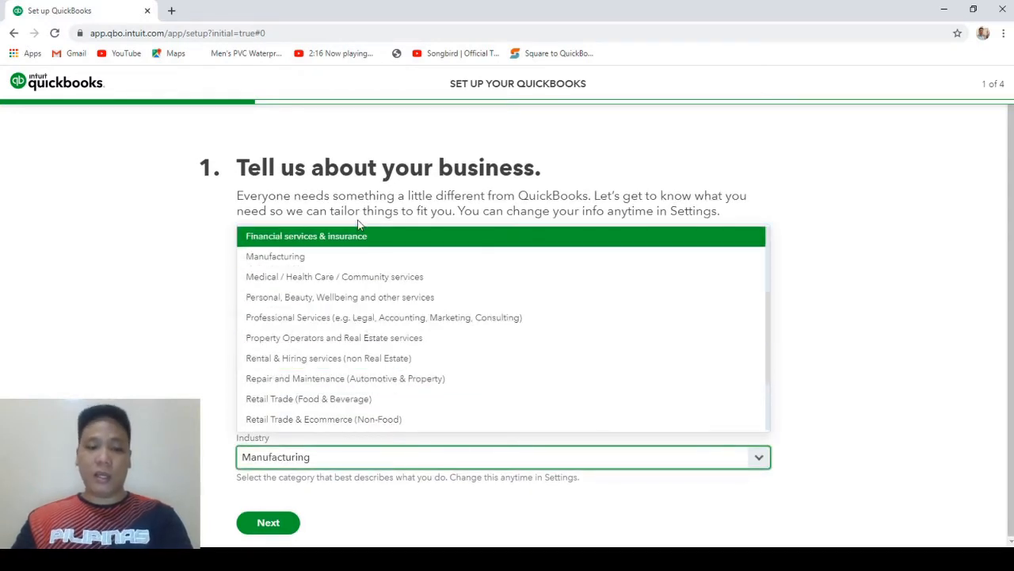
left_click(377, 342)
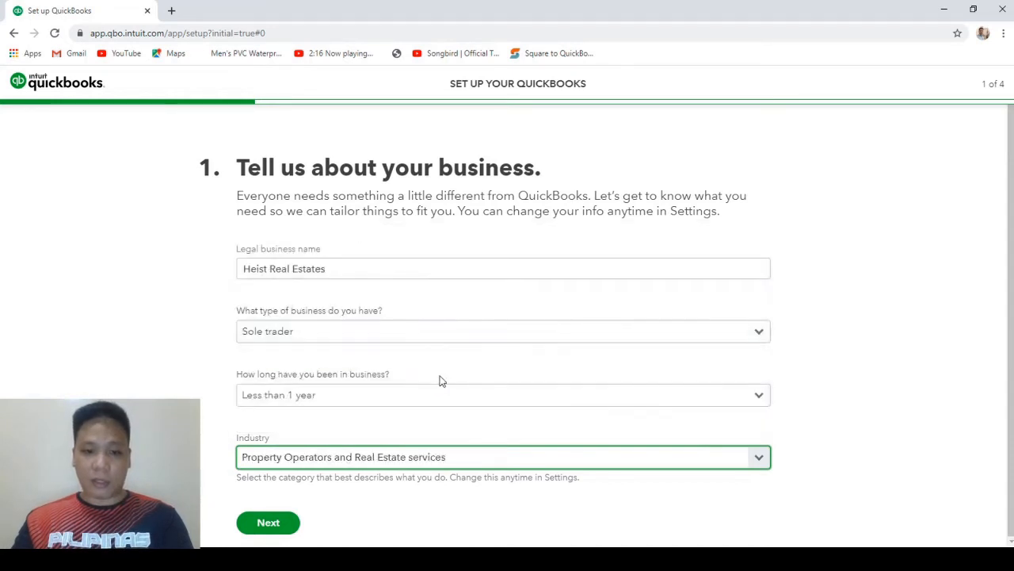
left_click(270, 523)
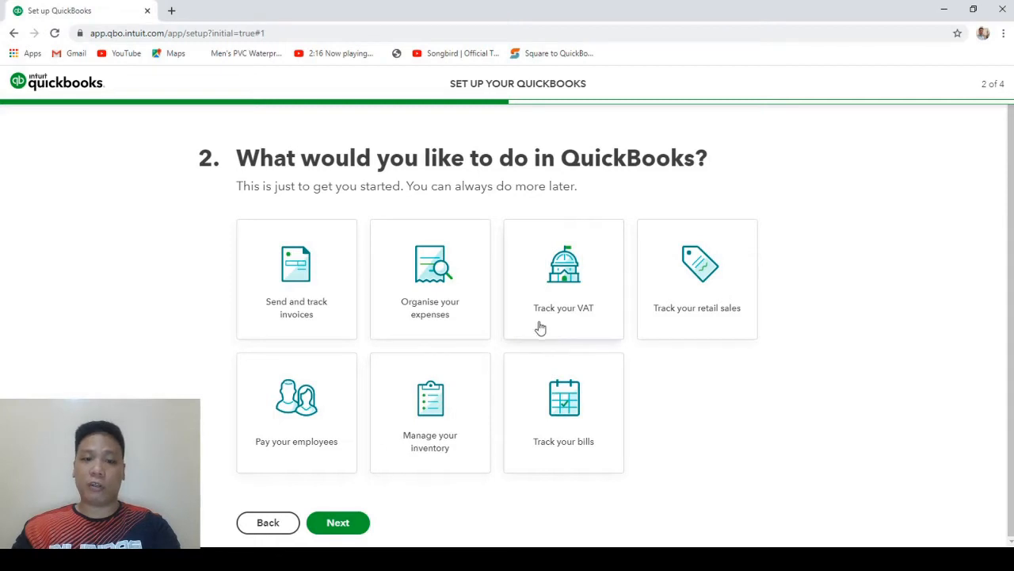
Select invoices, expenses, VAT, employees, inventory and bills goals, skipping retail sales, and continue.
left_click(300, 287)
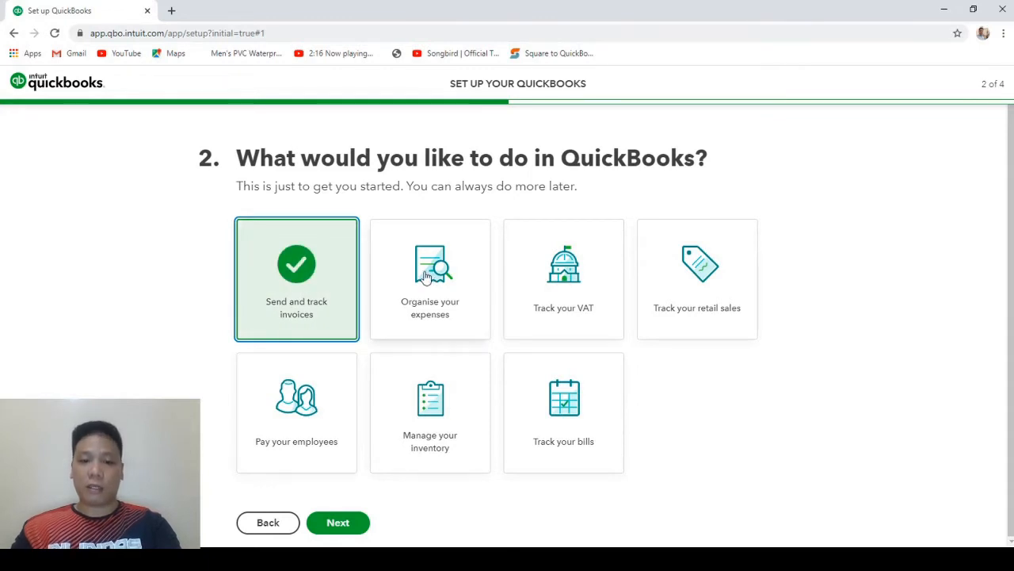
left_click(426, 275)
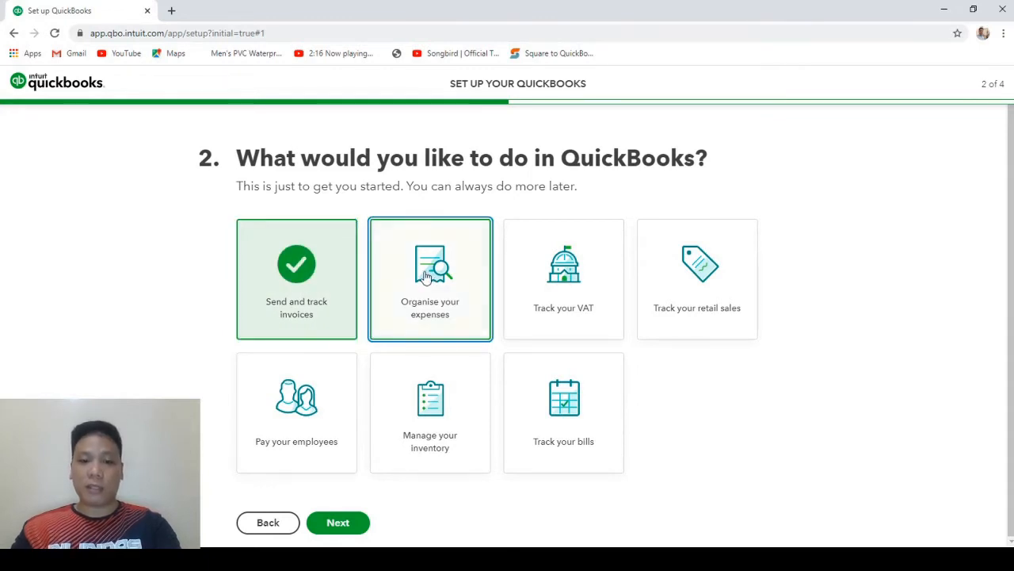
left_click(562, 288)
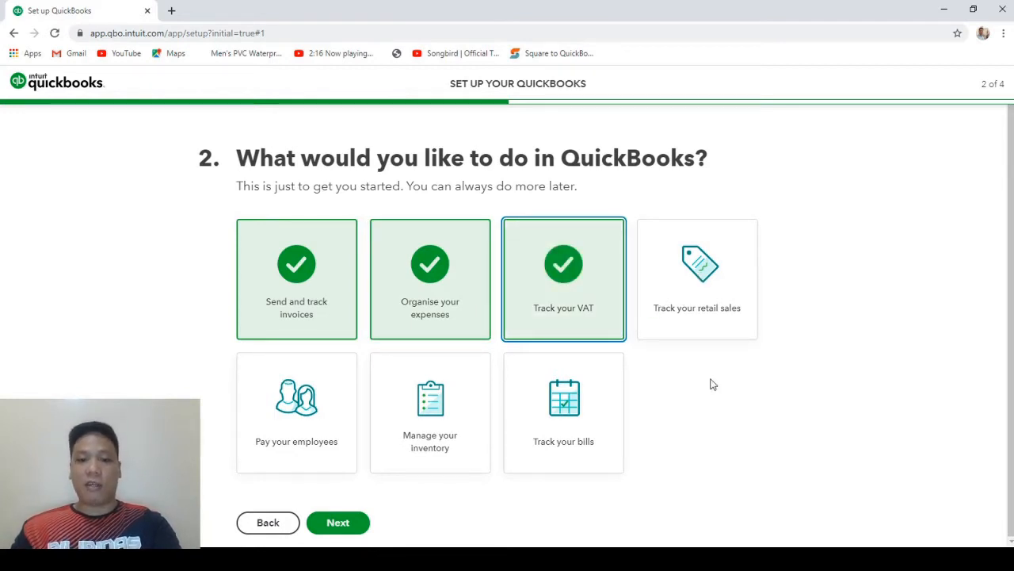
left_click(307, 401)
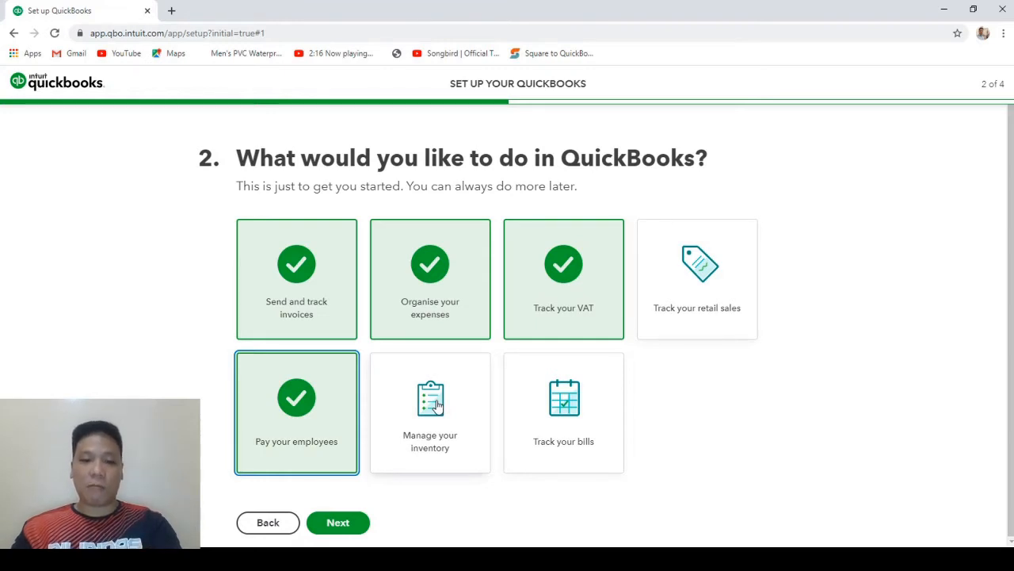
left_click(436, 405)
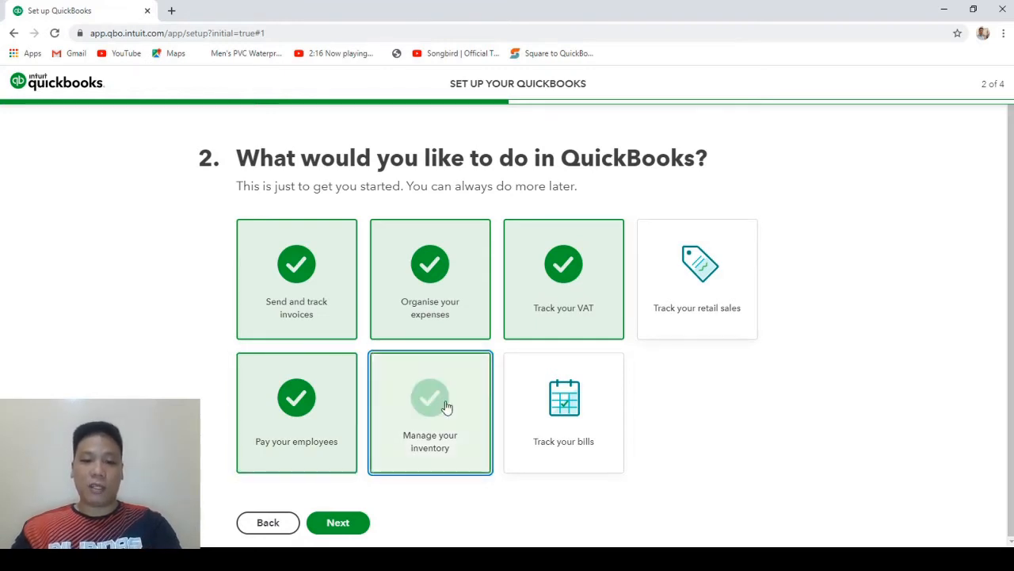
left_click(569, 416)
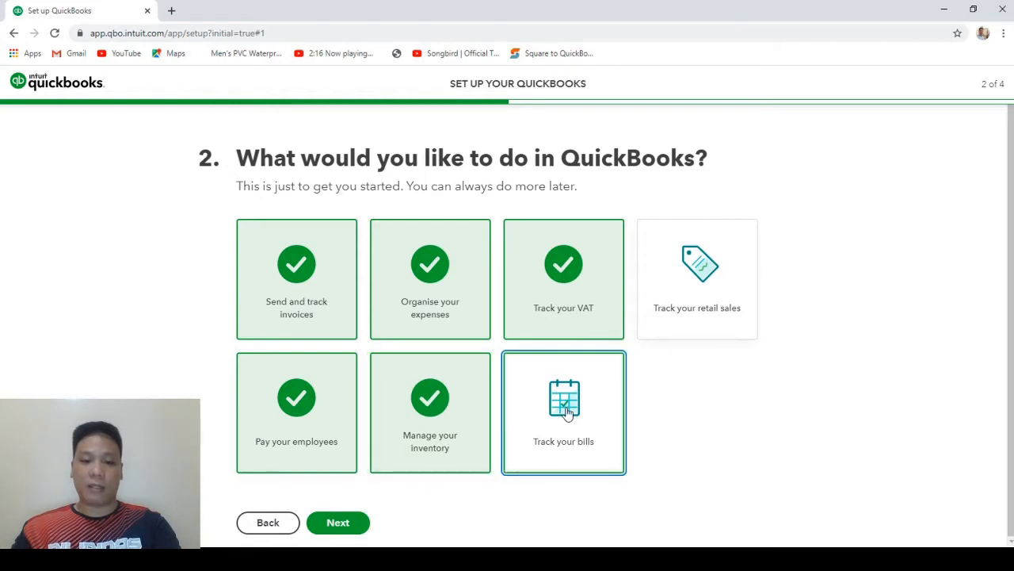
left_click(344, 523)
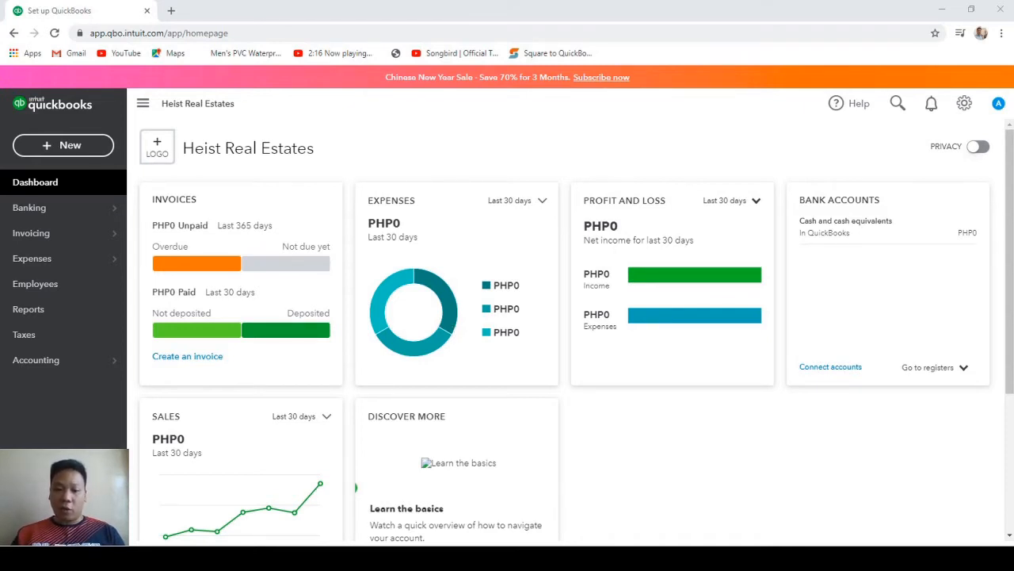
Open Account and Settings from the gear menu to view the Company page.
left_click(403, 484)
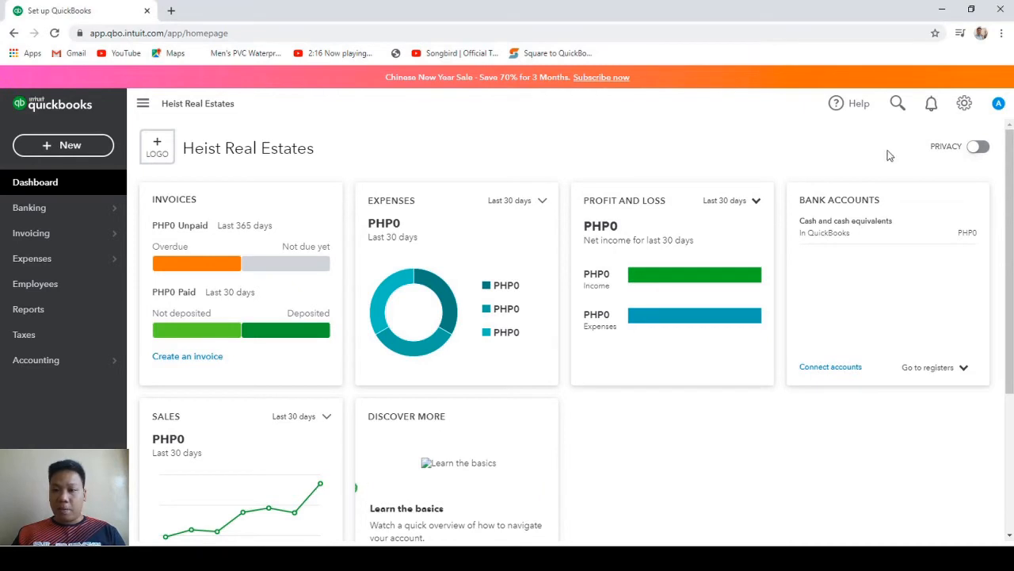
left_click(964, 104)
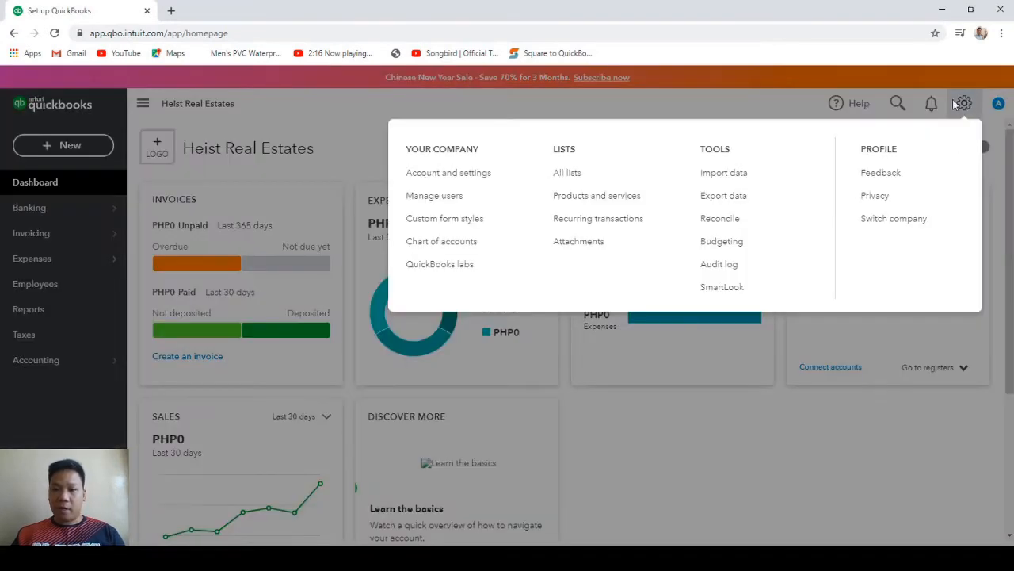
left_click(450, 174)
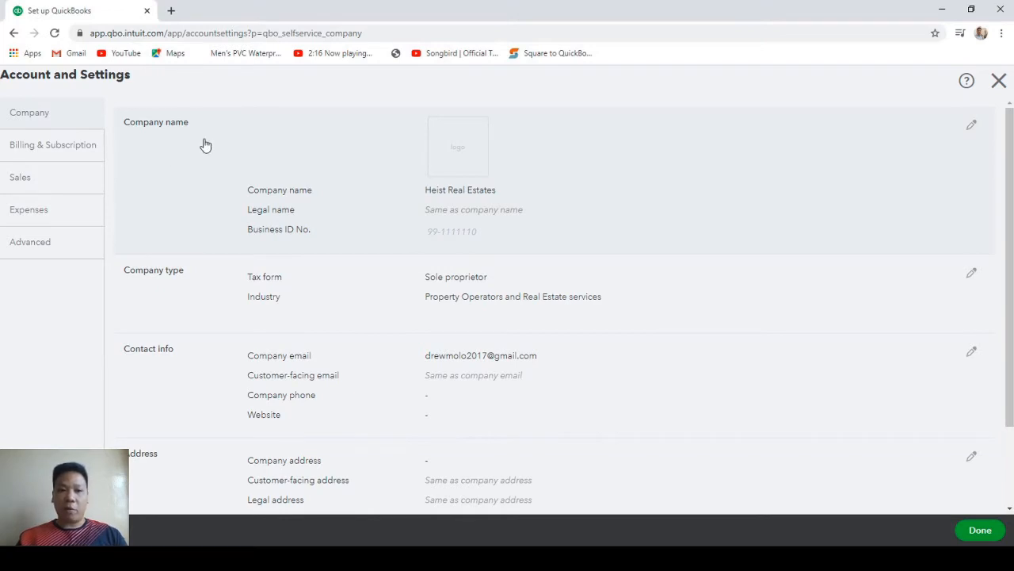
Re-enter the company name as Heist Real Estates, correcting a typo.
left_click(256, 145)
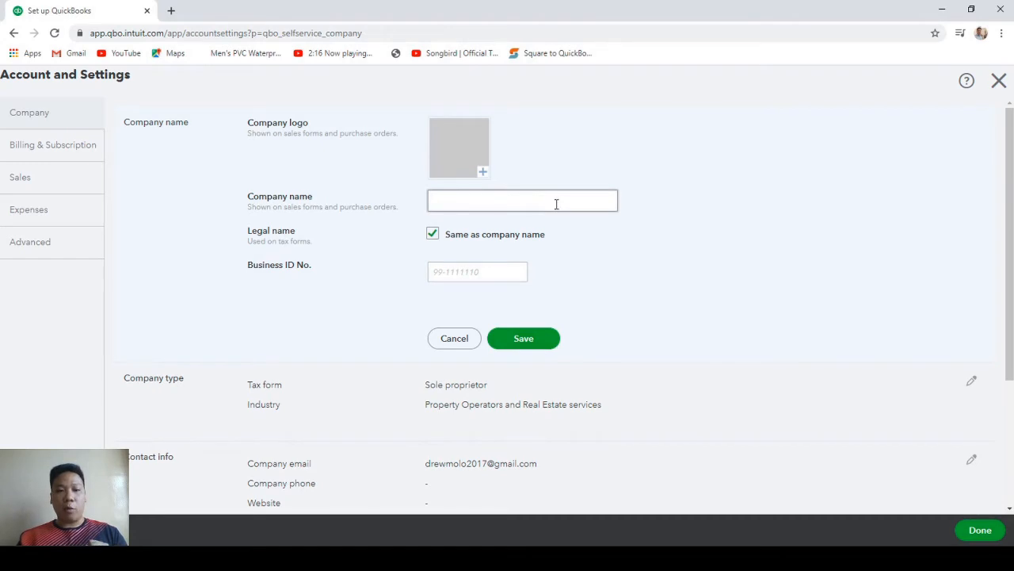
left_click(500, 203)
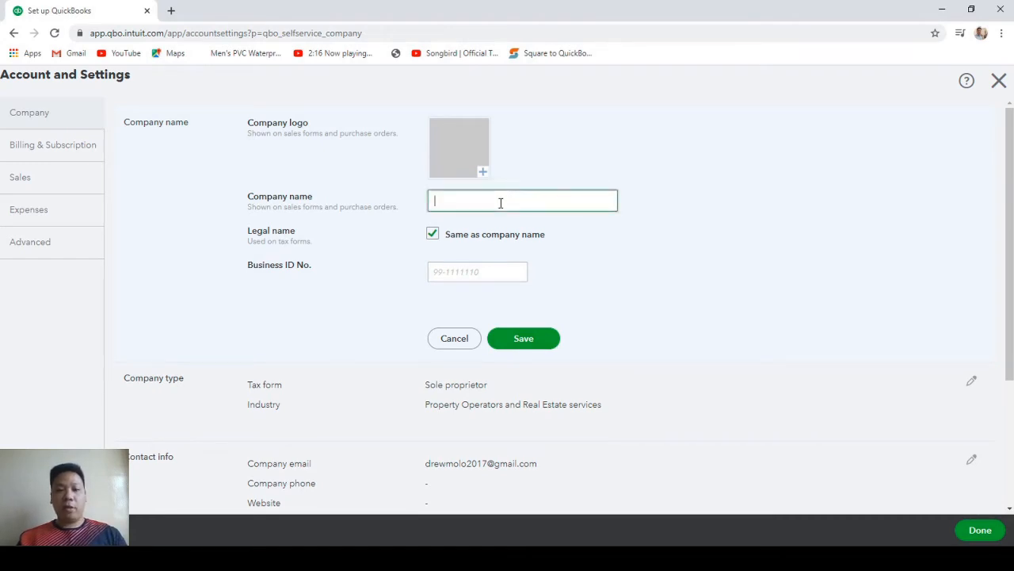
type("H")
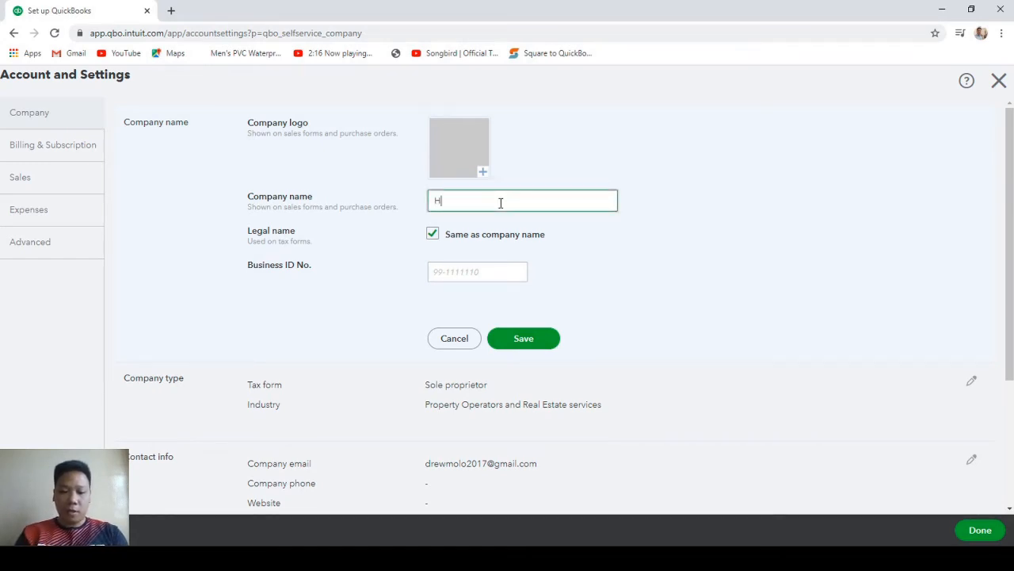
type("elst")
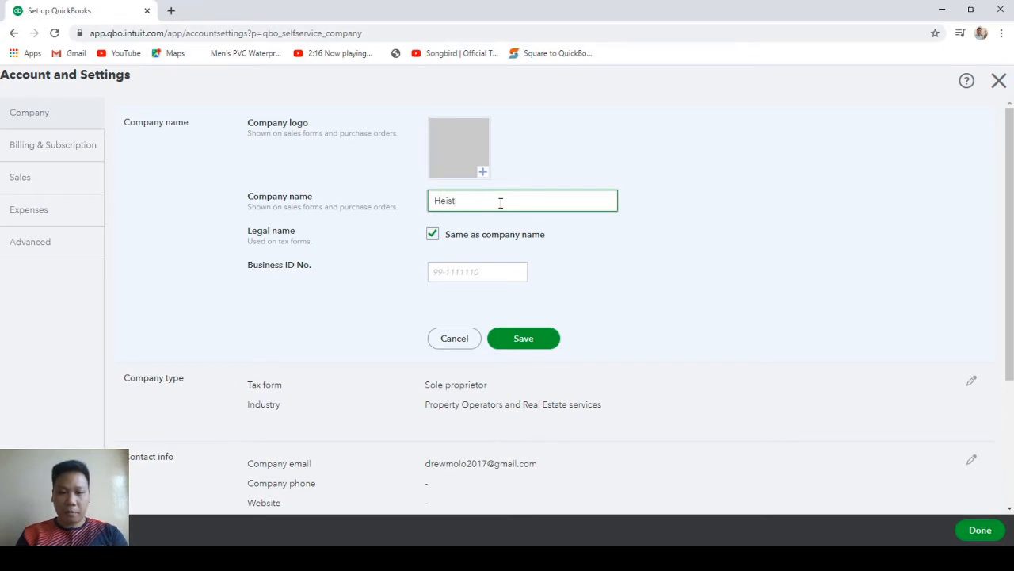
type(" Real")
key("BackSpace")
key("BackSpace")
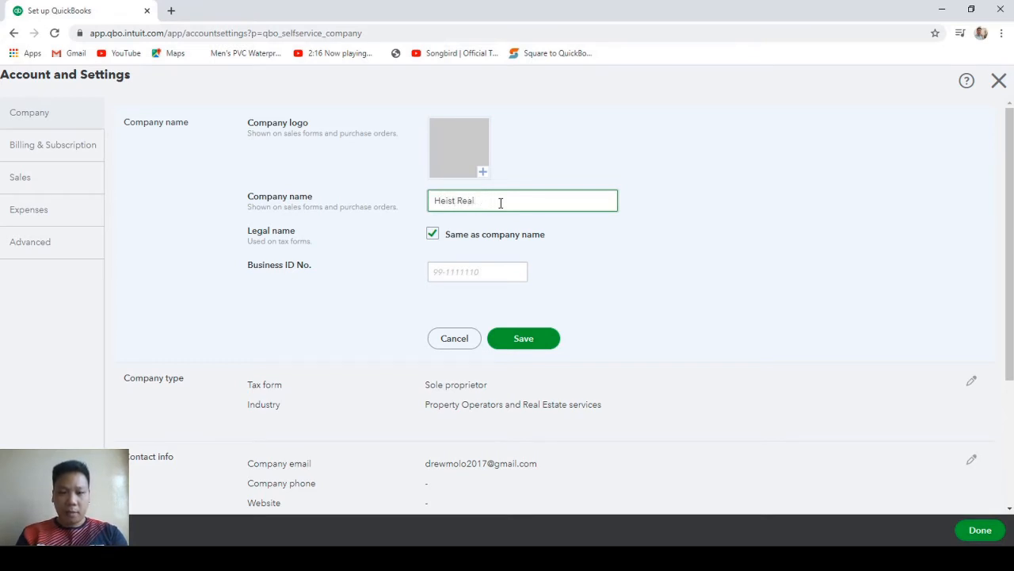
type("Estates")
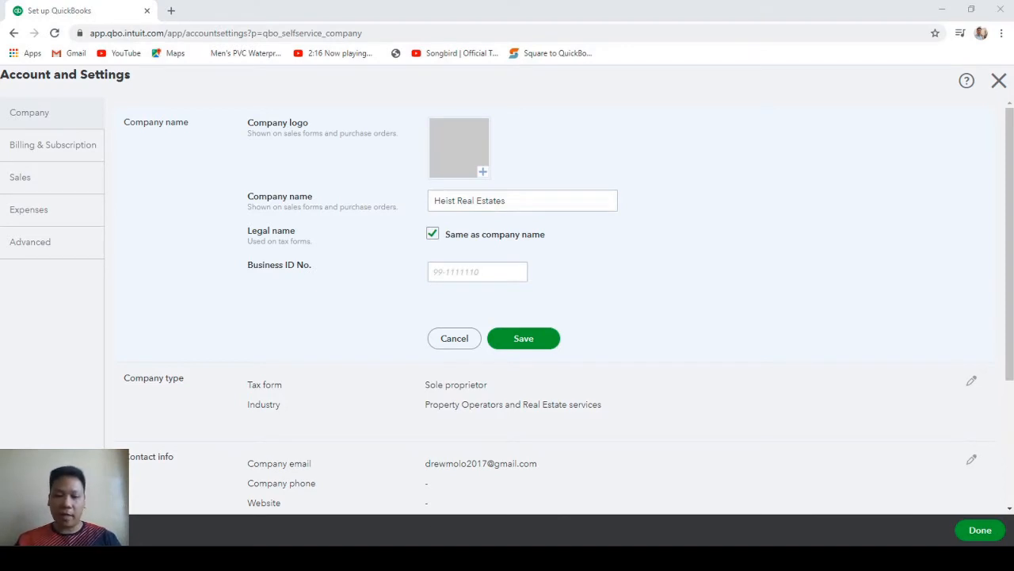
left_click(381, 492)
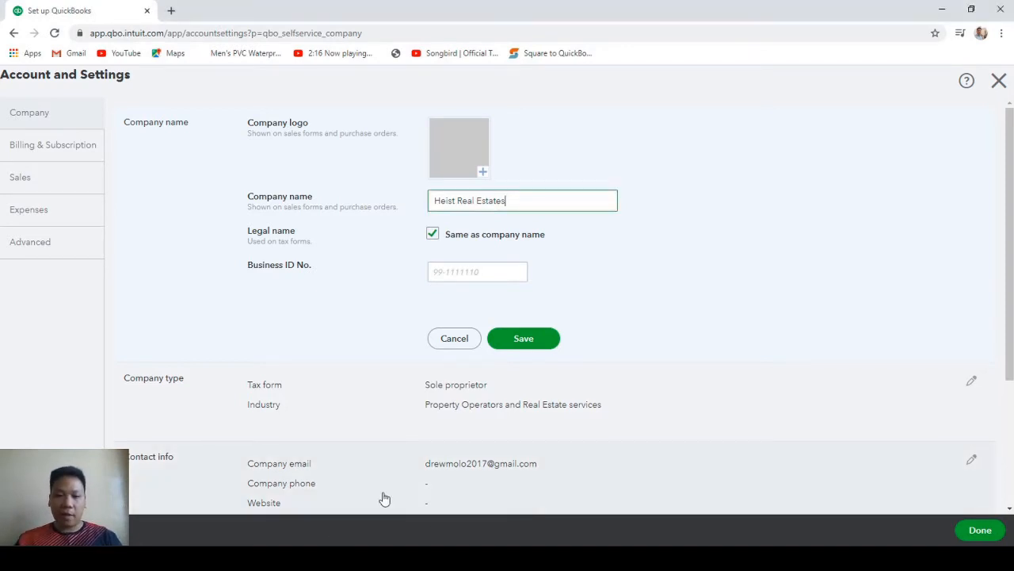
Keep the legal name same as the company name, enter the business ID number, and save.
left_click(432, 234)
left_click(446, 252)
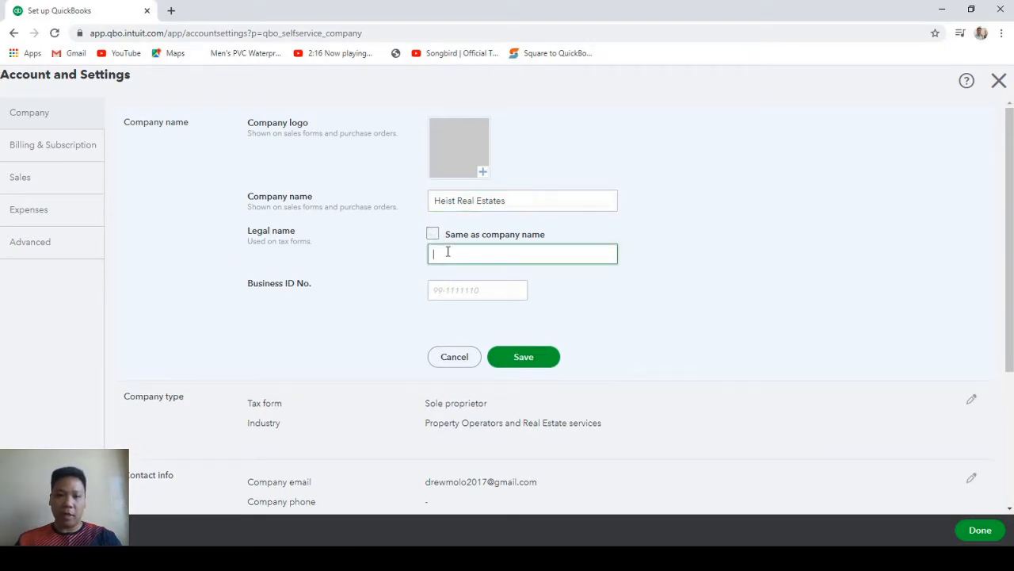
left_click(433, 233)
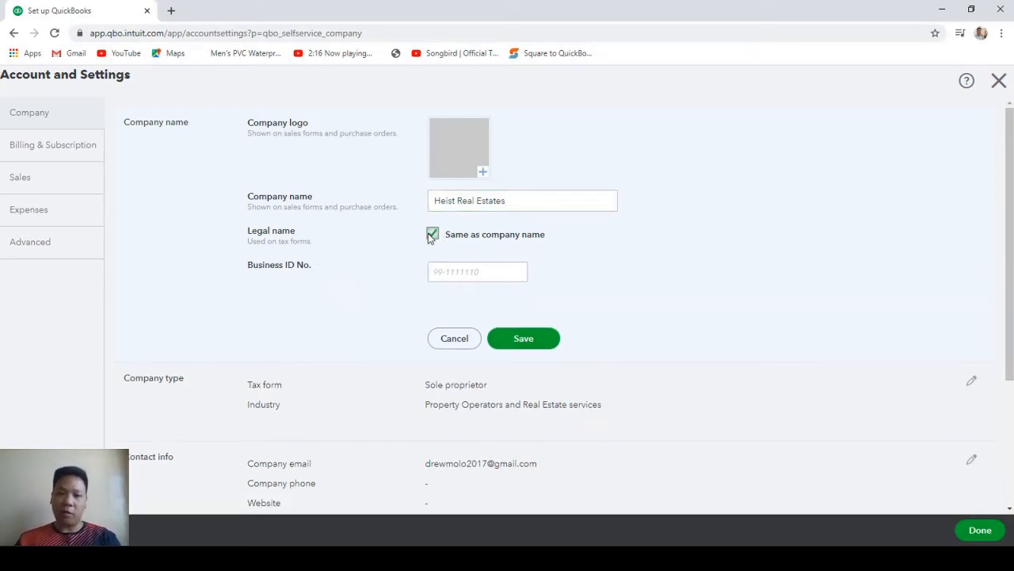
key("Tab")
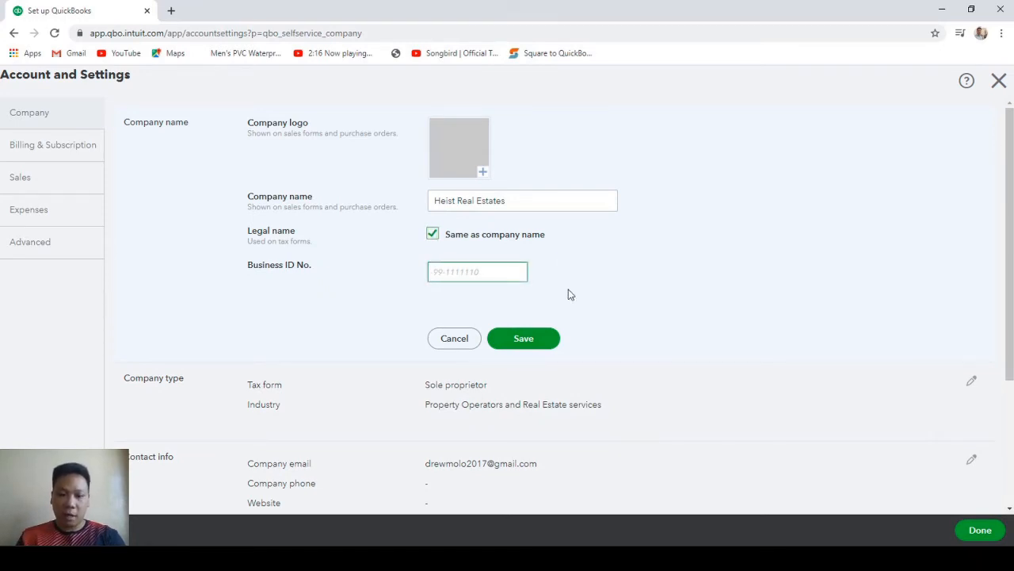
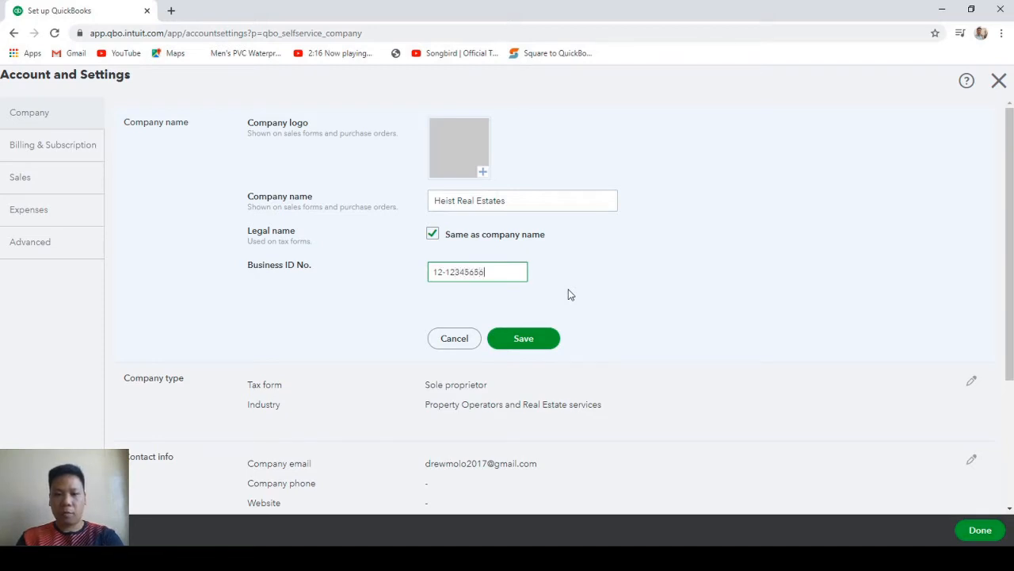
left_click(529, 339)
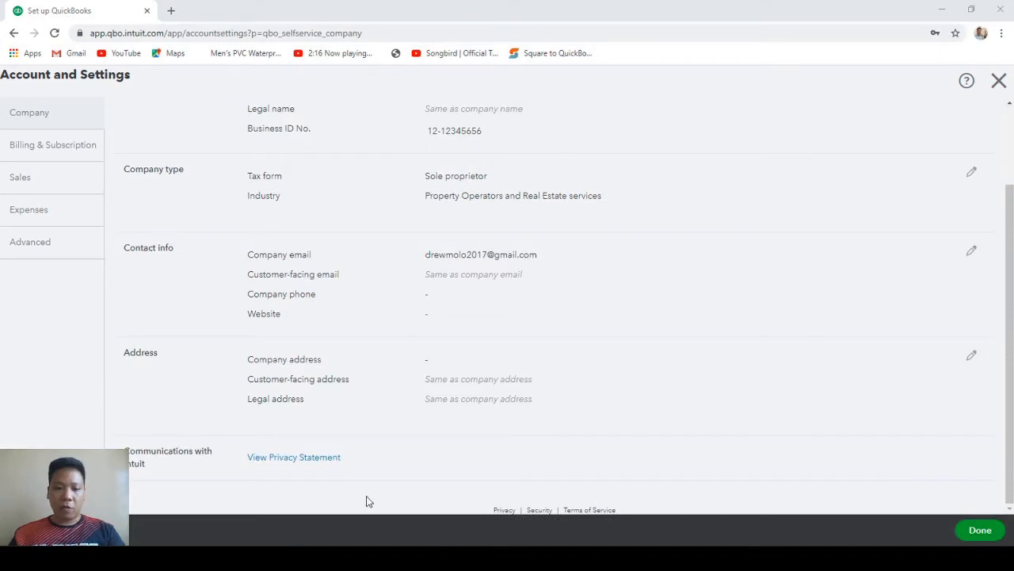
left_click(611, 278)
Enter the company e-mail address and keep customer-facing e-mail the same as company e-mail.
left_click(499, 252)
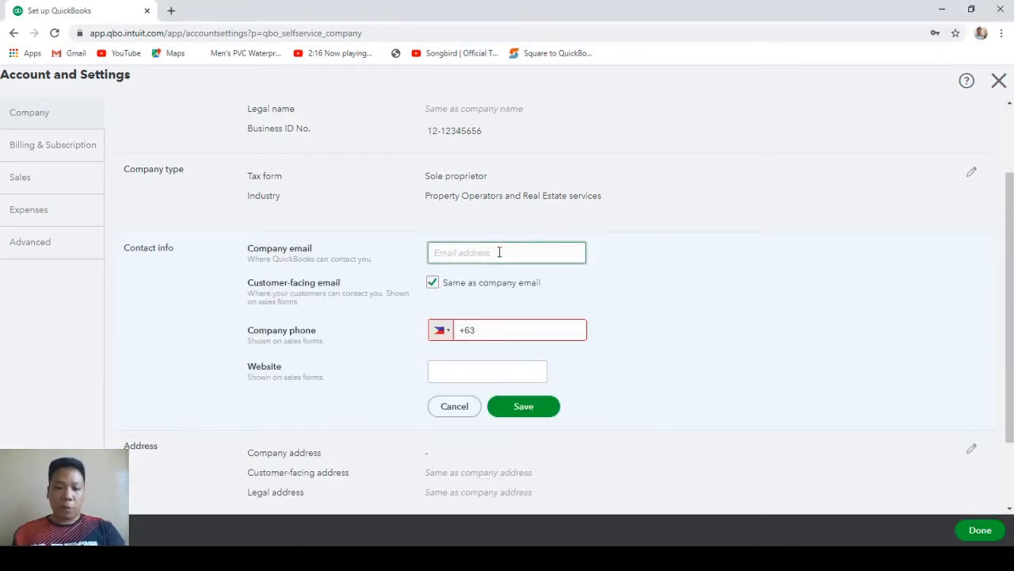
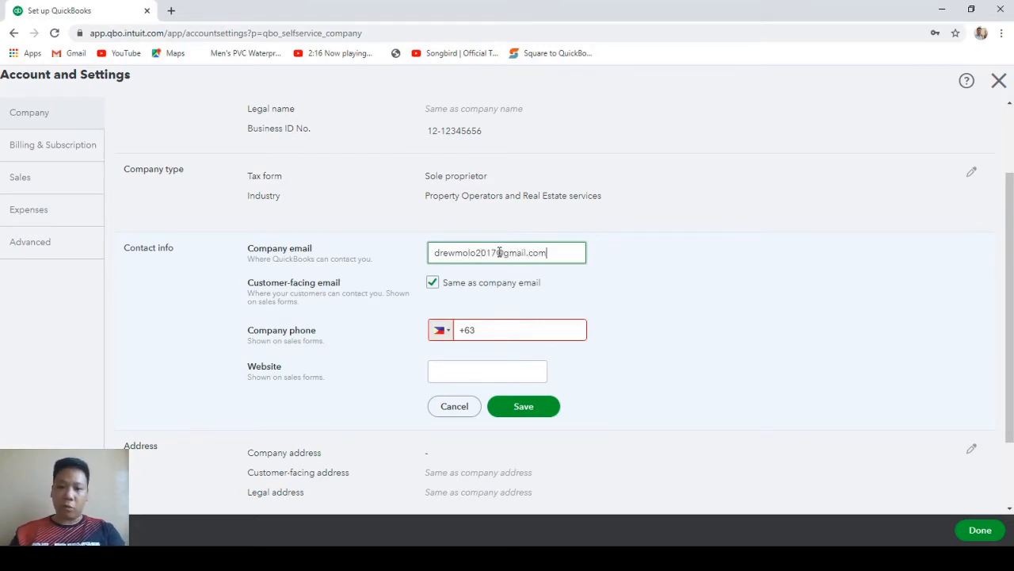
key("Return")
left_click(475, 292)
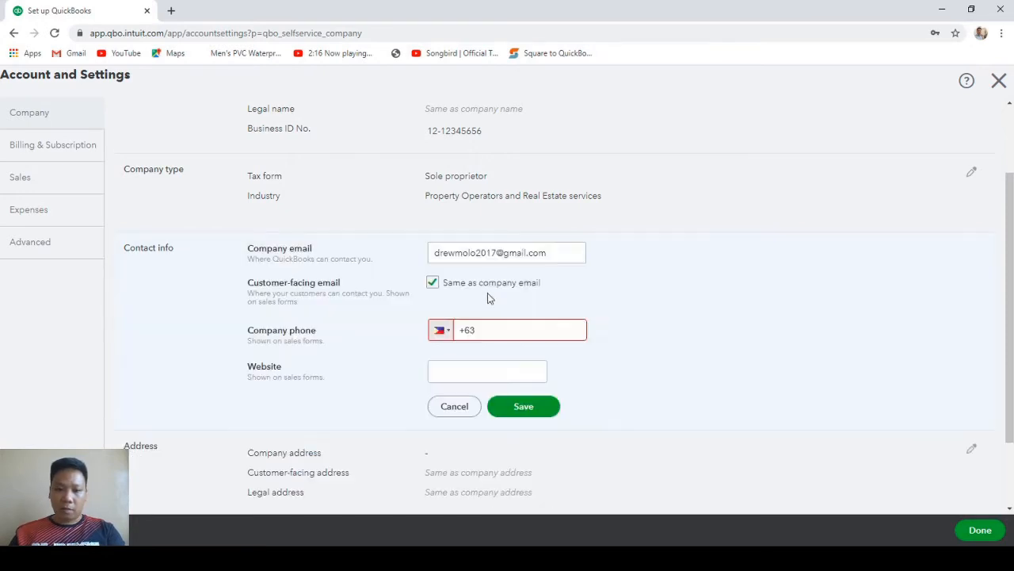
left_click(432, 282)
left_click(510, 306)
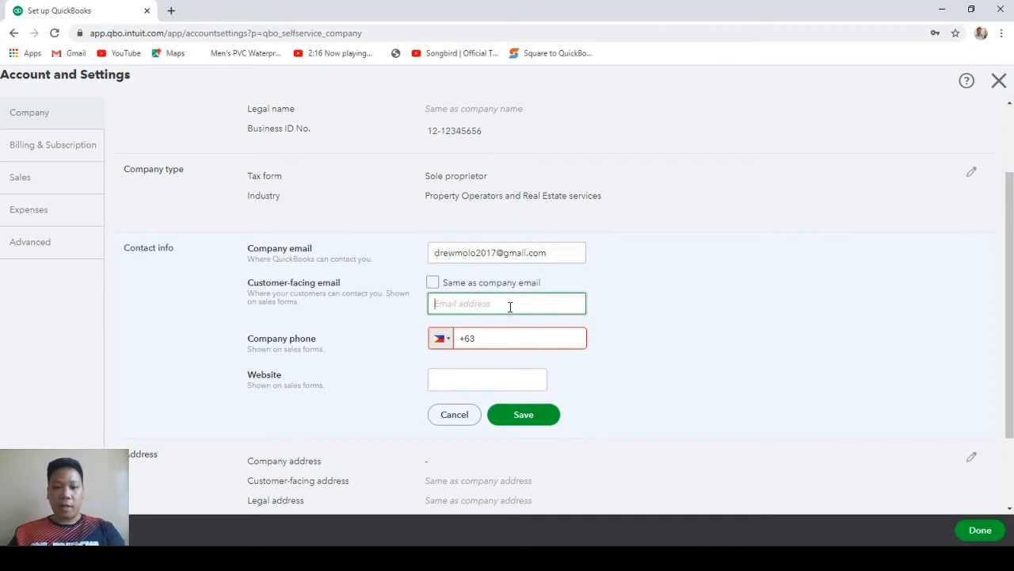
left_click(433, 283)
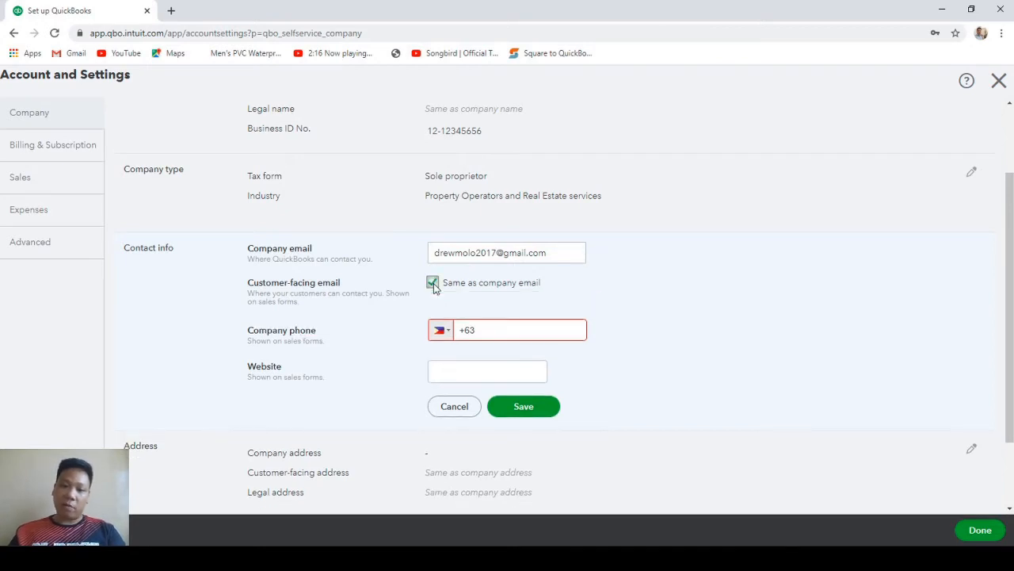
Enter the company phone number, leave the website blank, and save the contact info.
left_click(519, 330)
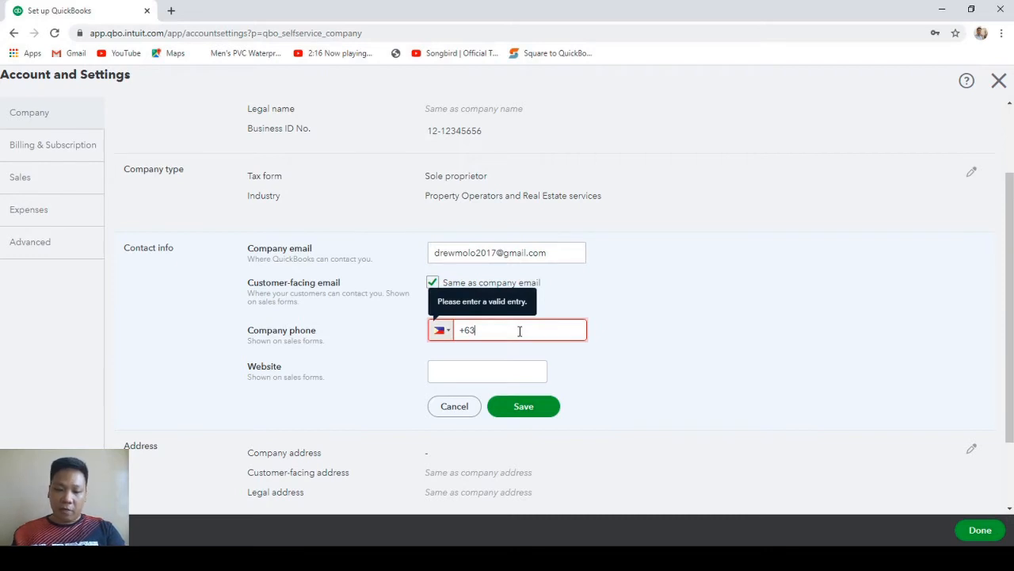
type("9566")
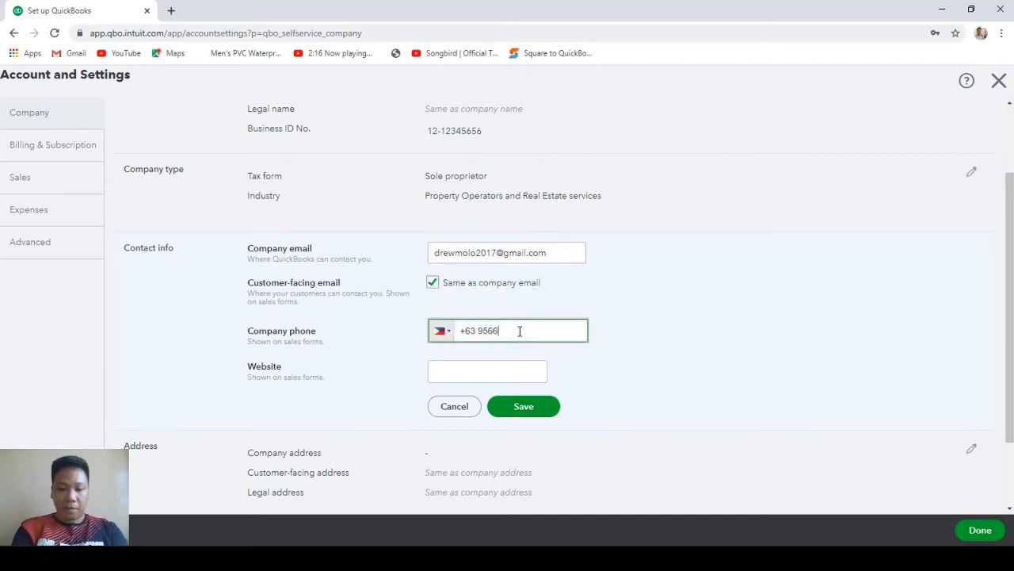
type(" 4983")
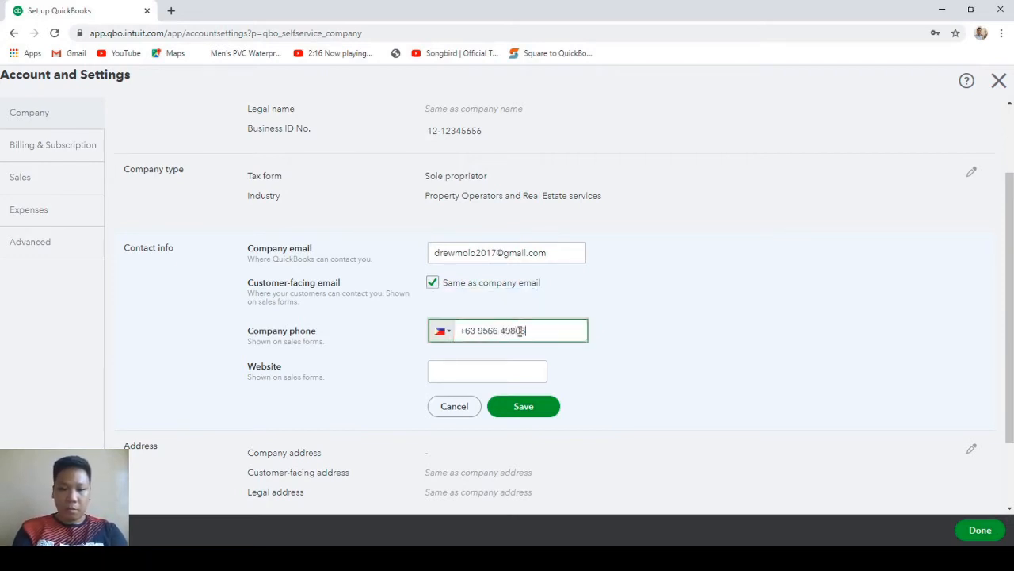
left_click(483, 371)
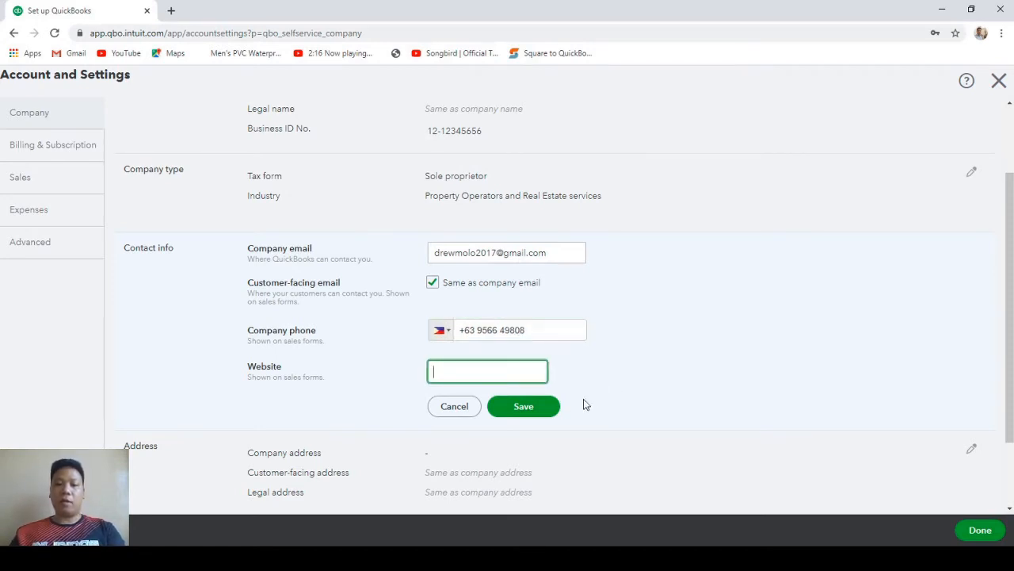
left_click(543, 409)
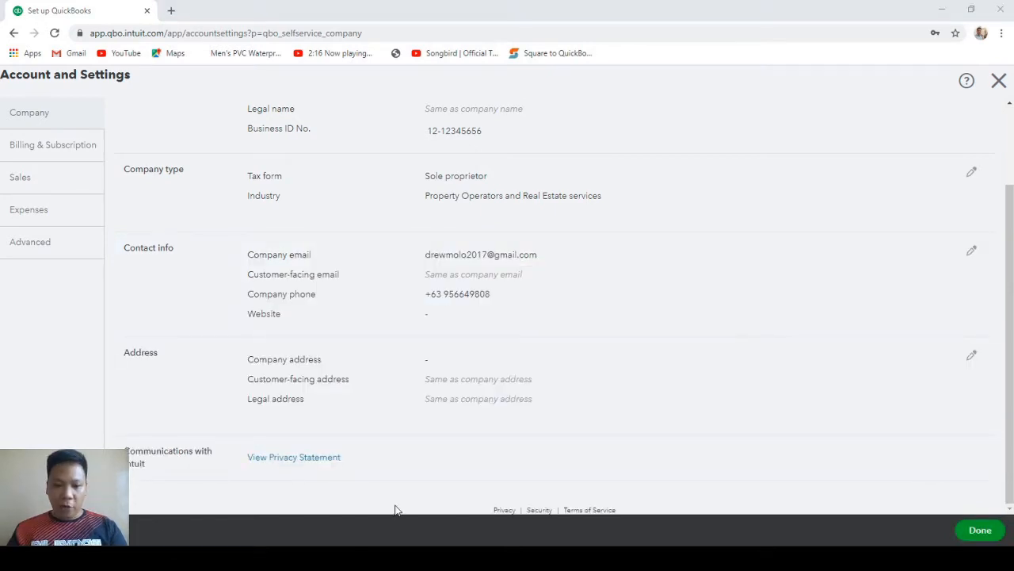
left_click(408, 368)
scroll(488, 381, "down", 1)
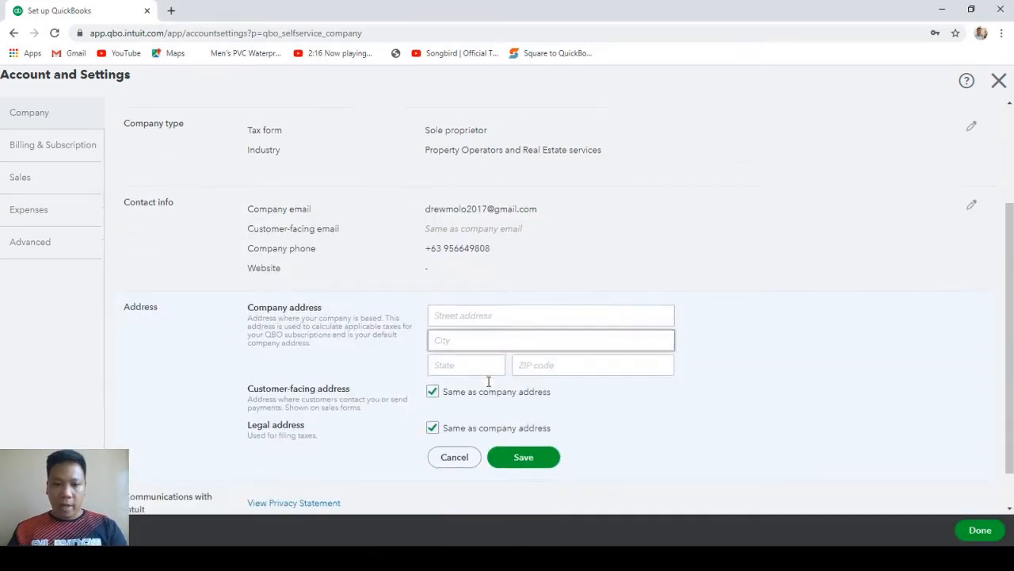
scroll(489, 381, "down", 1)
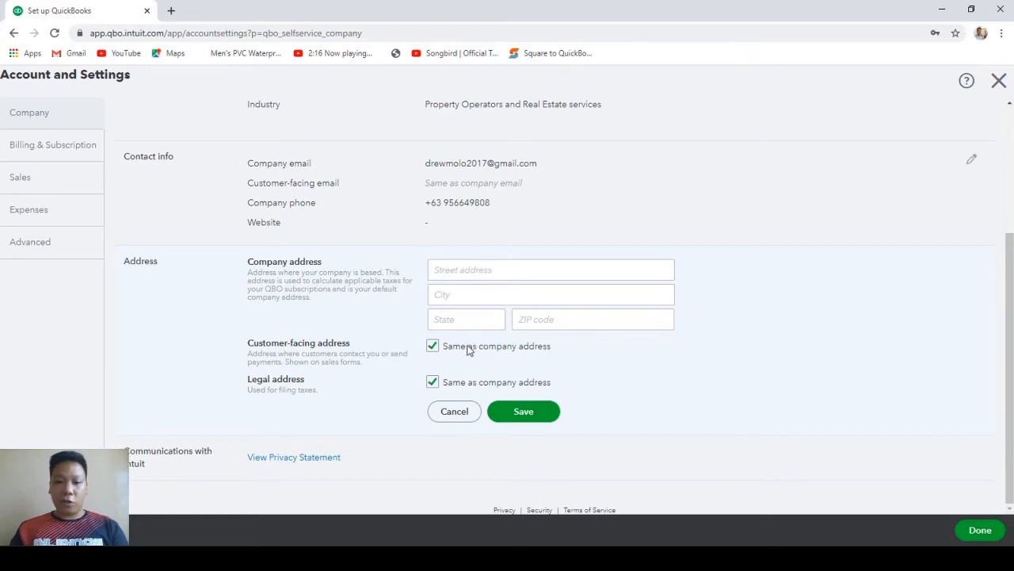
left_click(431, 346)
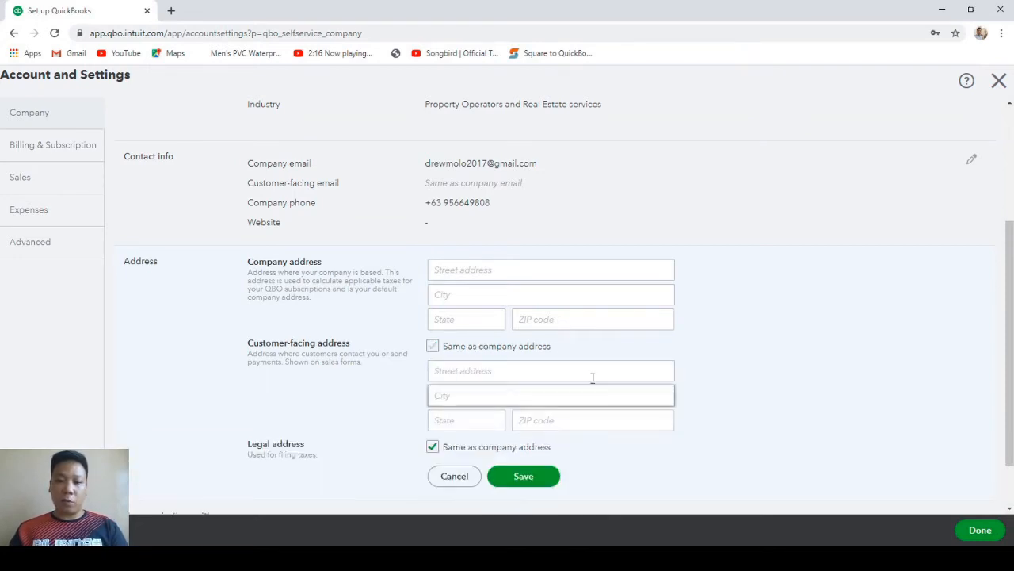
scroll(471, 408, "down", 1)
left_click(431, 383)
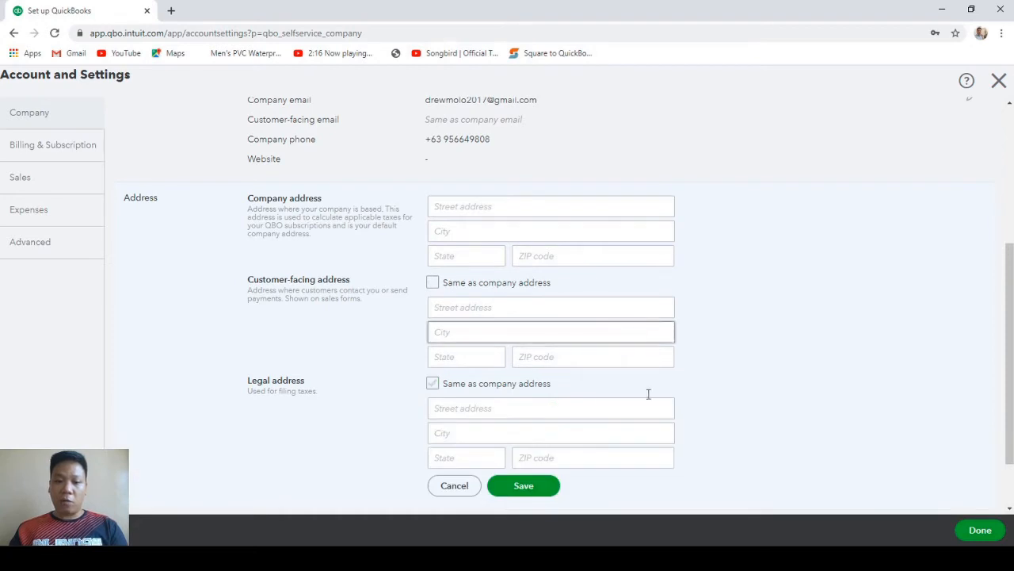
left_click(433, 283)
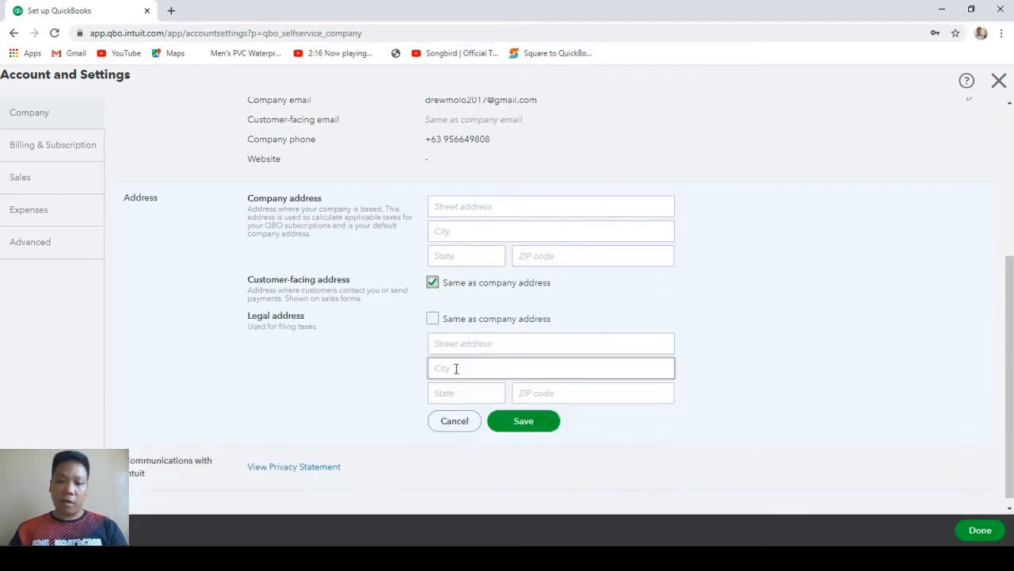
left_click(432, 317)
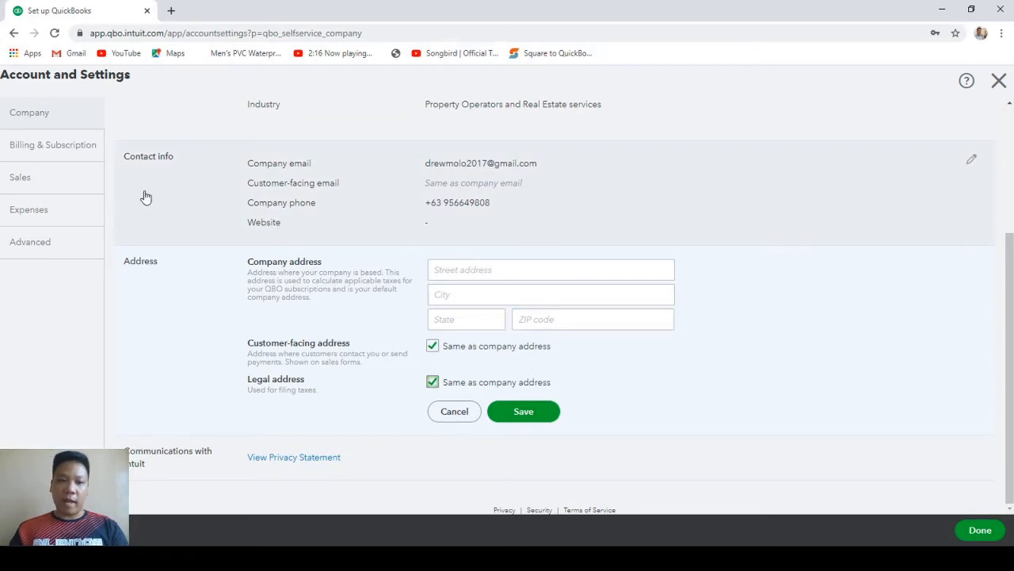
left_click(454, 411)
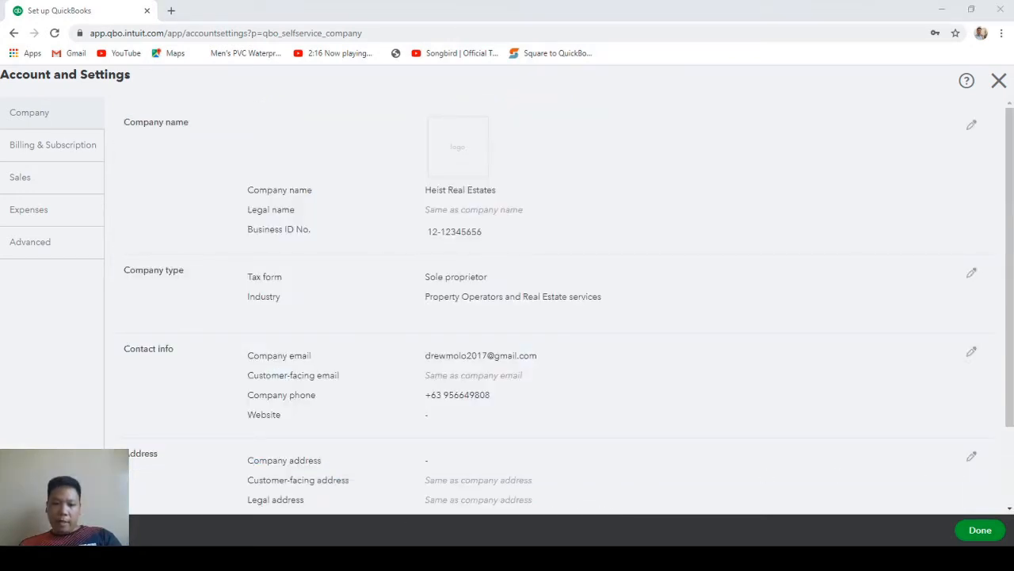
In Sales form content, set invoice terms to Due on receipt, enable discounts and deposits, and save.
left_click(65, 178)
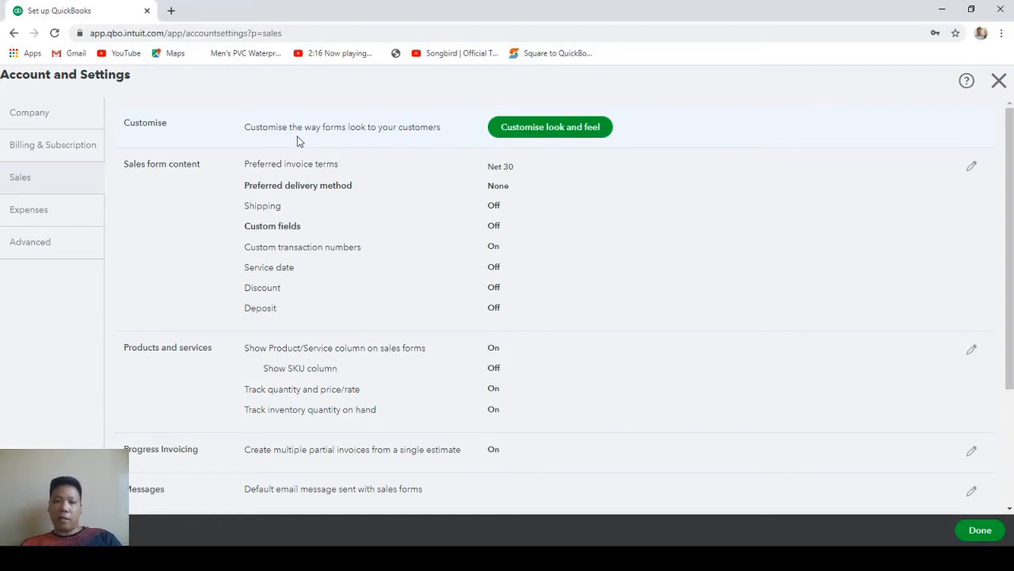
left_click(292, 184)
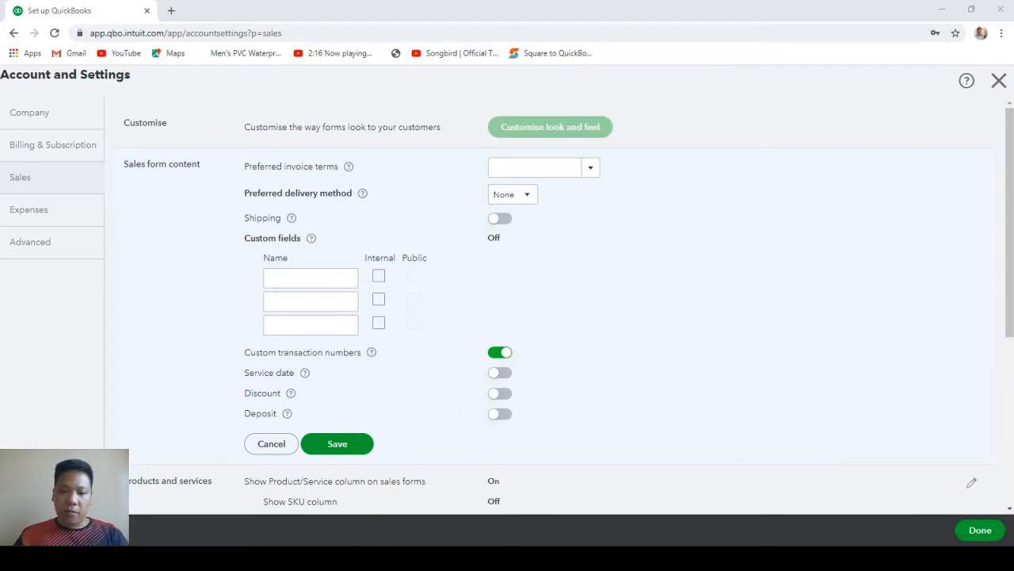
left_click(309, 195)
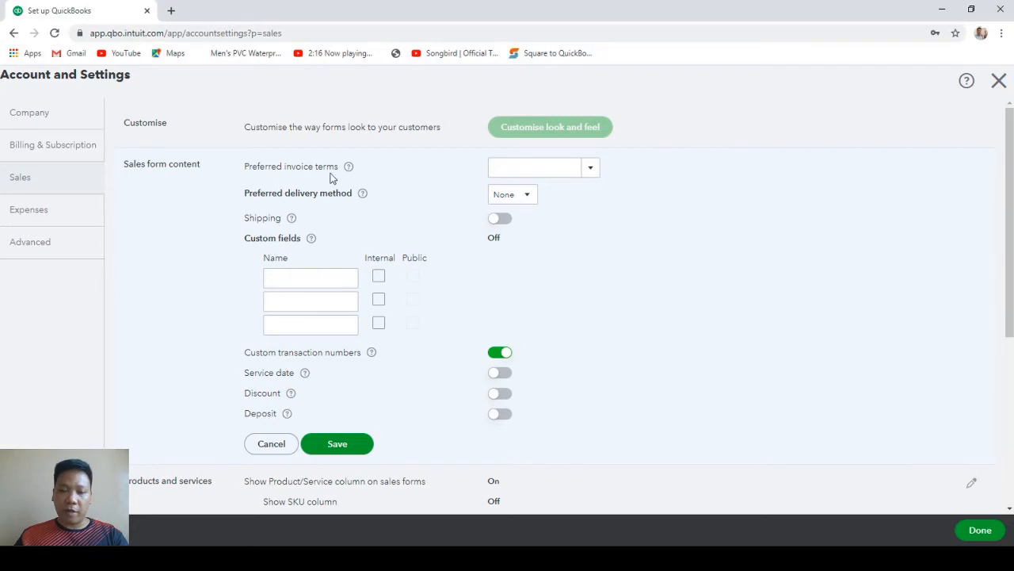
left_click(590, 170)
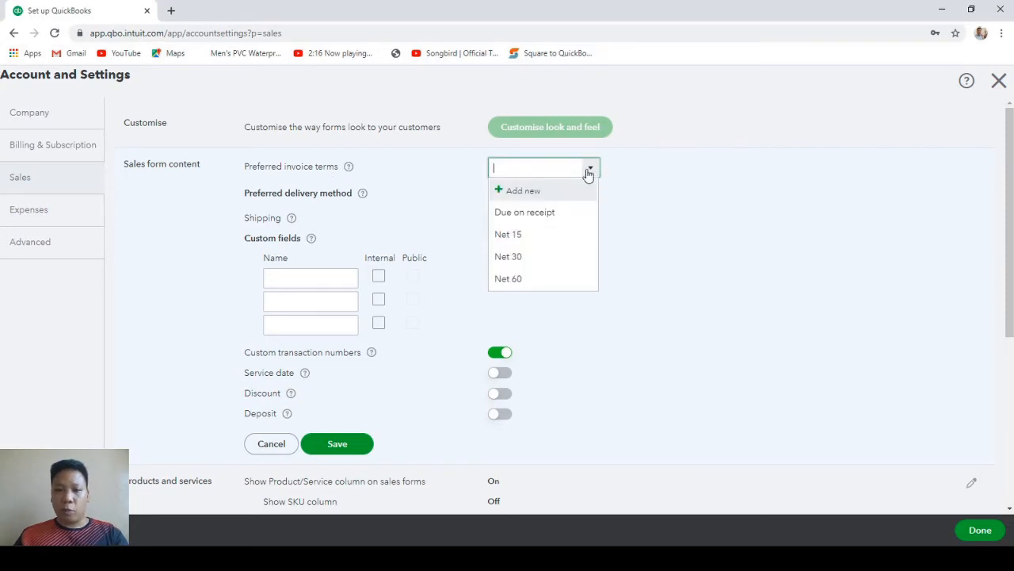
left_click(531, 222)
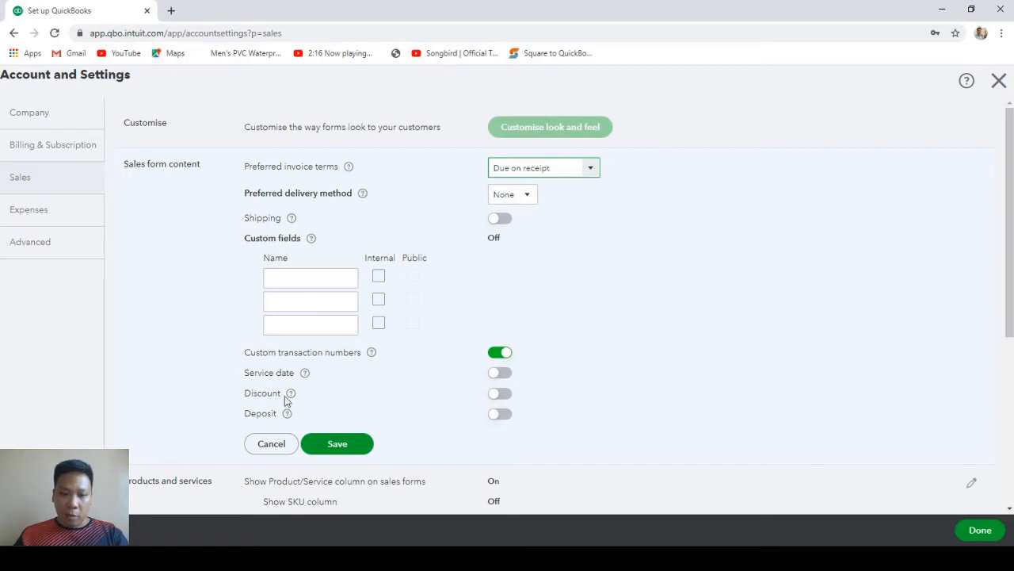
left_click(495, 398)
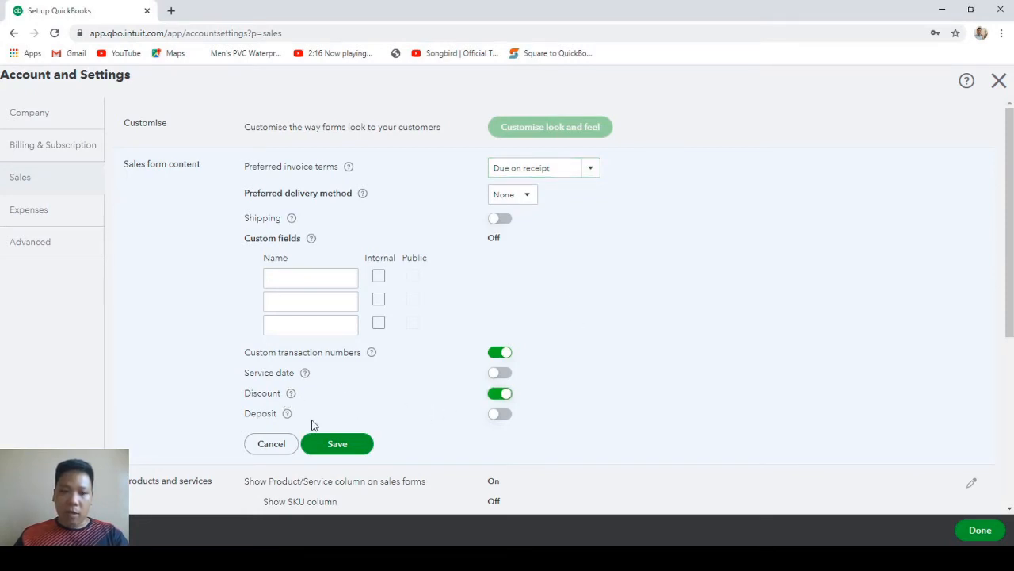
left_click(497, 419)
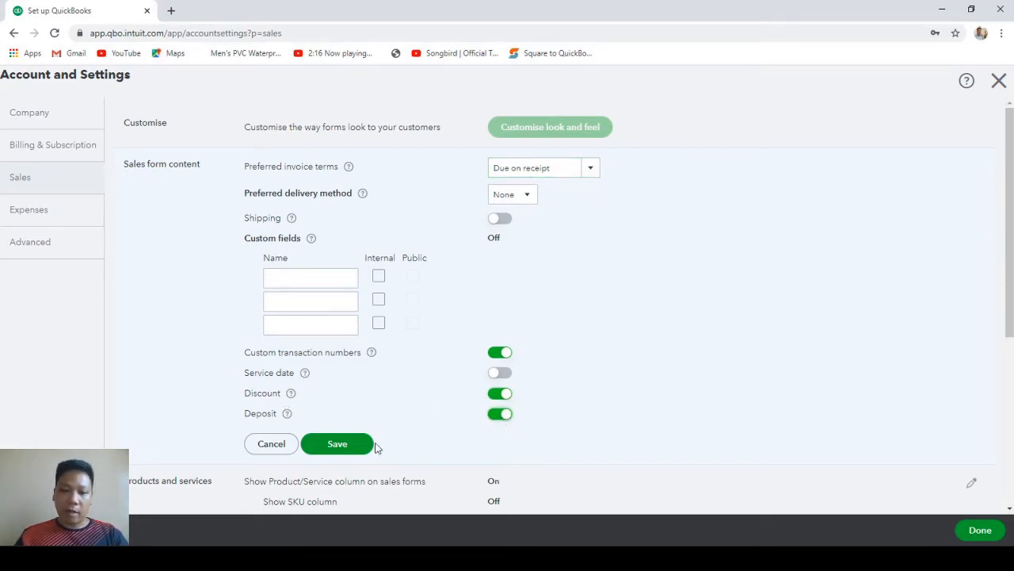
left_click(351, 450)
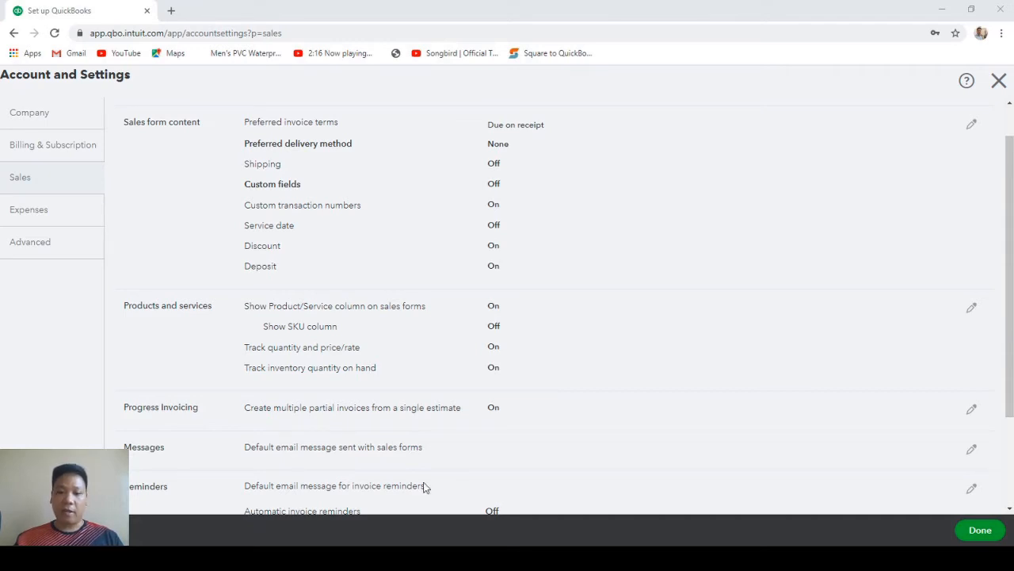
Save Products and services settings with quantity, price/rate and inventory tracking left on.
left_click(598, 340)
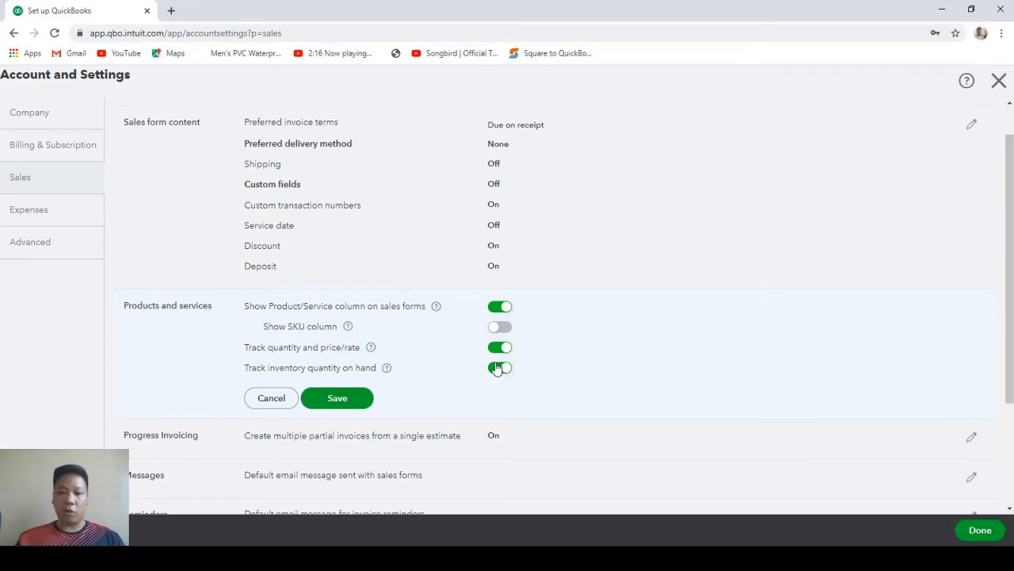
left_click(353, 404)
scroll(965, 468, "down", 3)
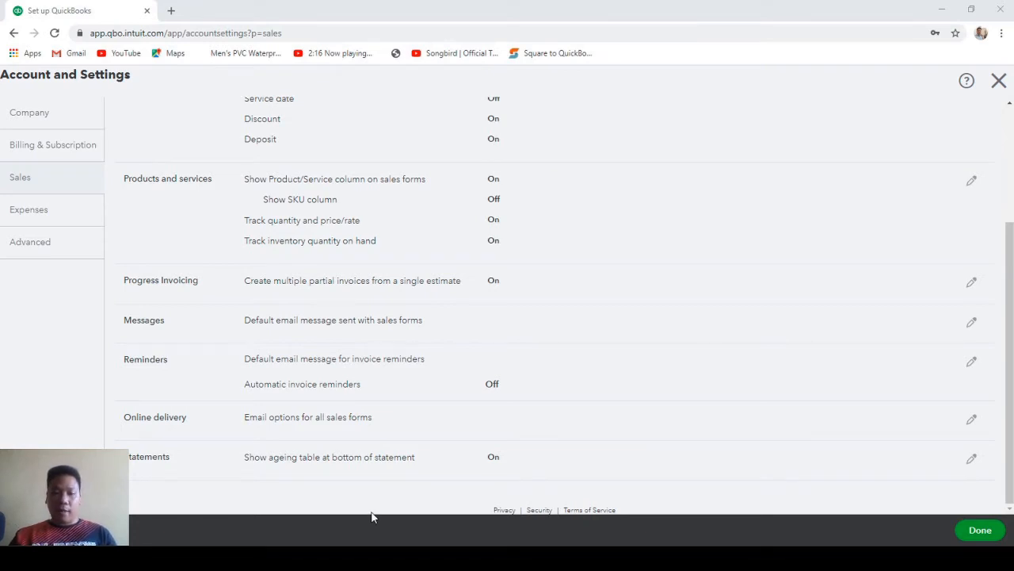
Switch on automatic invoice reminders and enable Reminder 3 at 7 days after due date.
left_click(432, 369)
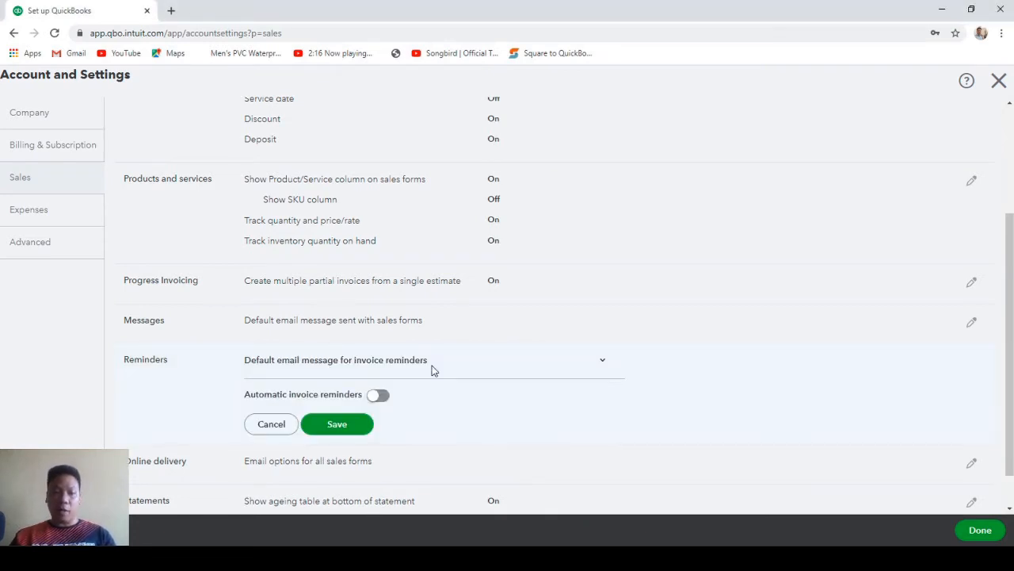
left_click(375, 395)
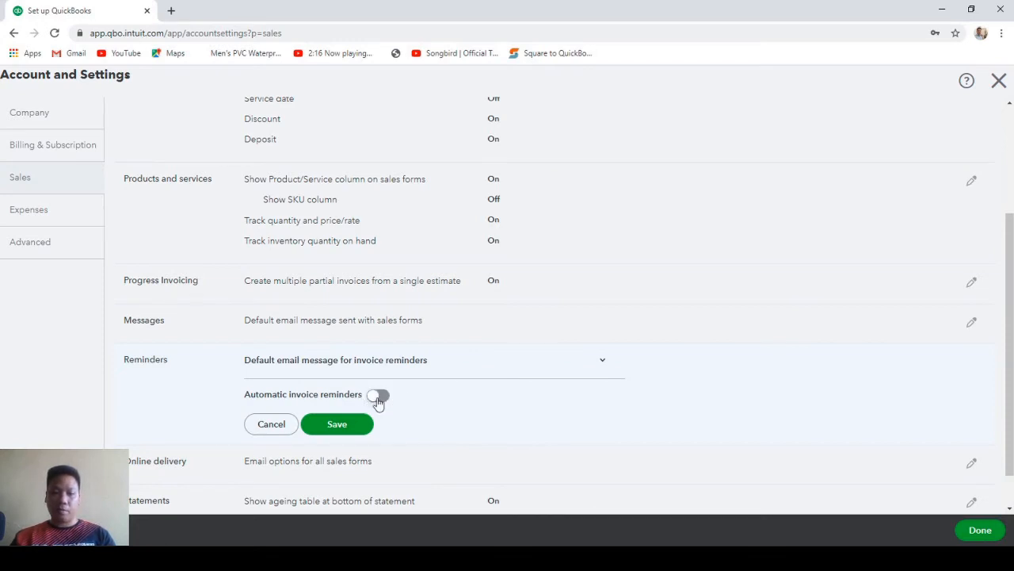
scroll(475, 384, "down", 3)
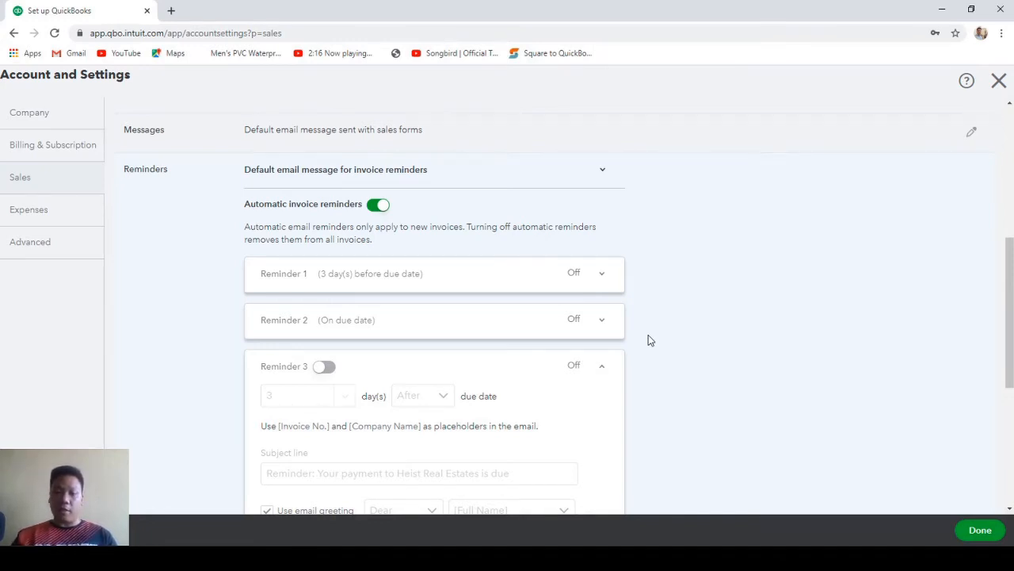
scroll(648, 340, "down", 3)
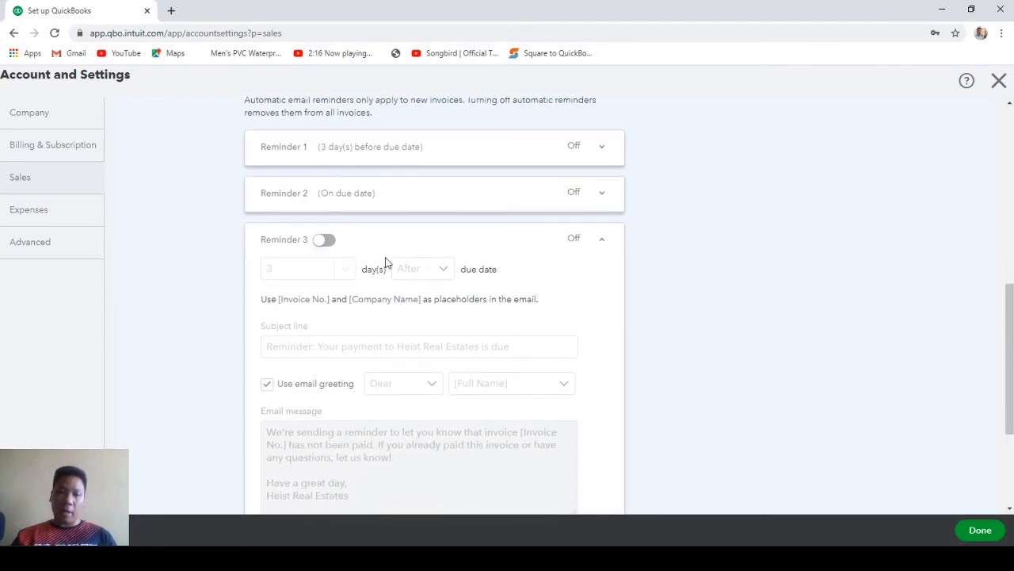
left_click(324, 239)
left_click(339, 268)
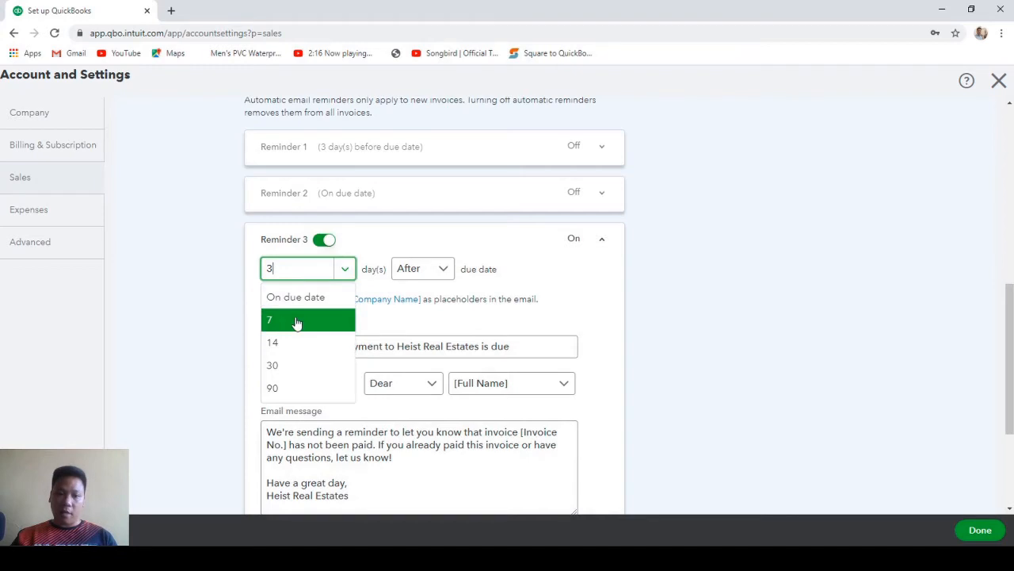
left_click(297, 320)
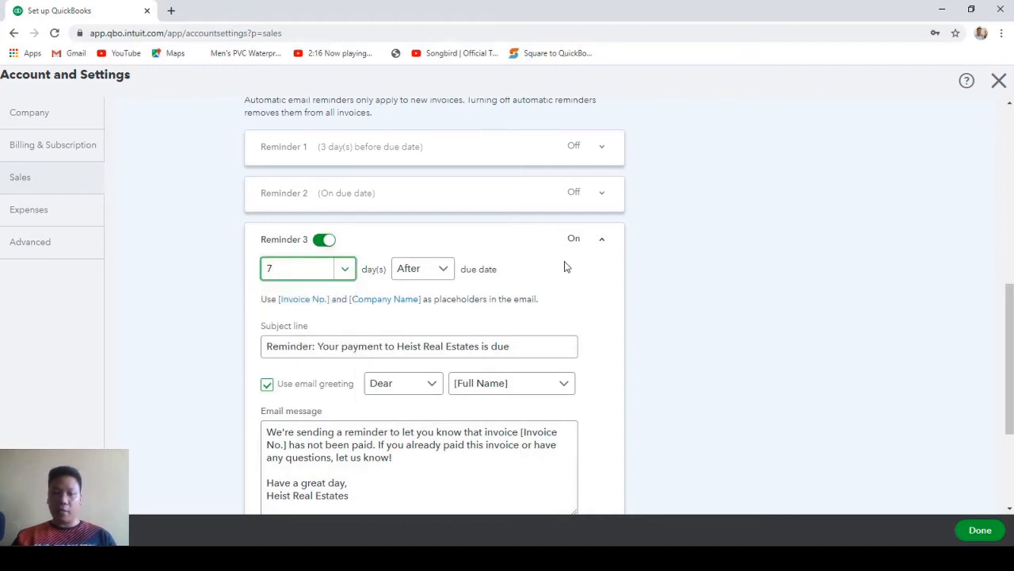
scroll(565, 263, "down", 2)
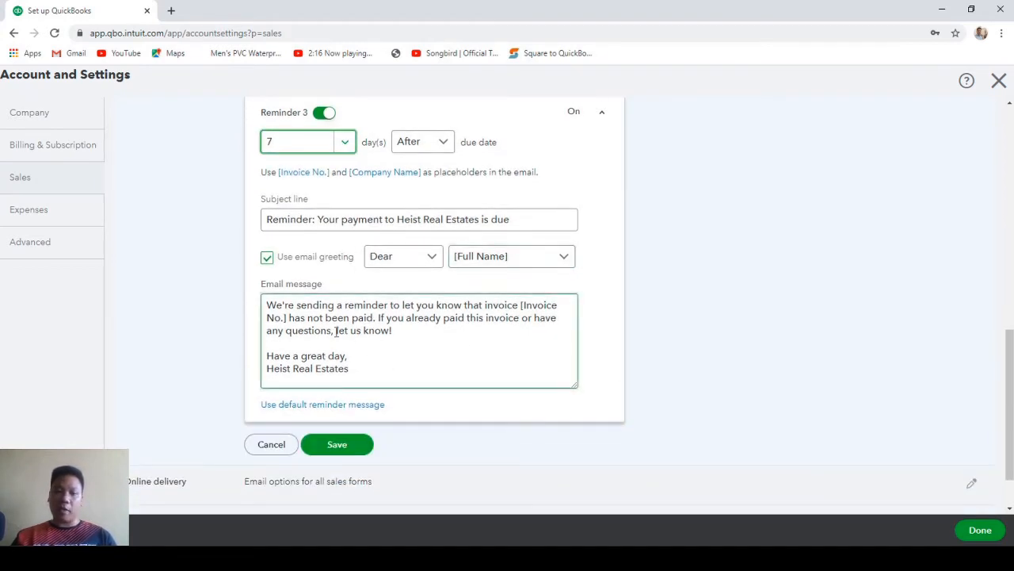
left_click(337, 445)
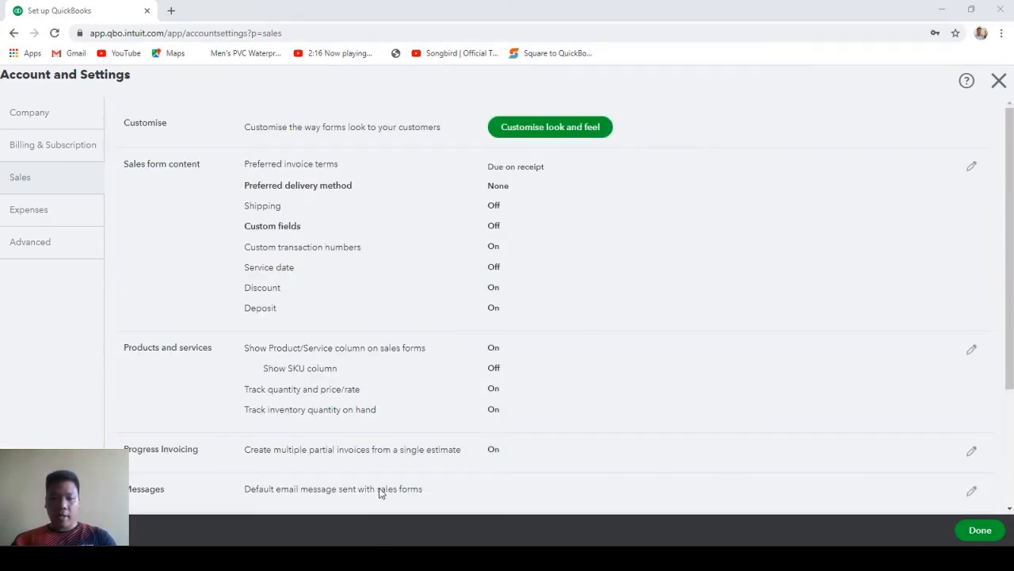
Turn on tracking expenses and items by customer and making them billable, without tracking billable expenses as income.
left_click(54, 211)
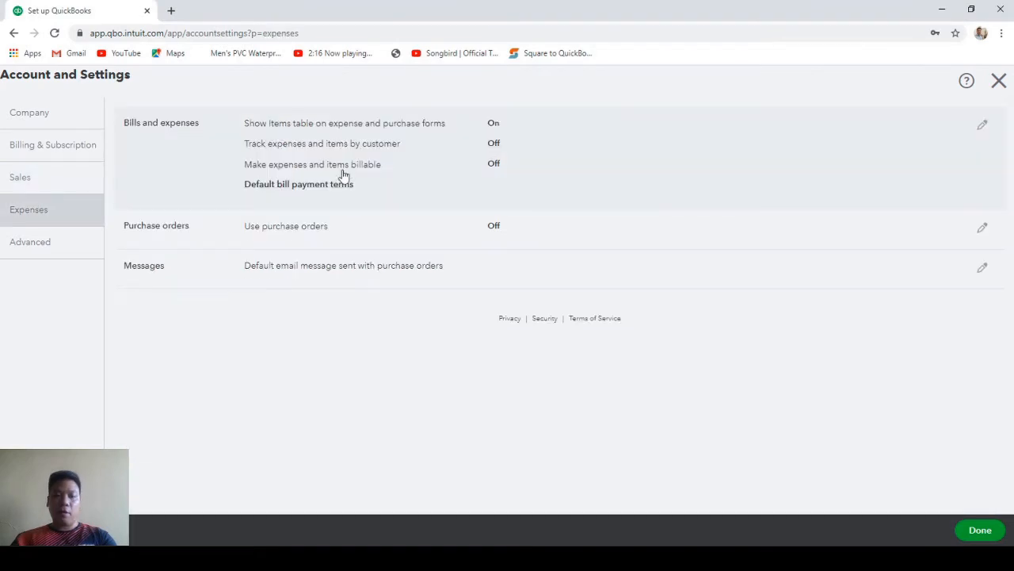
left_click(596, 153)
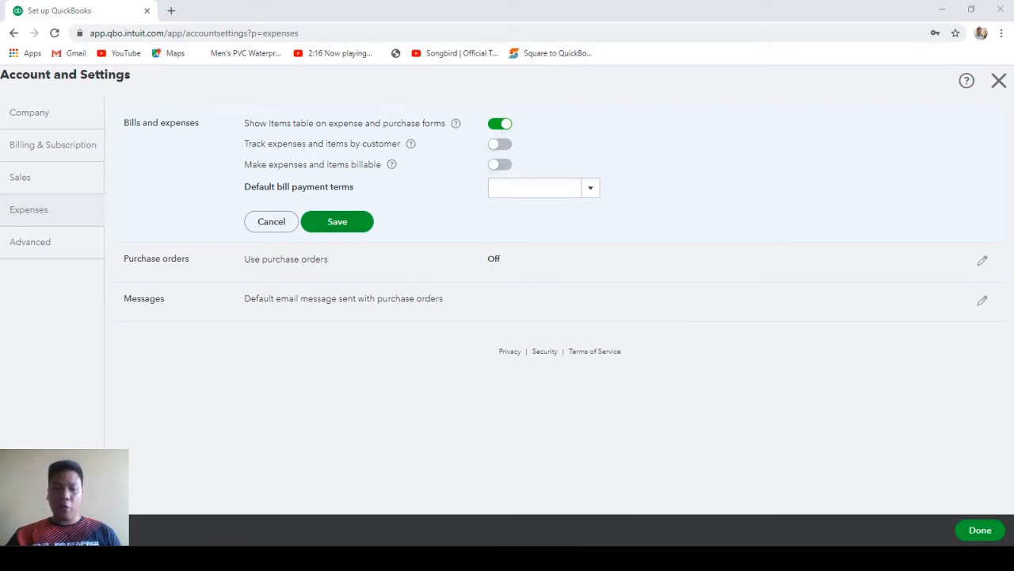
left_click(393, 498)
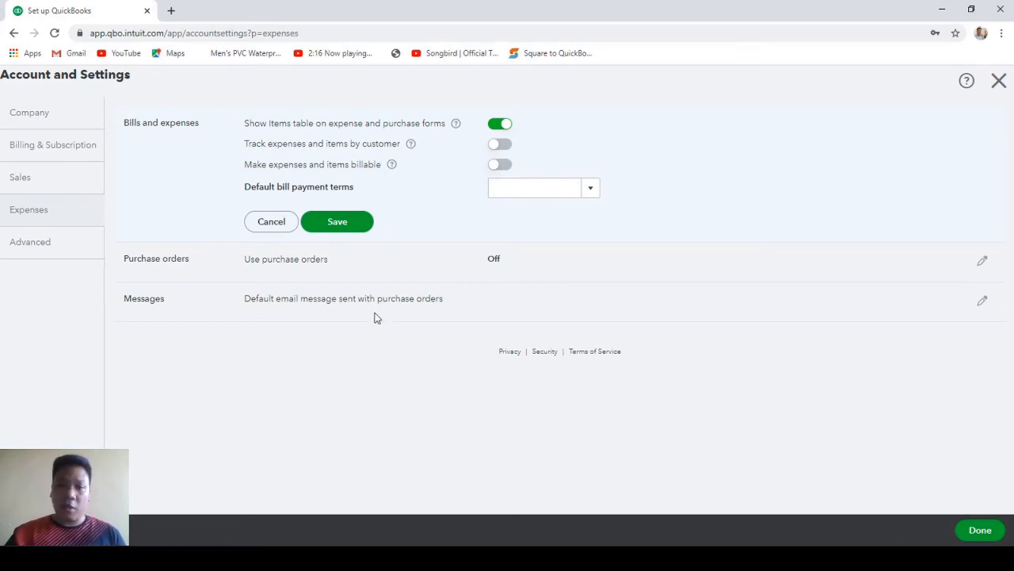
left_click(497, 146)
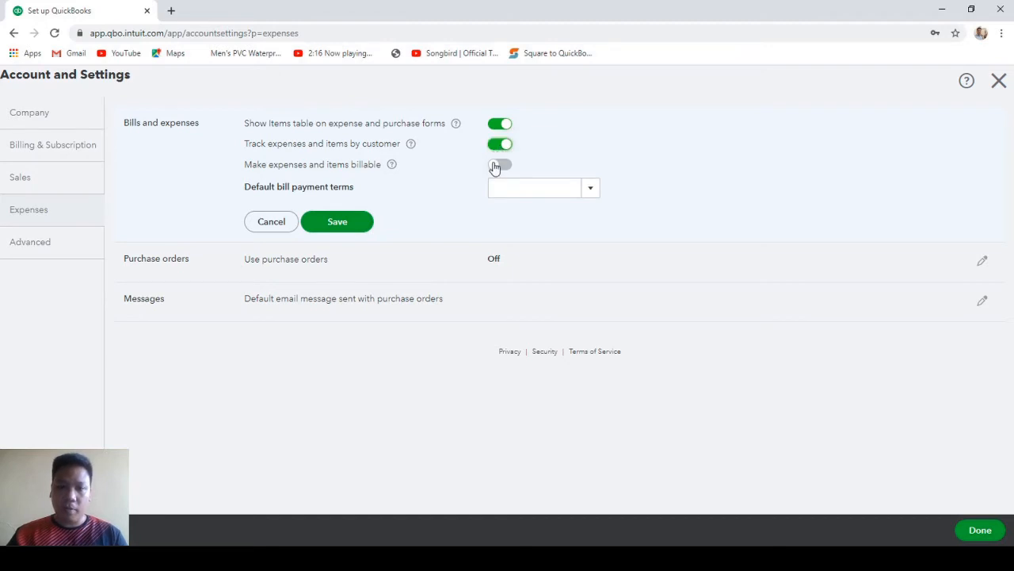
left_click(494, 167)
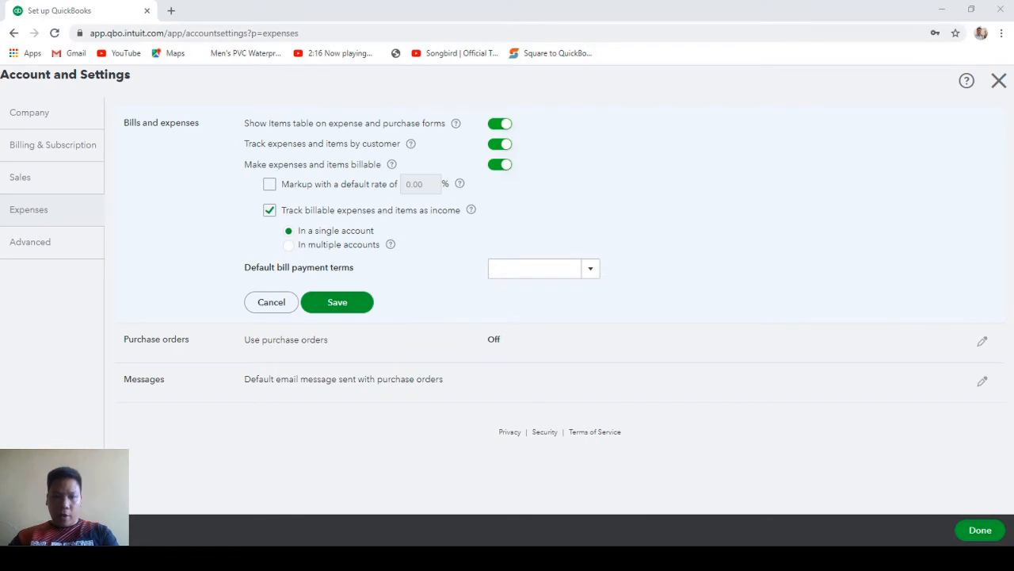
left_click(429, 244)
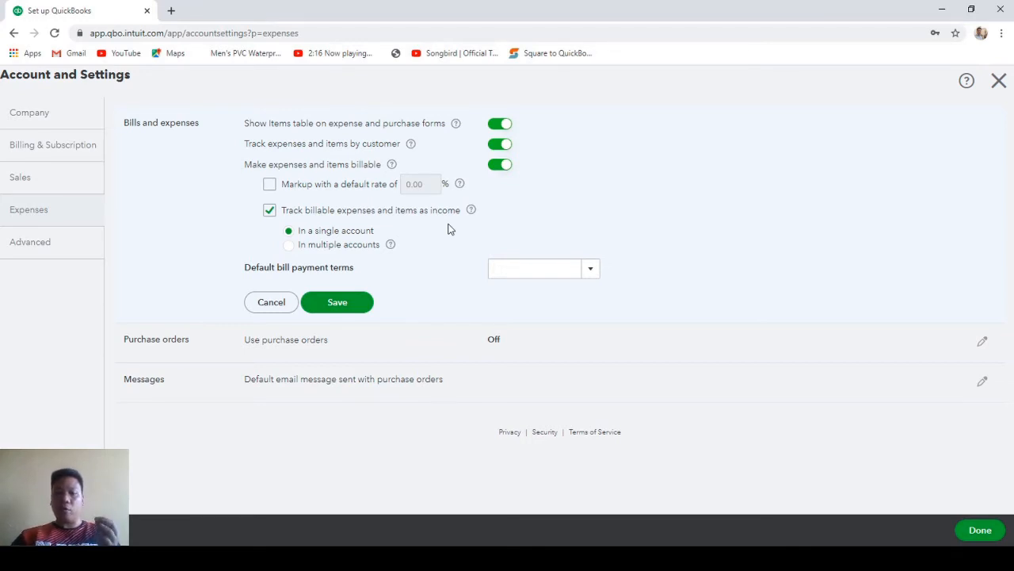
left_click(269, 212)
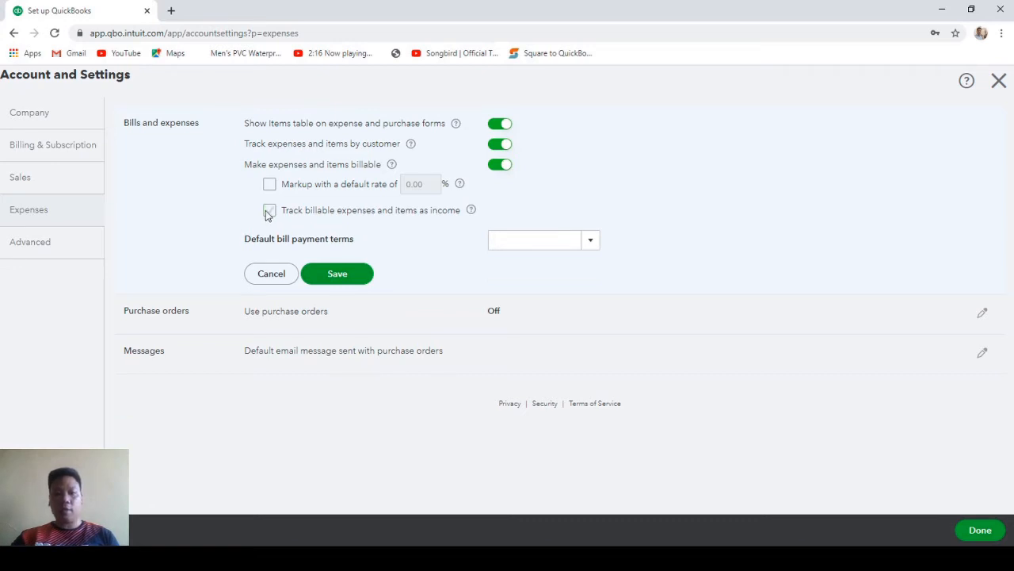
left_click(338, 273)
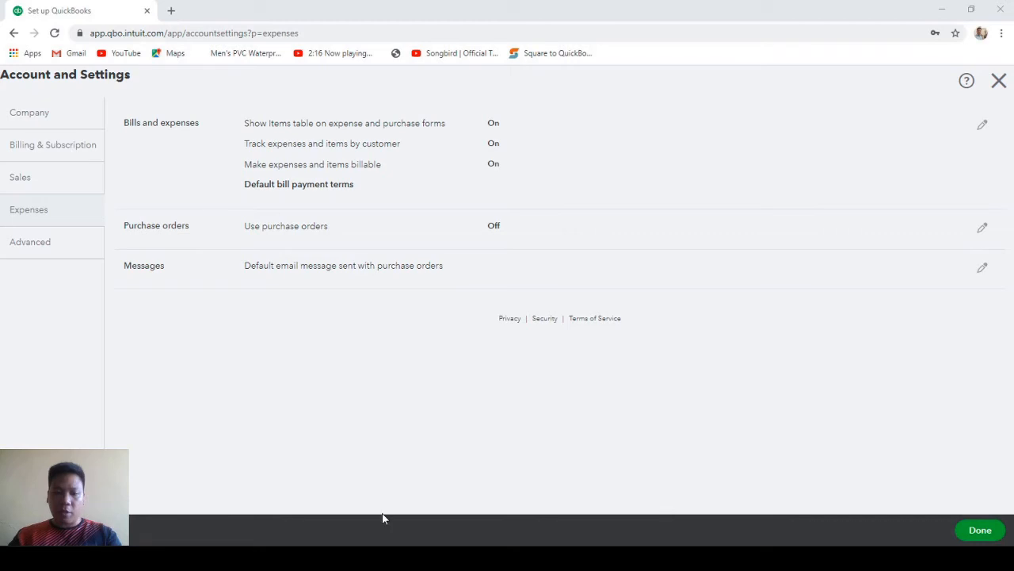
Try the purchase order settings, leave purchase orders off, and move to the Advanced settings.
left_click(523, 230)
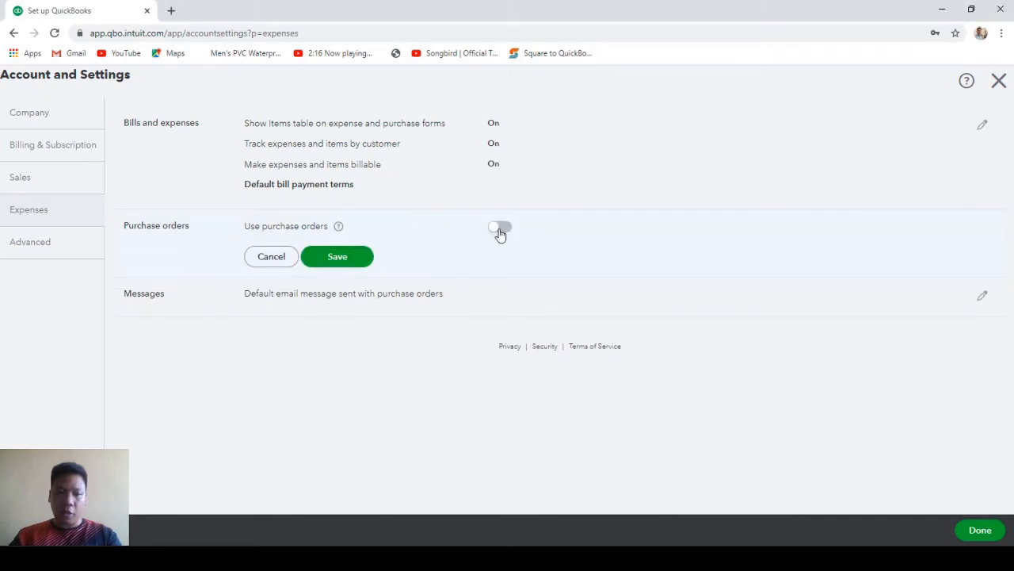
left_click(499, 230)
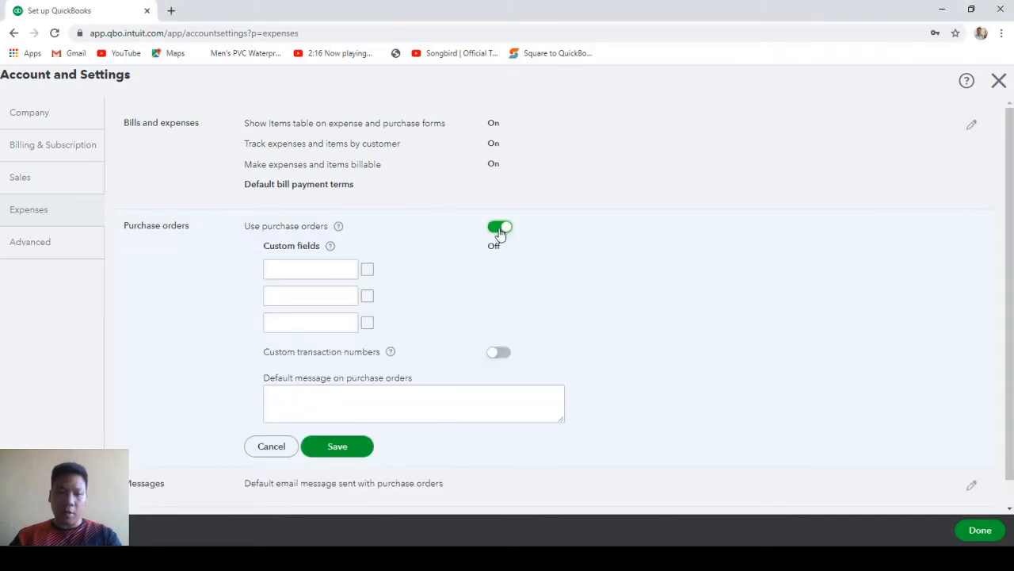
left_click(336, 395)
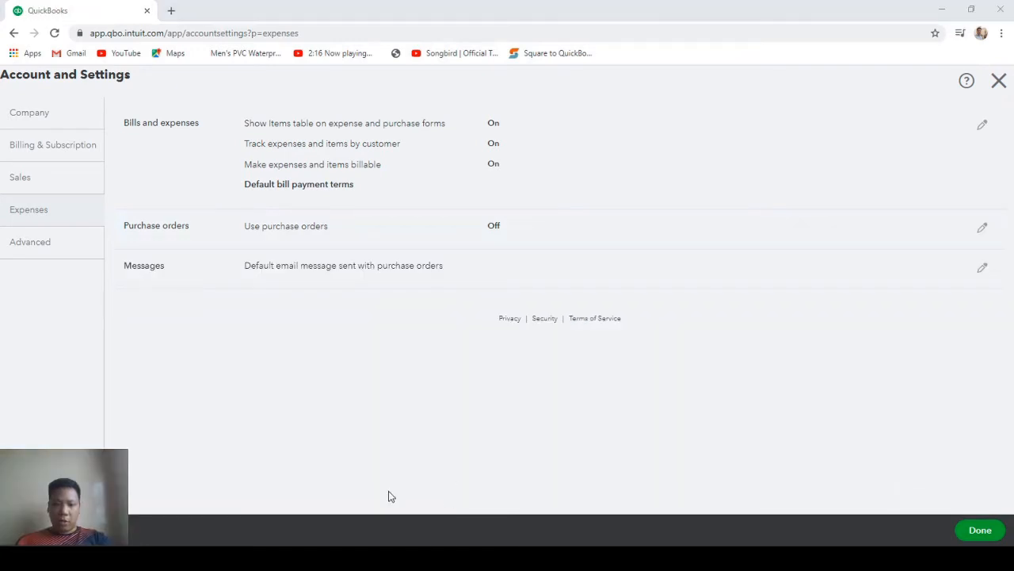
left_click(54, 247)
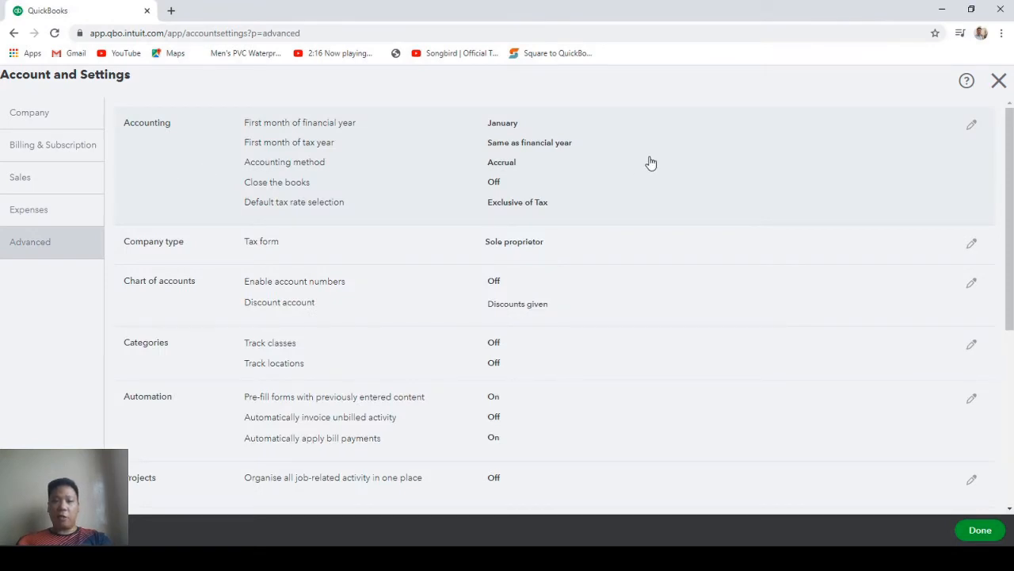
Keep January as the financial and tax year start and Accrual as the accounting method.
left_click(626, 164)
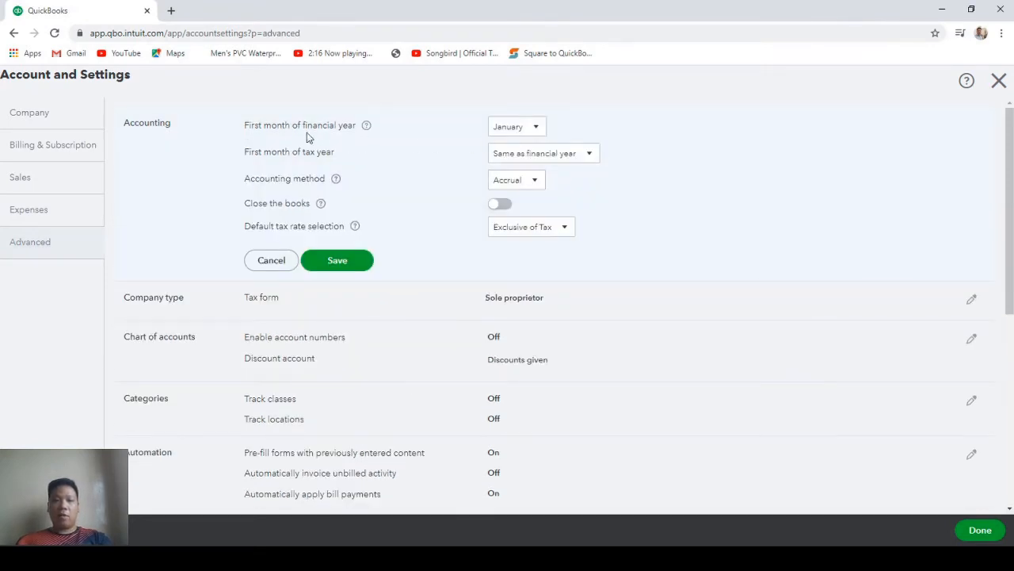
left_click(512, 135)
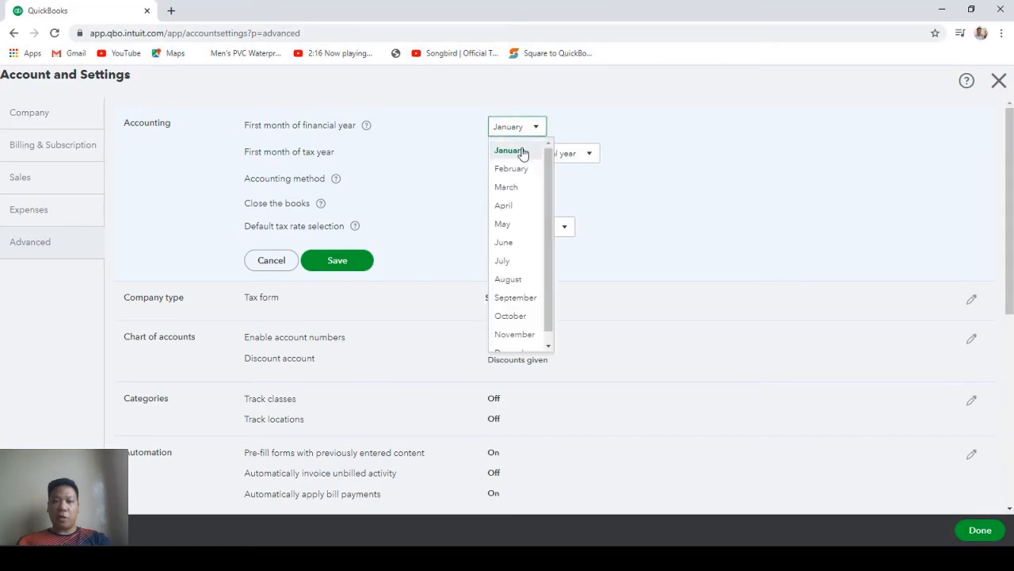
left_click(521, 152)
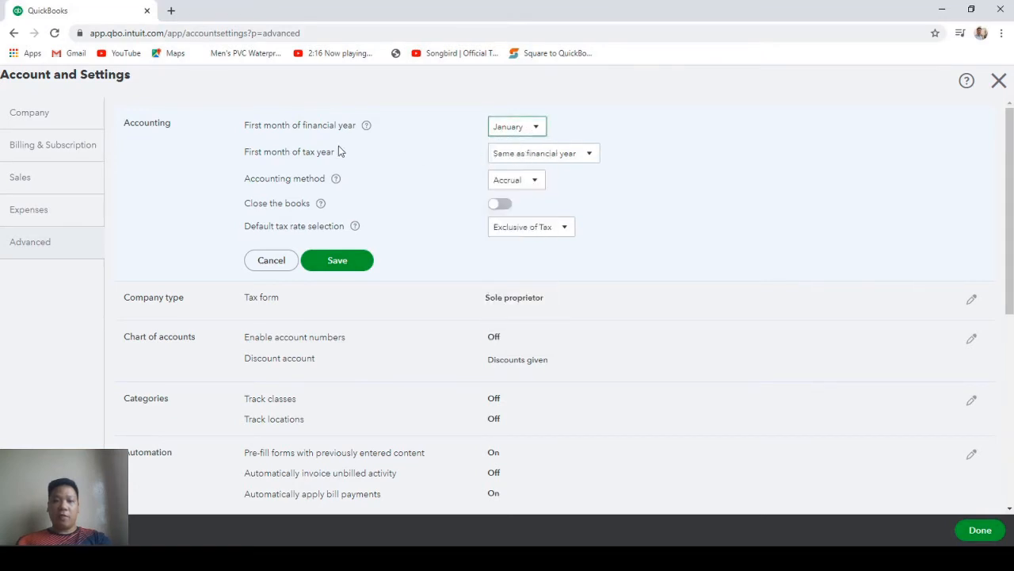
left_click(586, 156)
left_click(545, 178)
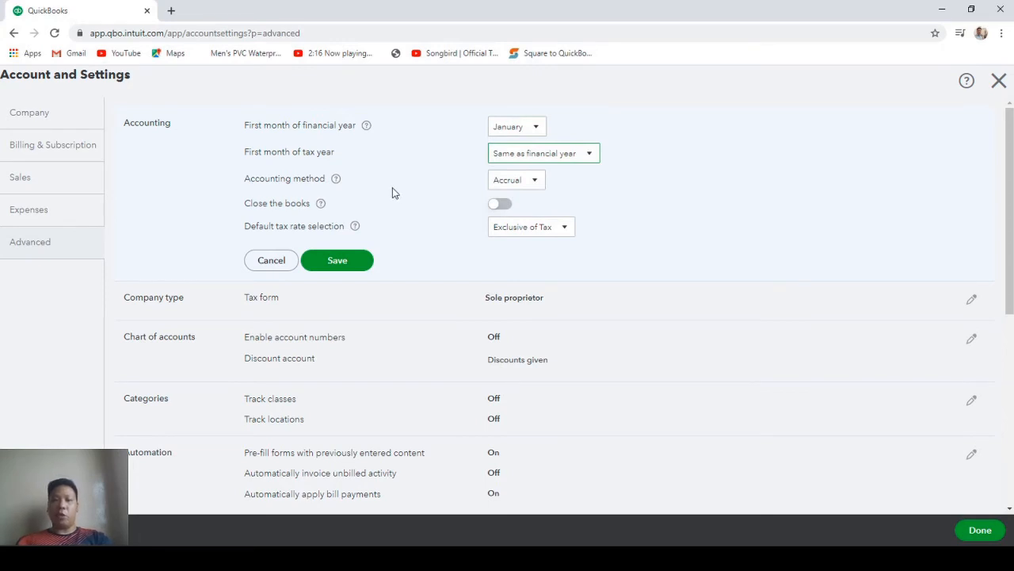
left_click(536, 187)
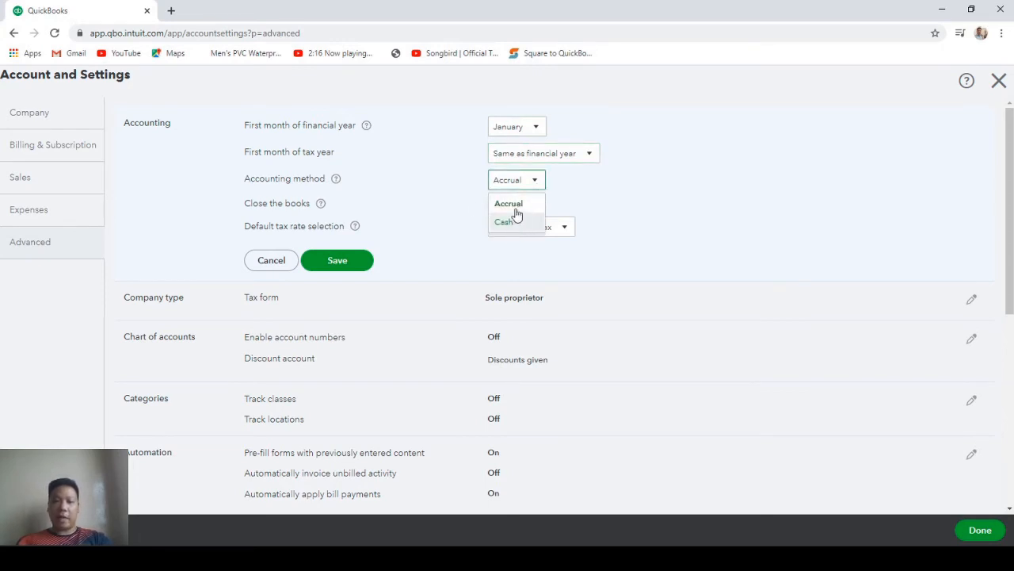
left_click(516, 207)
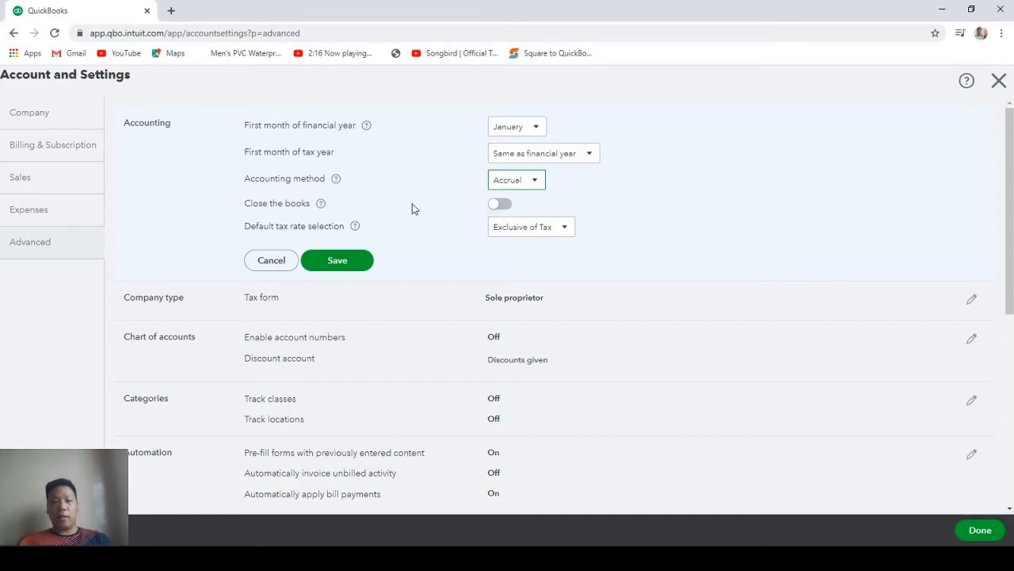
Try Close the books with a date and password, then discard it and save with books open.
left_click(496, 207)
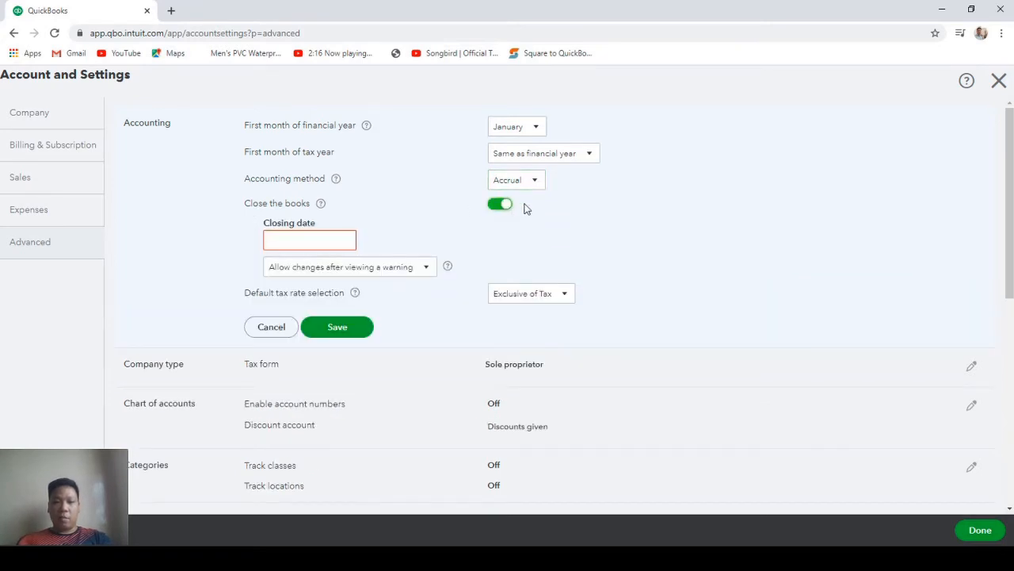
left_click(337, 238)
left_click(346, 241)
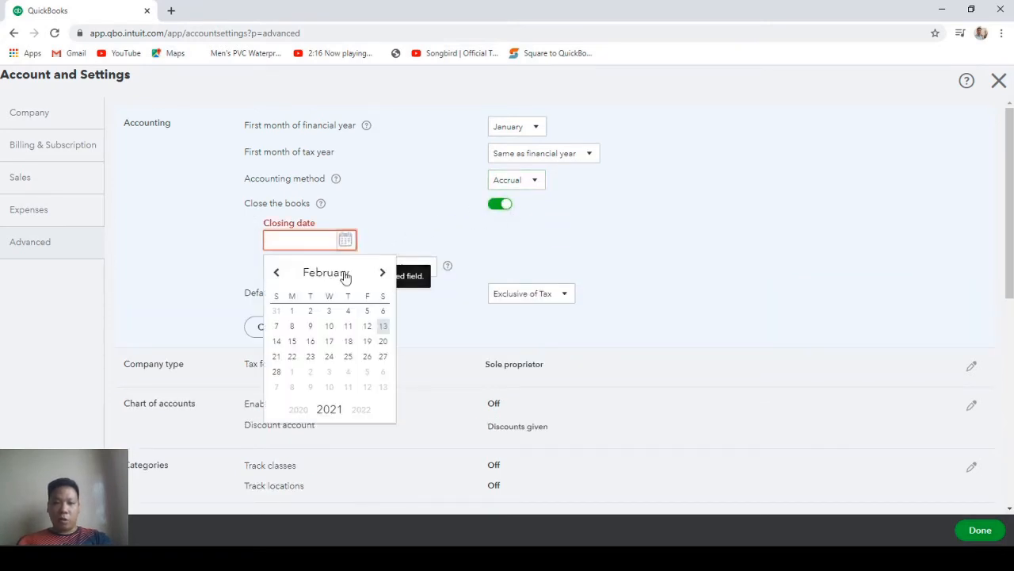
left_click(439, 224)
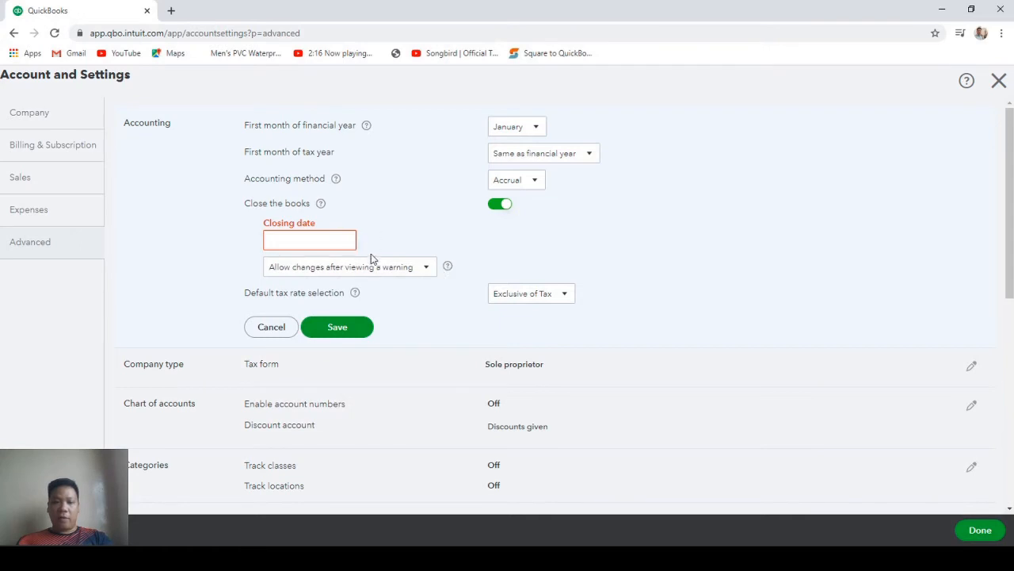
left_click(423, 271)
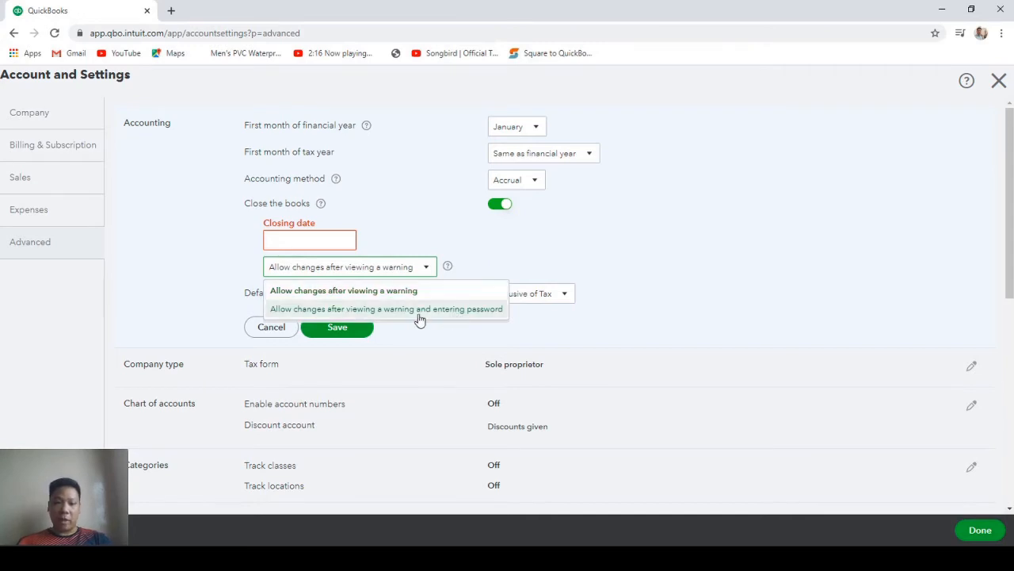
left_click(329, 309)
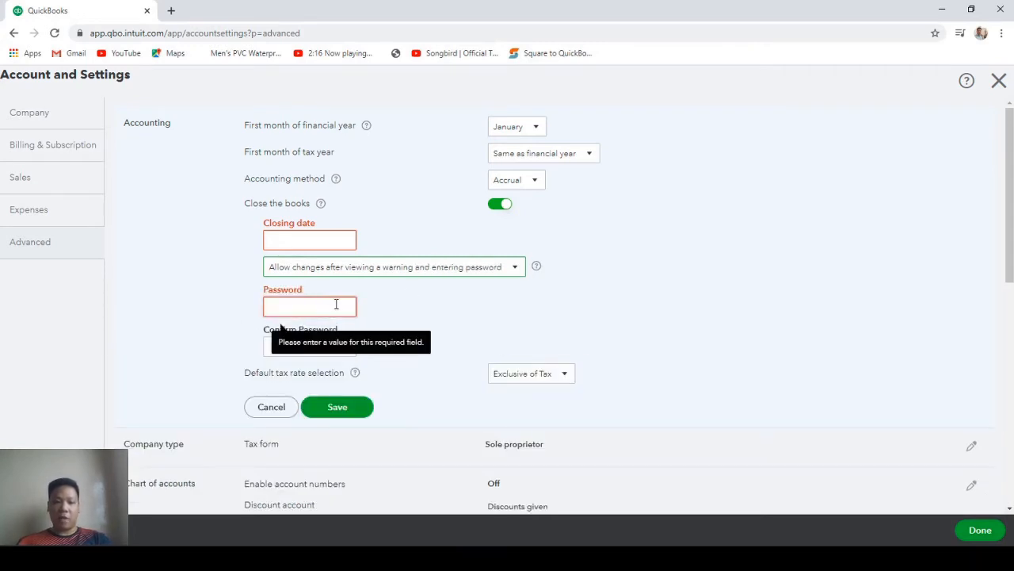
left_click(293, 305)
left_click(269, 347)
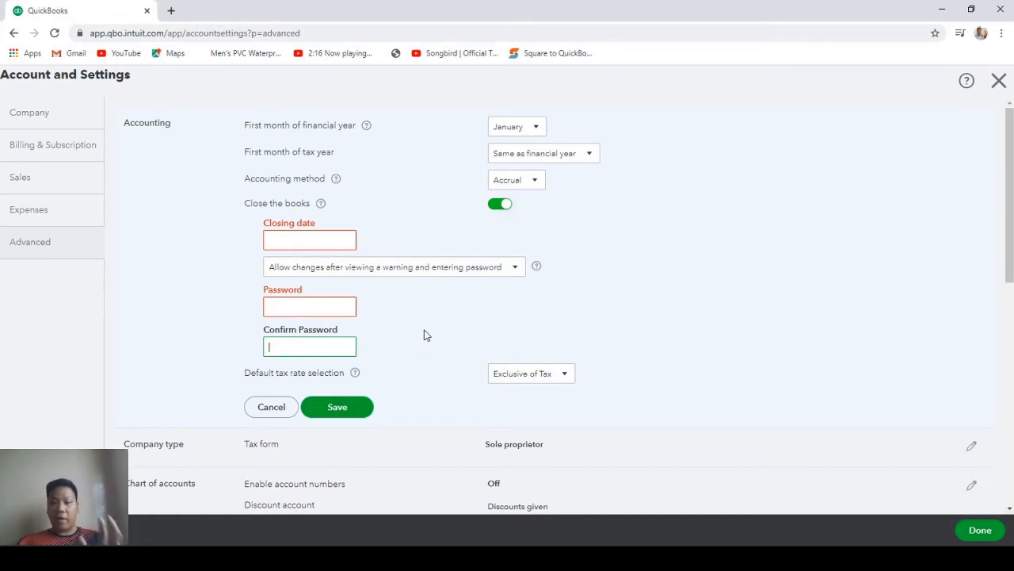
left_click(274, 408)
left_click(577, 176)
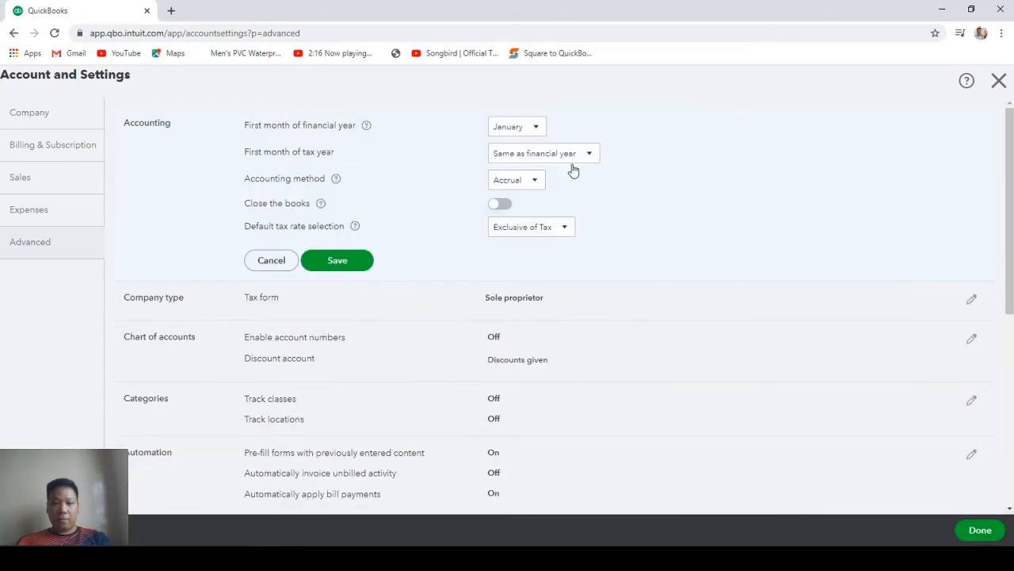
left_click(352, 262)
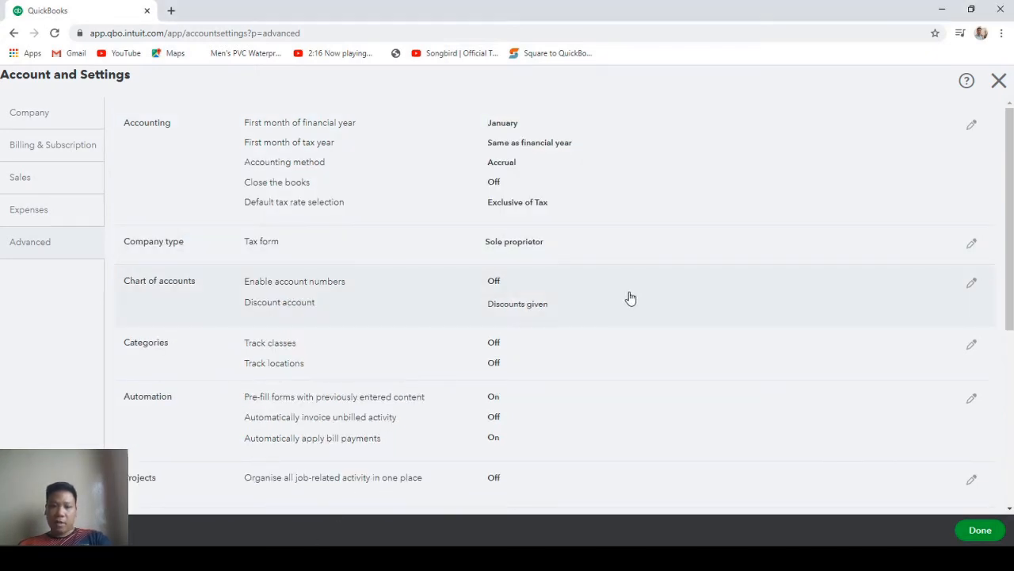
Enable account numbers and show them in the Chart of accounts settings.
left_click(568, 282)
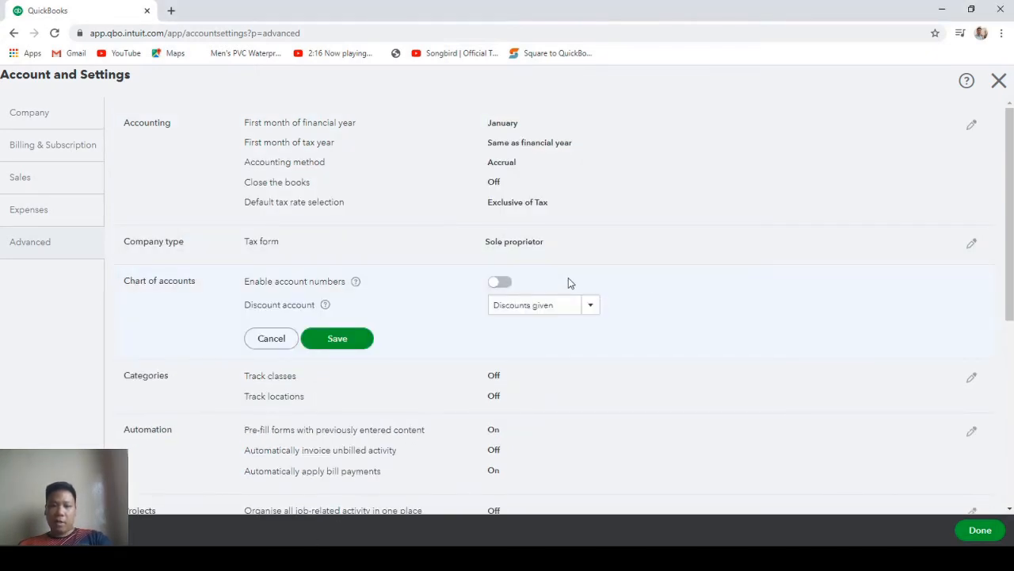
left_click(498, 283)
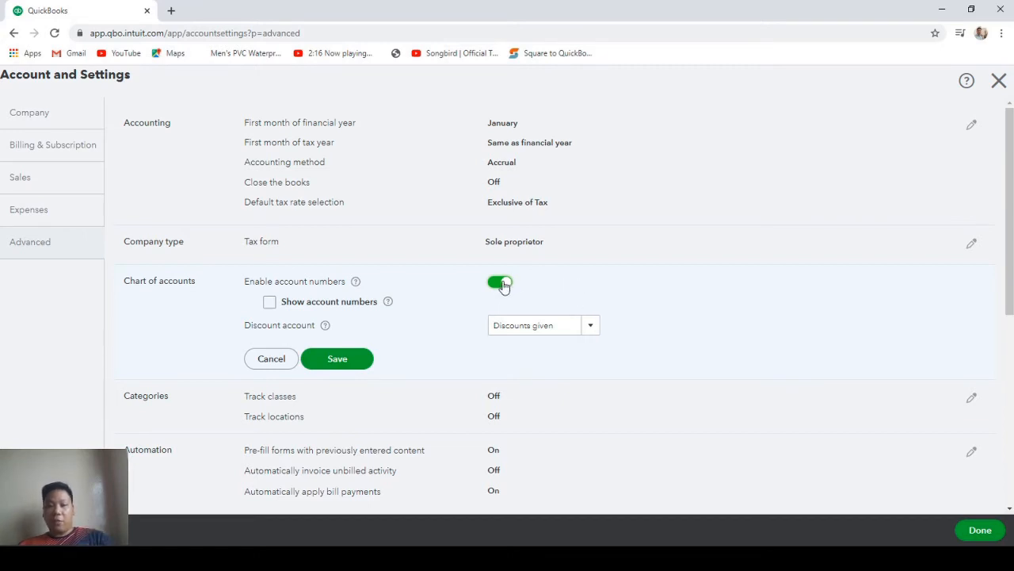
left_click(269, 304)
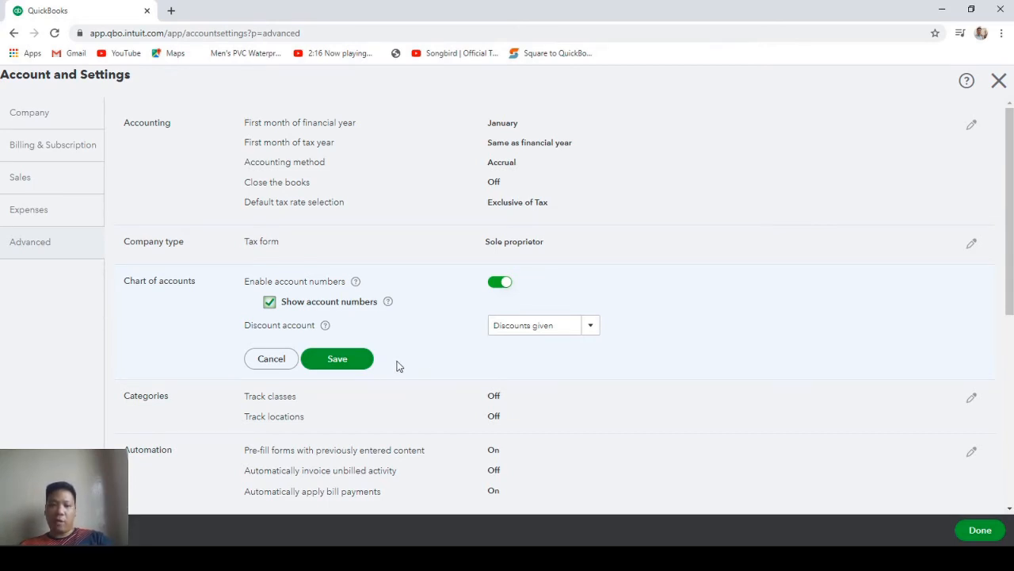
left_click(339, 360)
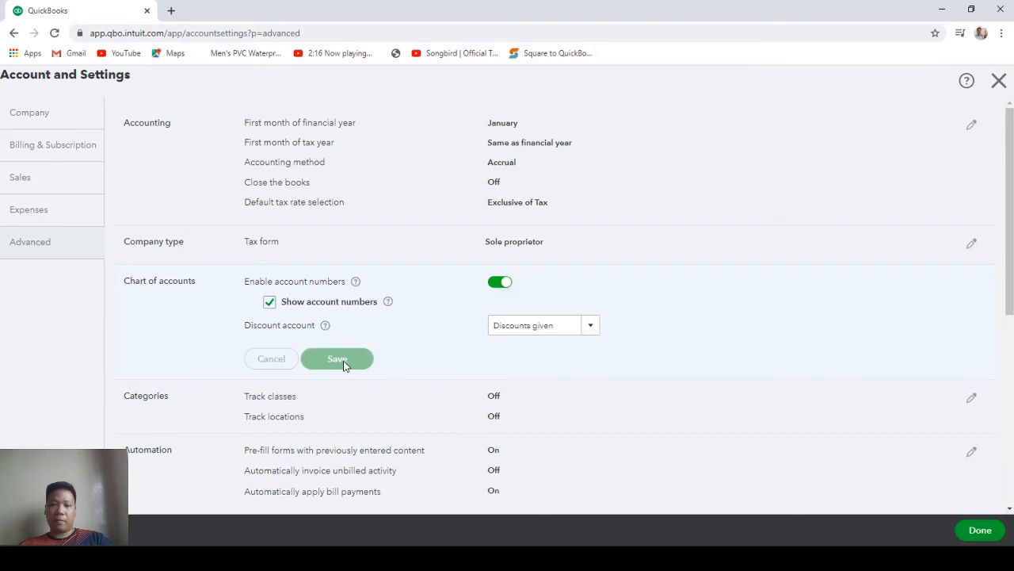
scroll(543, 502, "down", 2)
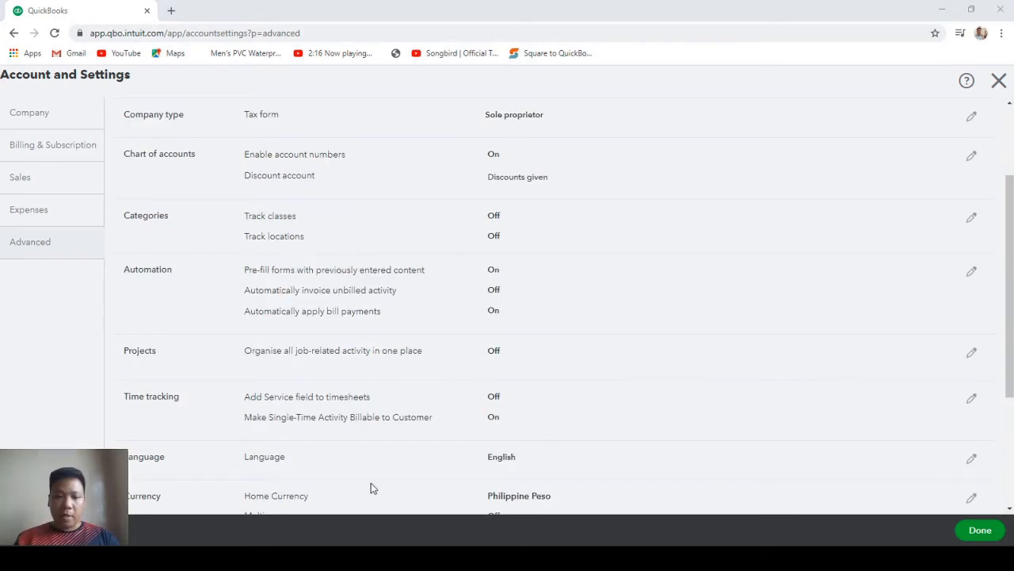
Turn on location tracking in the Categories settings.
left_click(612, 229)
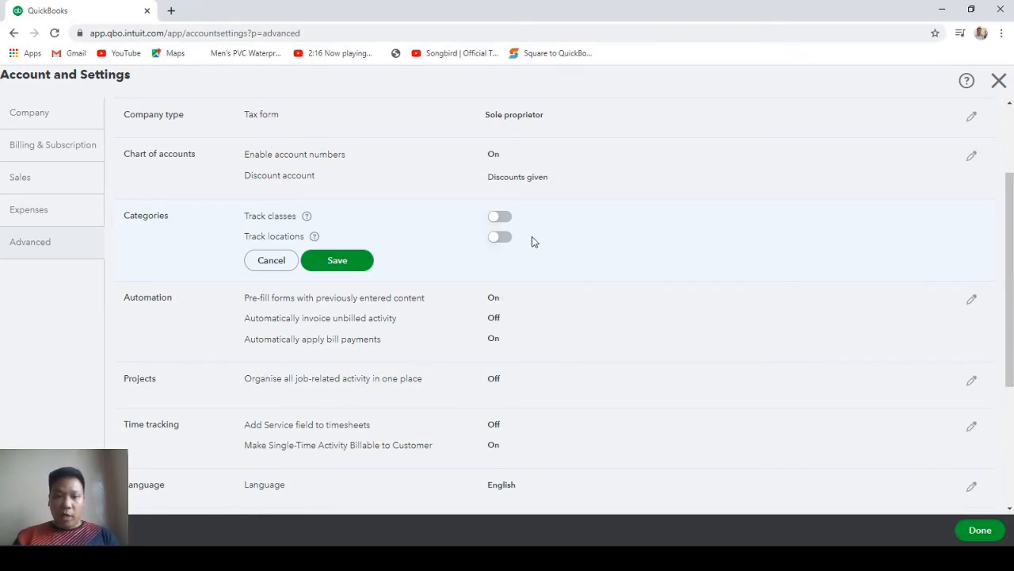
left_click(498, 237)
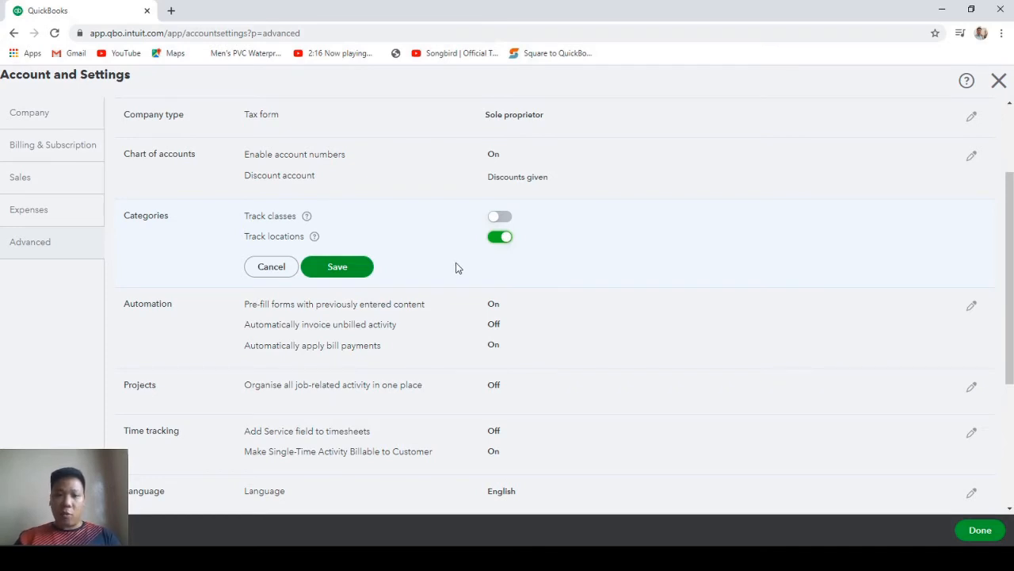
left_click(350, 275)
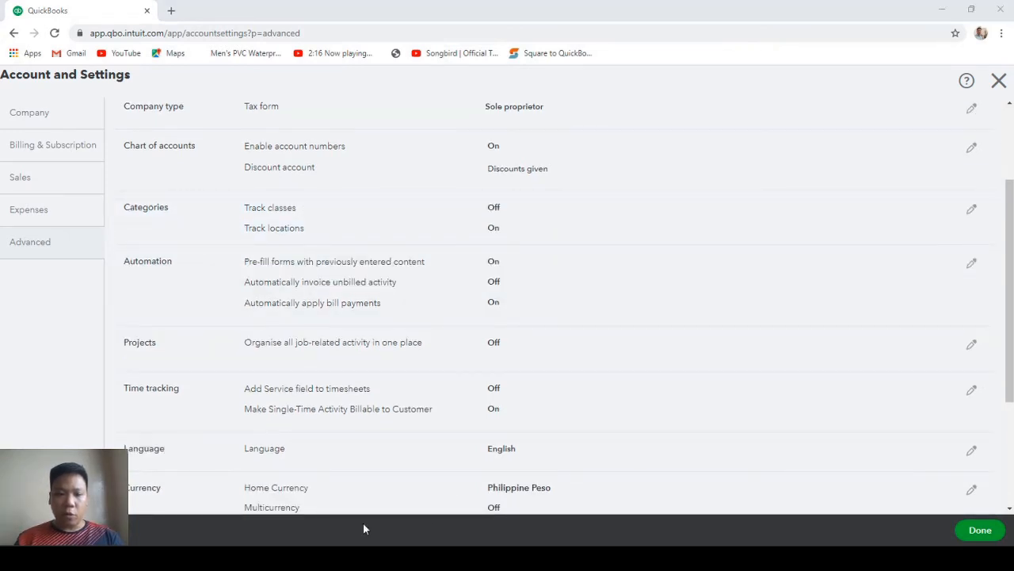
Turn off Pre-fill forms and Automatically apply bill payments in the Automation settings.
left_click(600, 269)
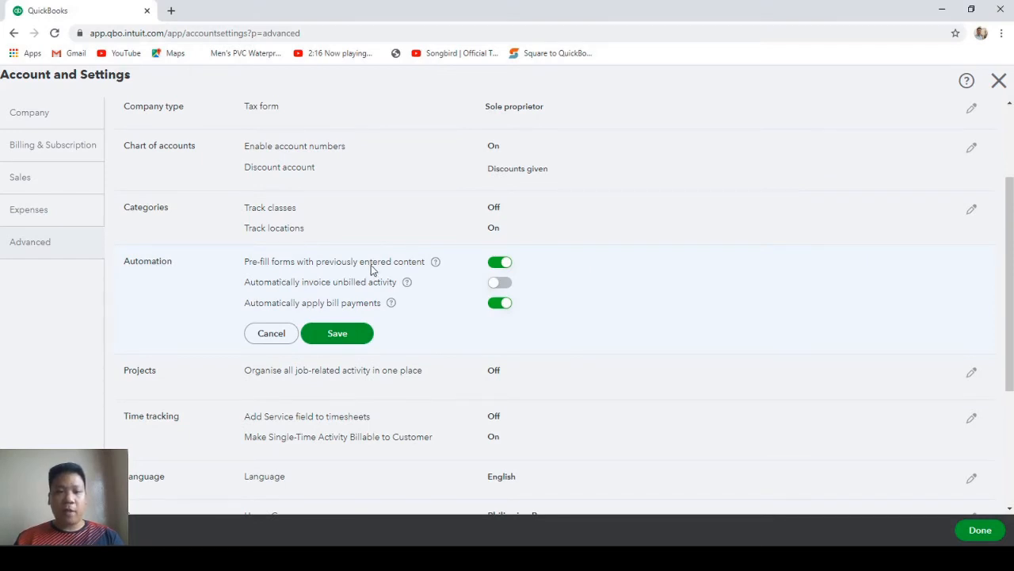
left_click(499, 263)
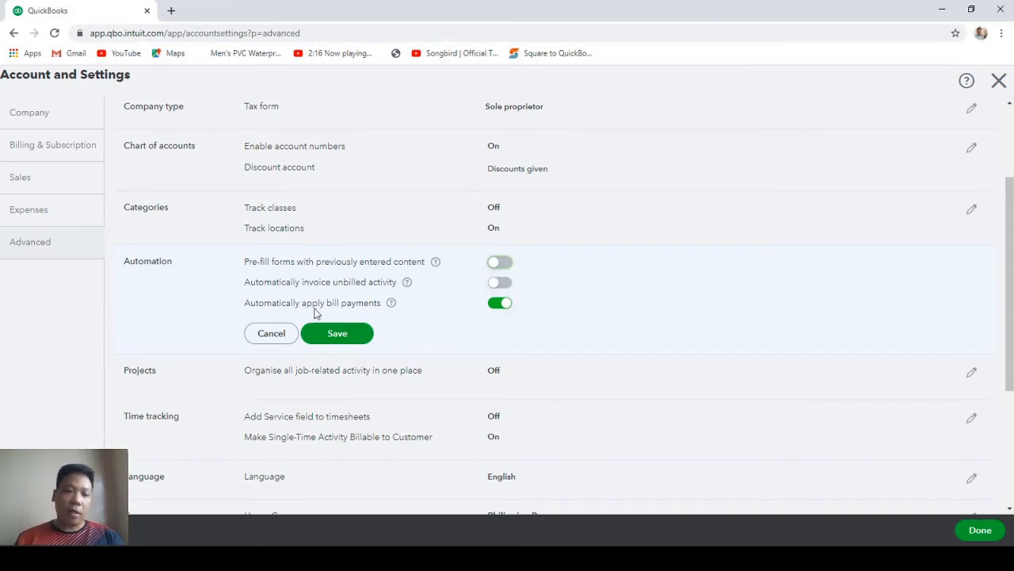
left_click(499, 304)
left_click(366, 337)
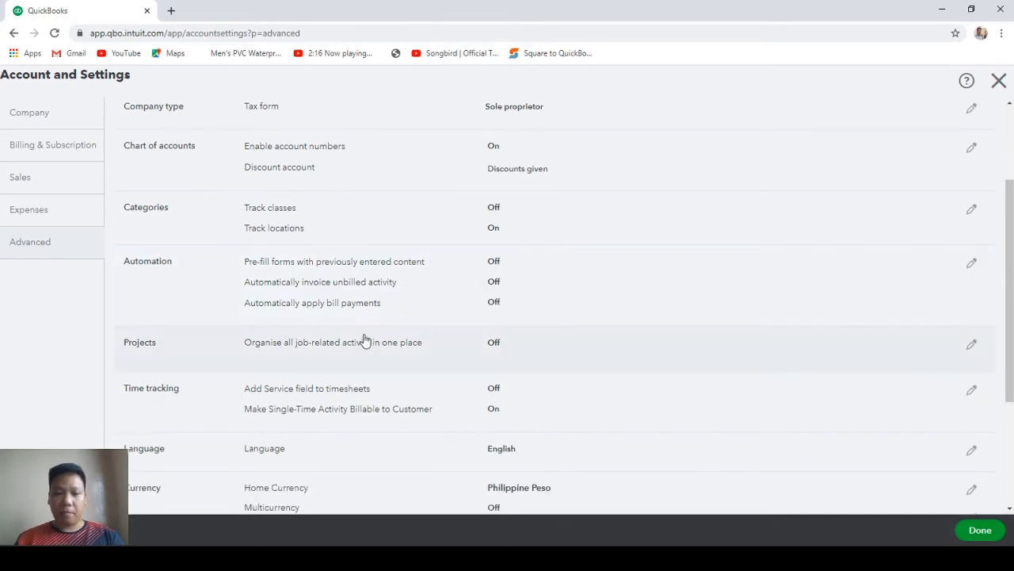
scroll(367, 340, "down", 2)
left_click(427, 548)
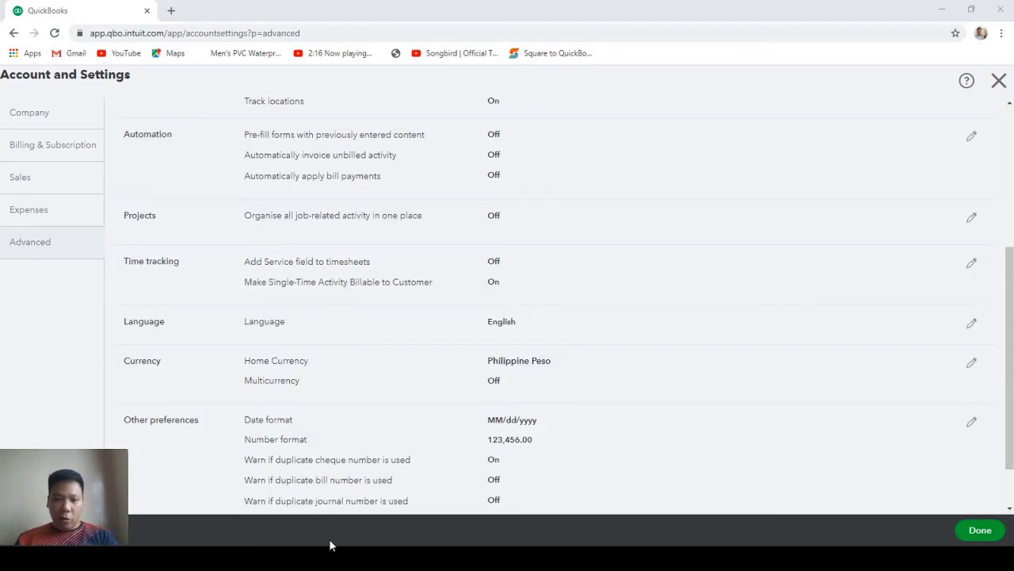
Switch the home currency to USD - United States Dollar, save, and close Account and Settings.
left_click(412, 382)
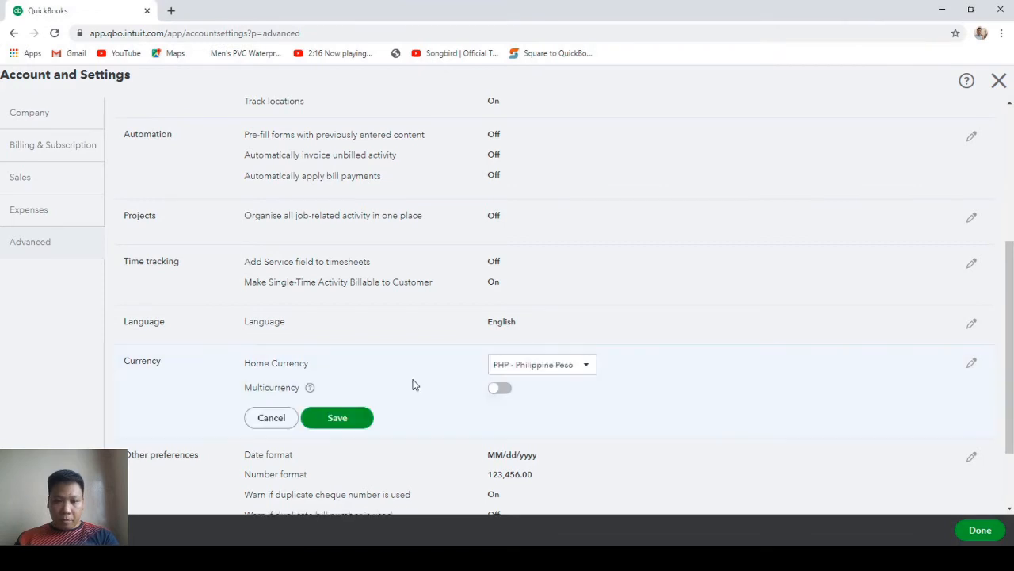
left_click(590, 368)
scroll(568, 249, "down", 10)
scroll(572, 247, "up", 3)
scroll(572, 247, "up", 10)
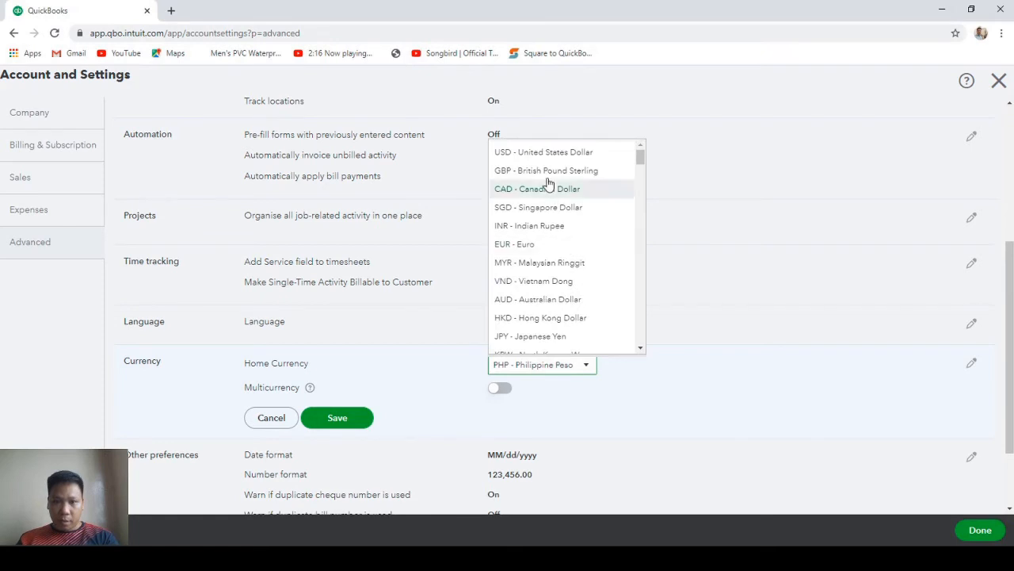
left_click(562, 153)
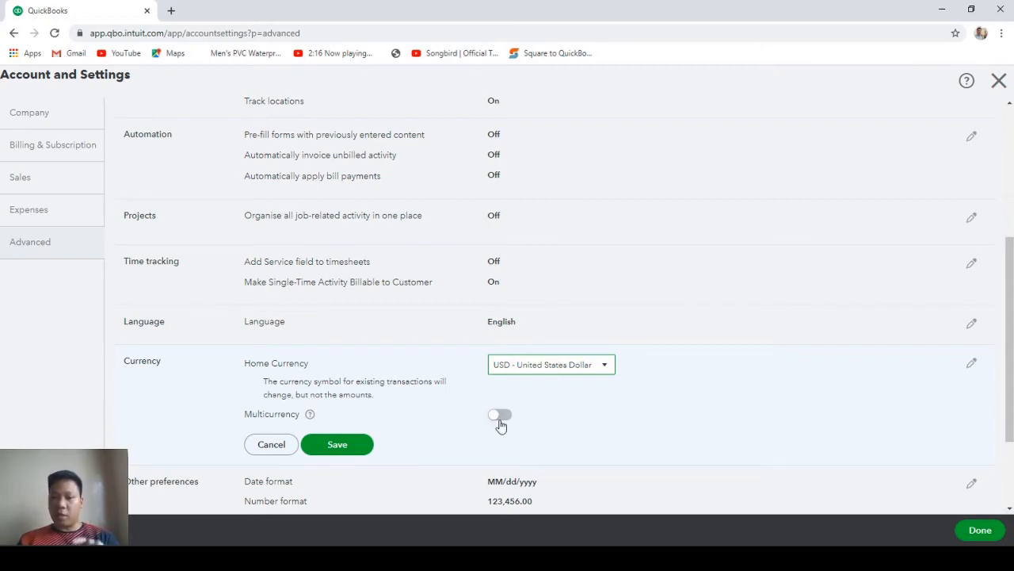
left_click(348, 443)
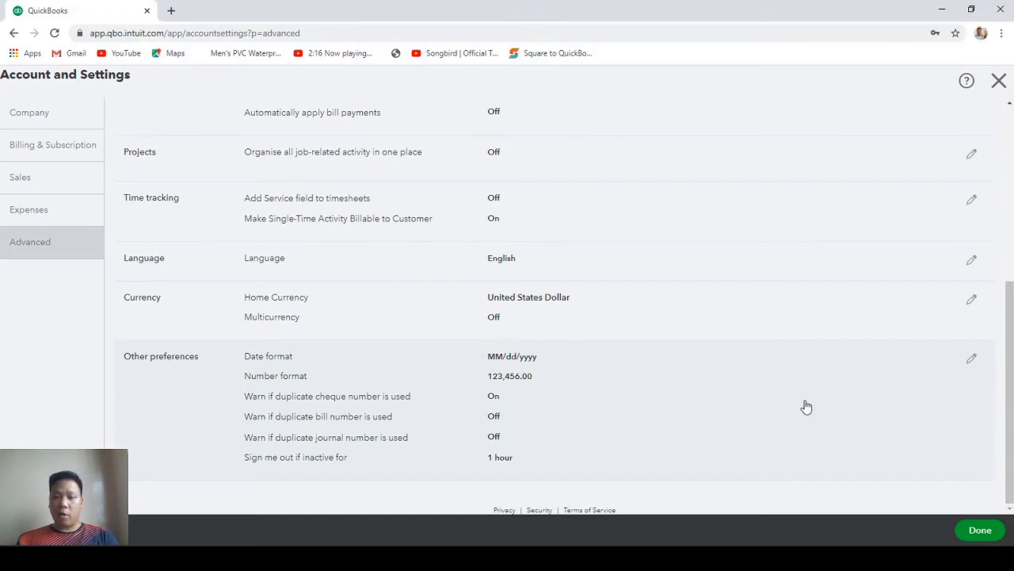
left_click(979, 530)
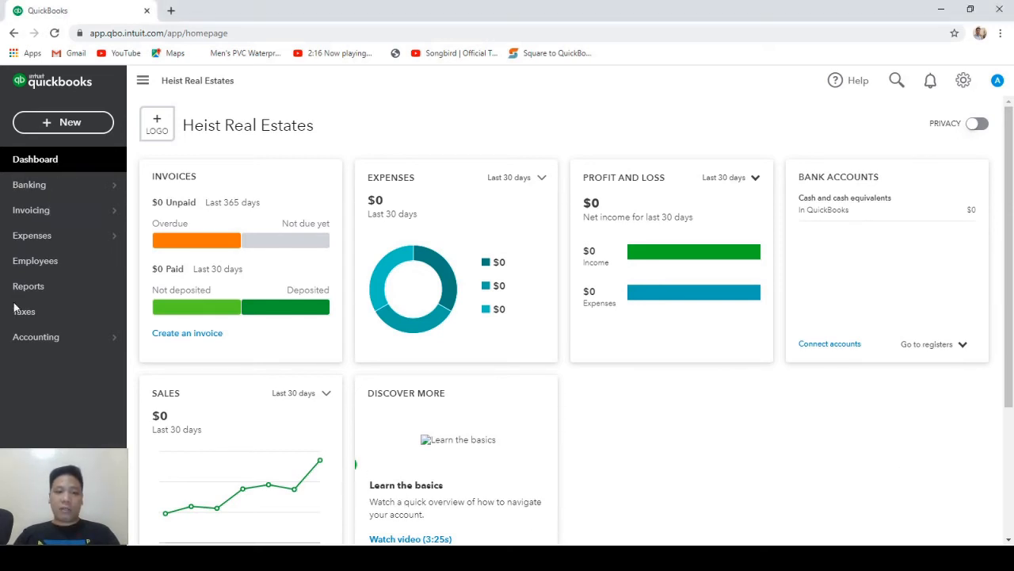
Go to the Taxes page for Heist Real Estates.
left_click(40, 313)
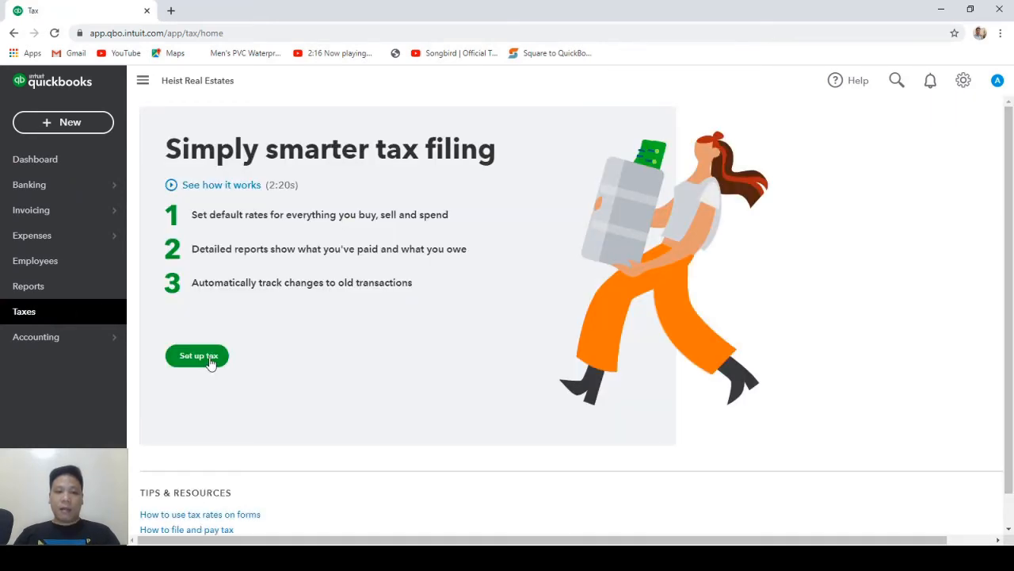
Set up sales tax starting in January, filing Quarterly on Accrual, with the company's TIN entered.
left_click(200, 357)
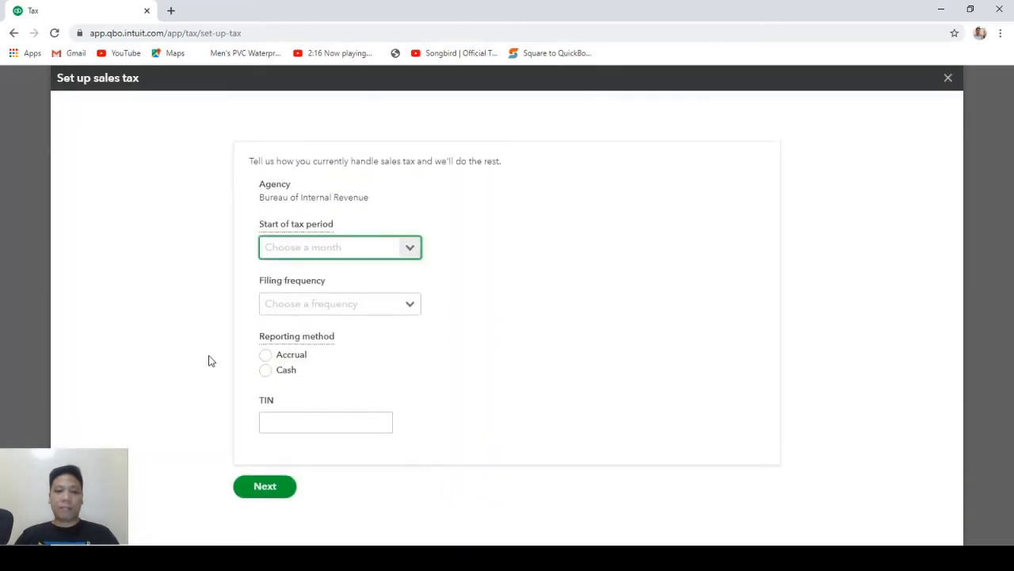
left_click(411, 252)
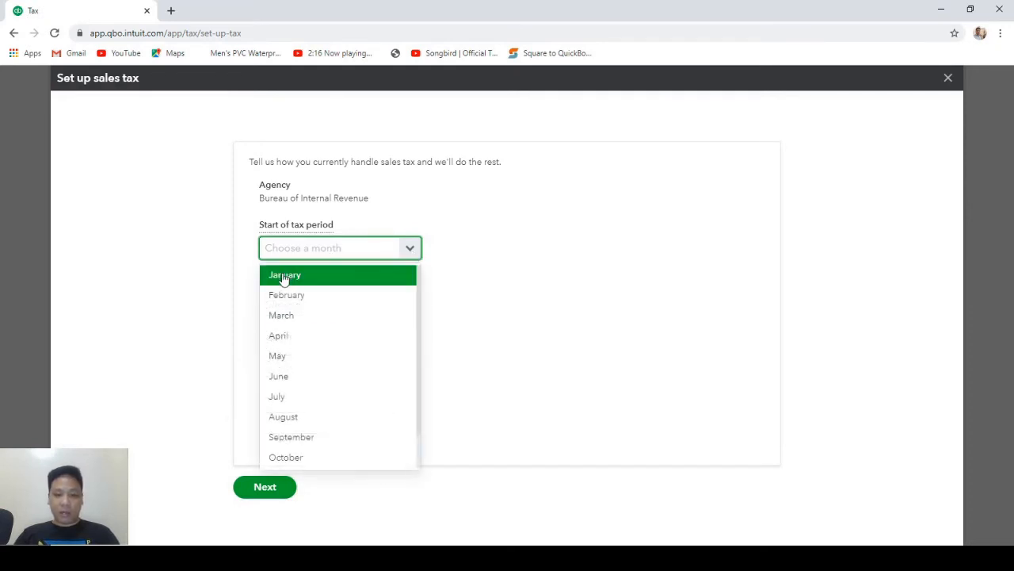
left_click(317, 275)
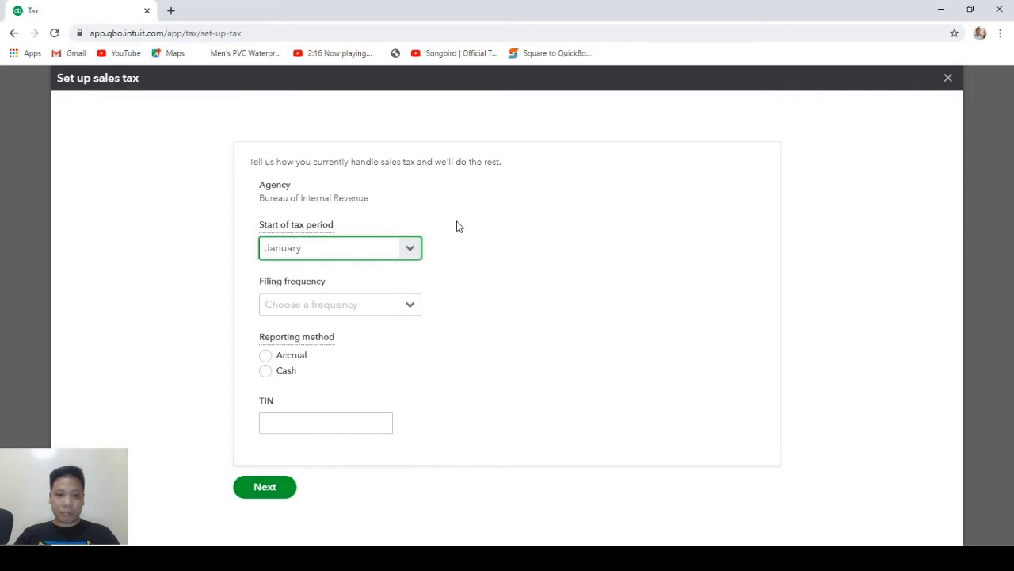
left_click(412, 307)
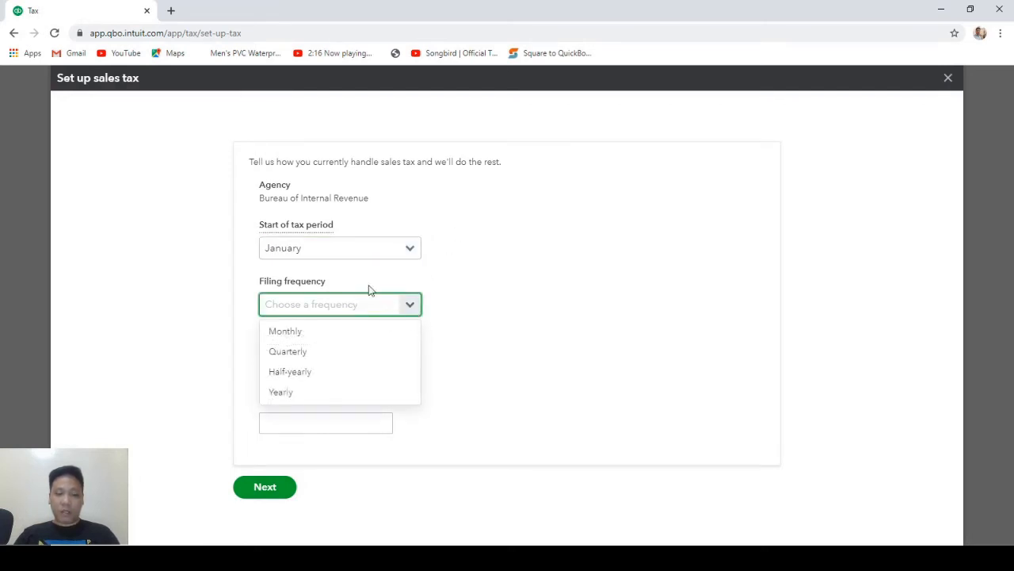
left_click(289, 357)
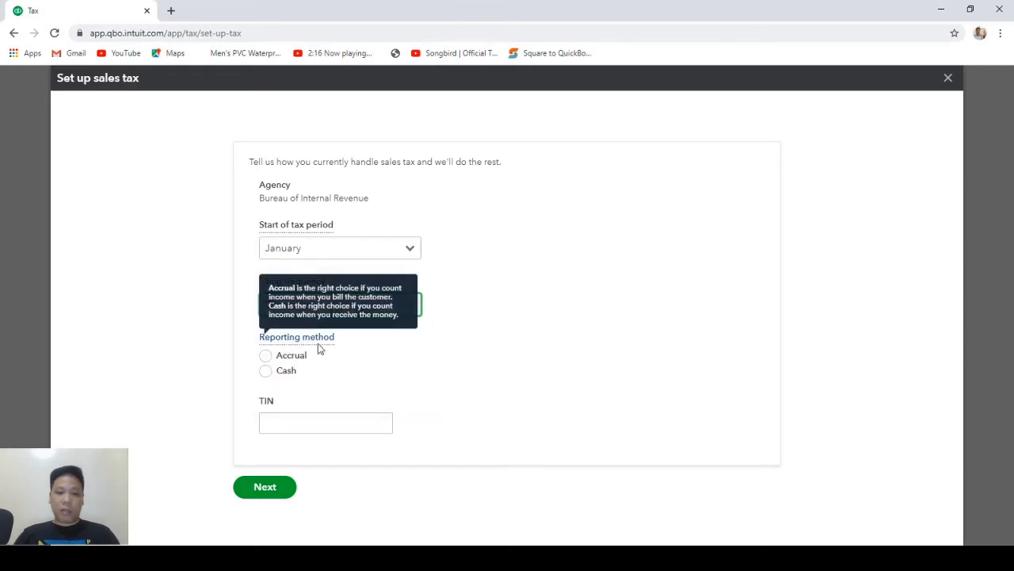
left_click(266, 357)
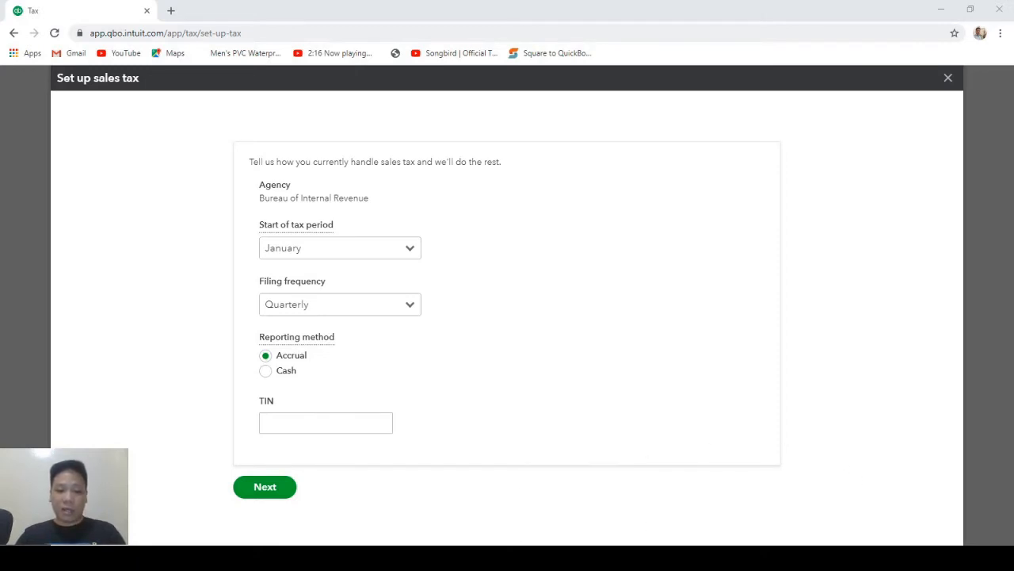
left_click(326, 423)
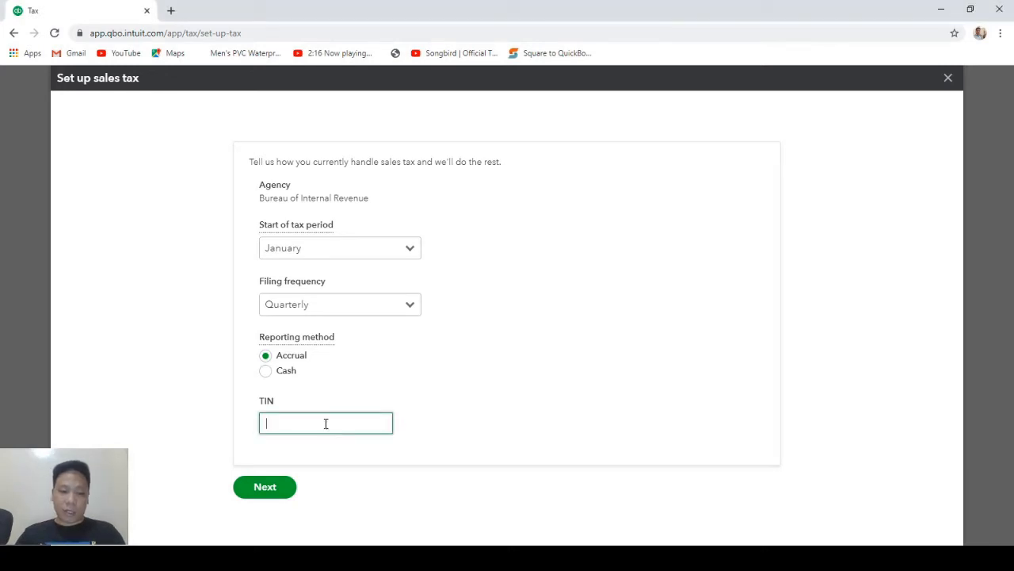
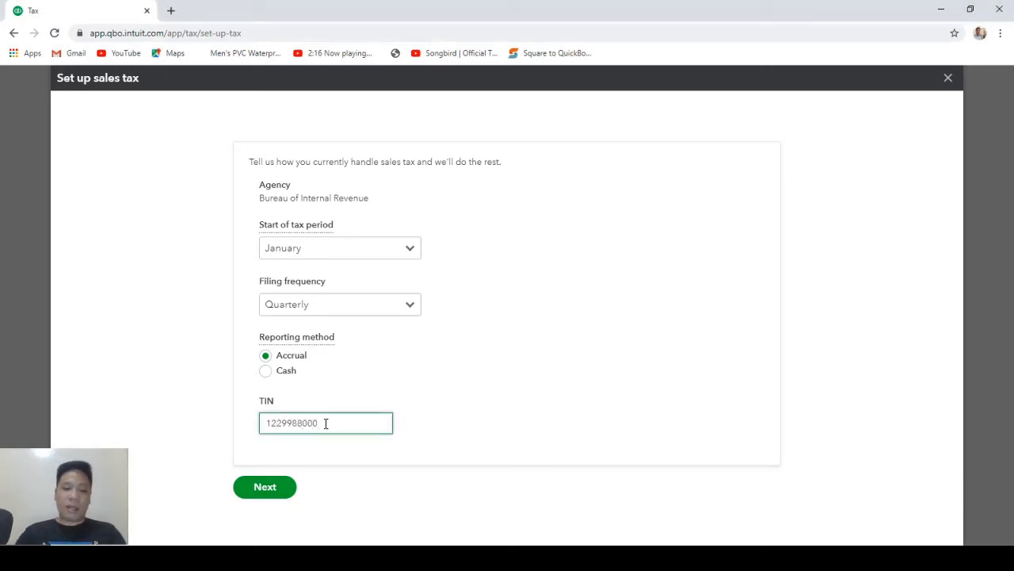
left_click(285, 487)
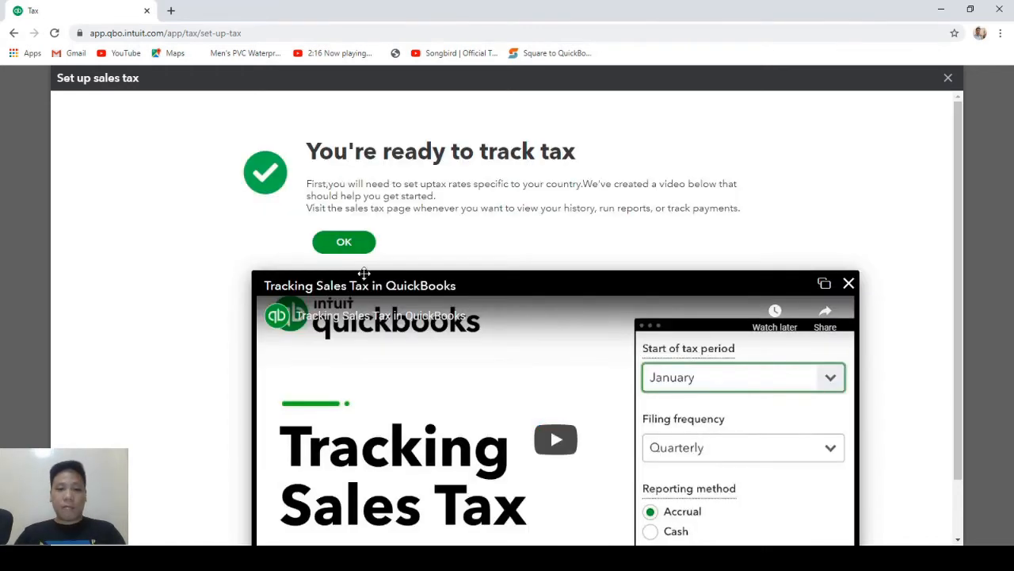
Dismiss the 'You're ready to track tax' confirmation.
left_click(344, 242)
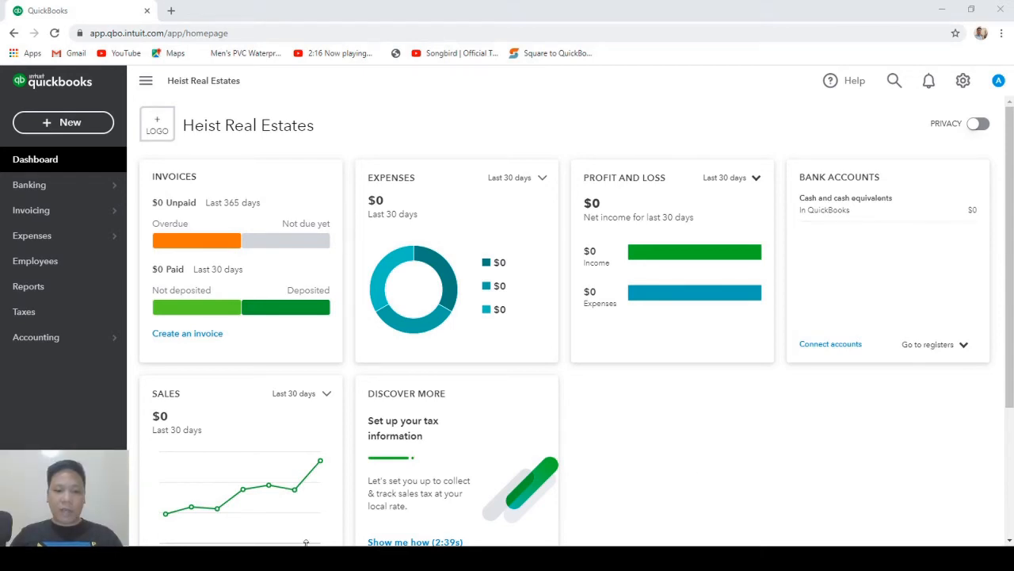
In the full Chart of Accounts, make Cash and cash equivalents inactive, then move on to Accounts Receivable.
left_click(61, 347)
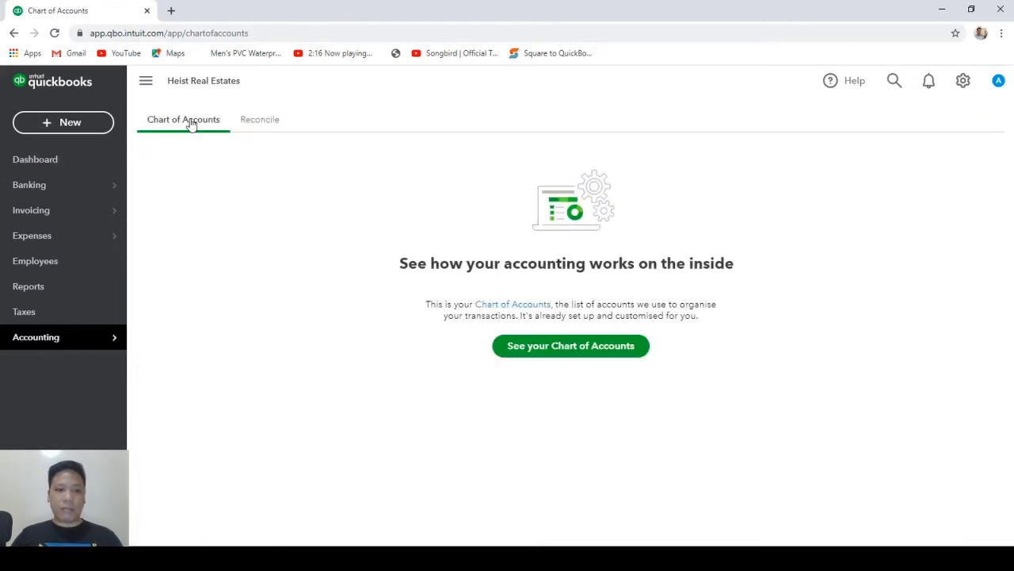
left_click(551, 359)
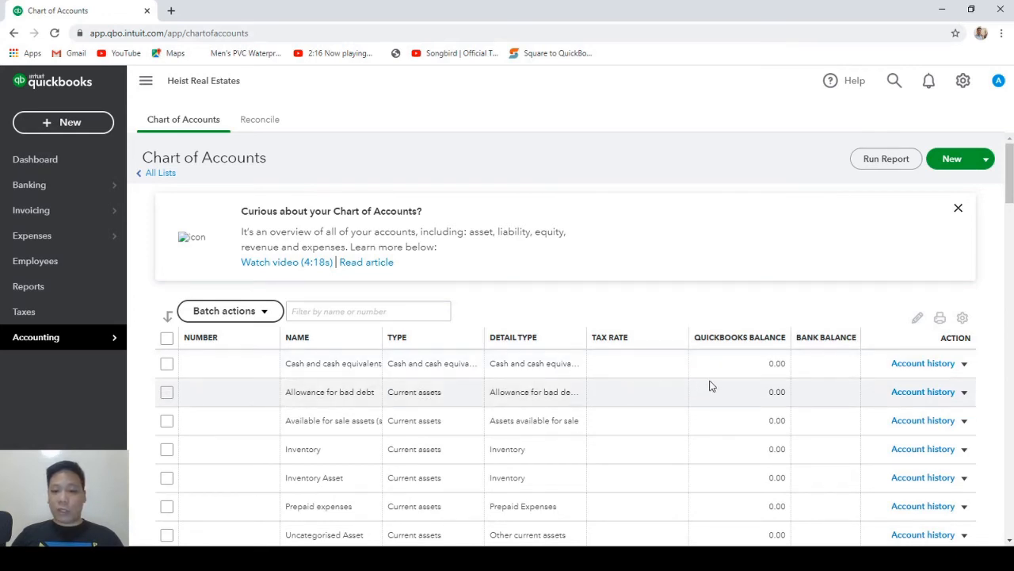
left_click(964, 364)
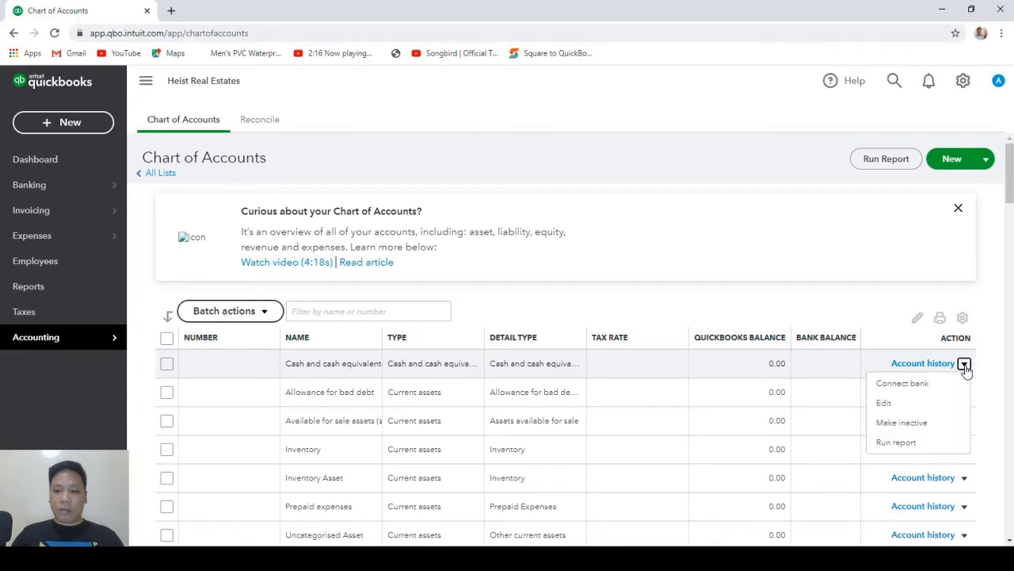
left_click(902, 422)
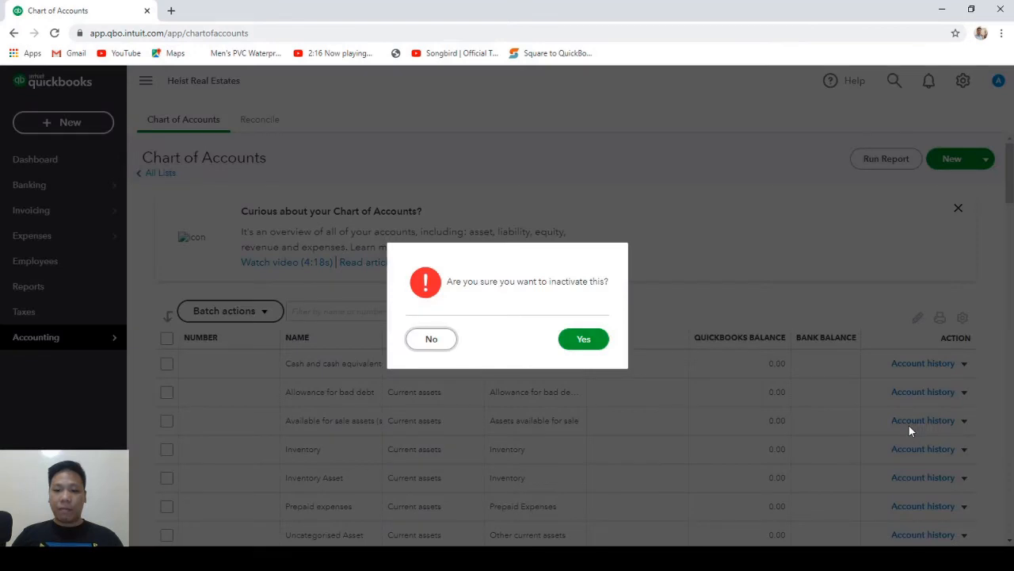
left_click(581, 340)
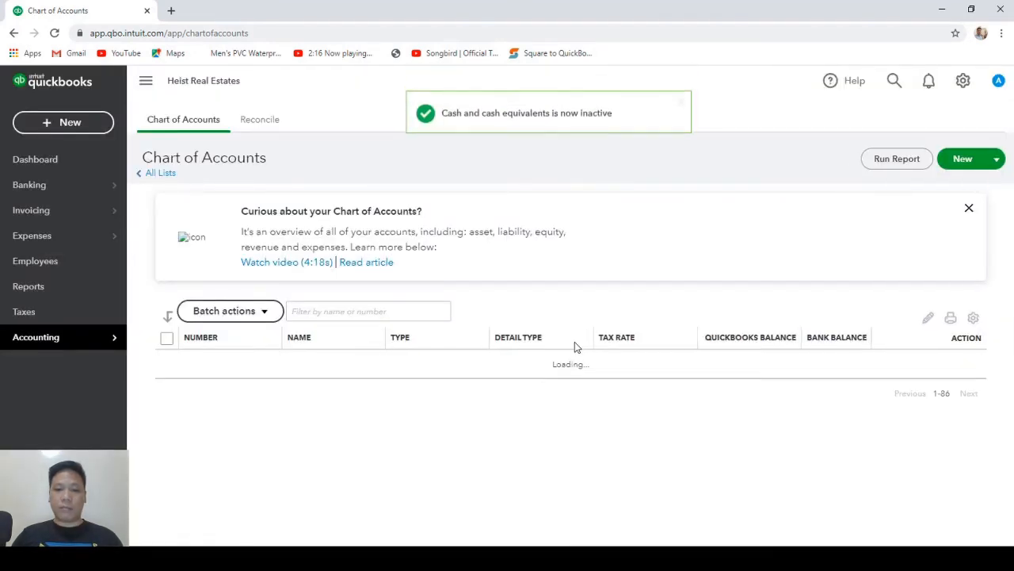
scroll(926, 468, "down", 2)
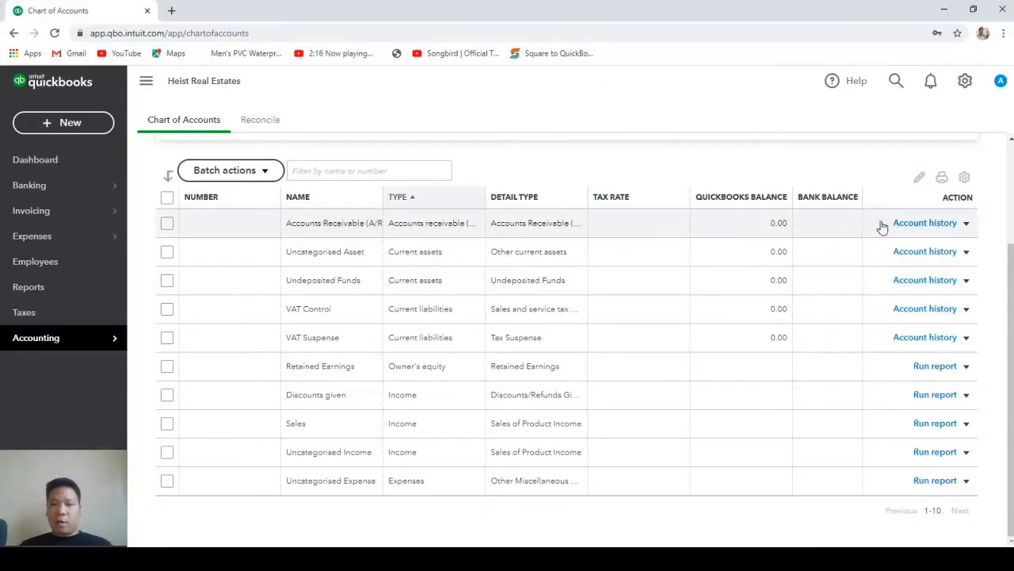
left_click(966, 223)
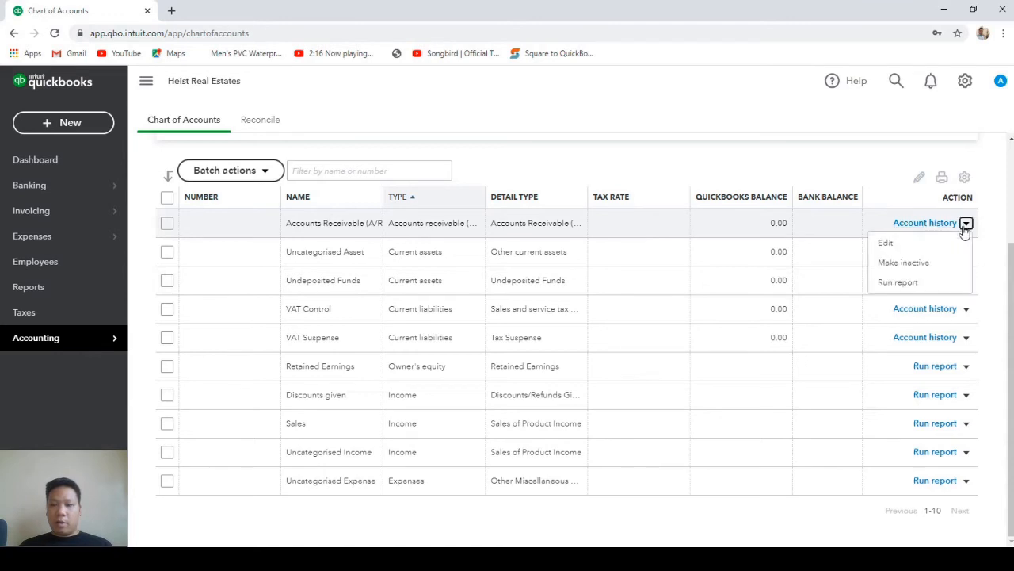
Edit the Accounts Receivable account to name 'Accounts Receivable-Tenants', number 1160, and save it.
left_click(914, 244)
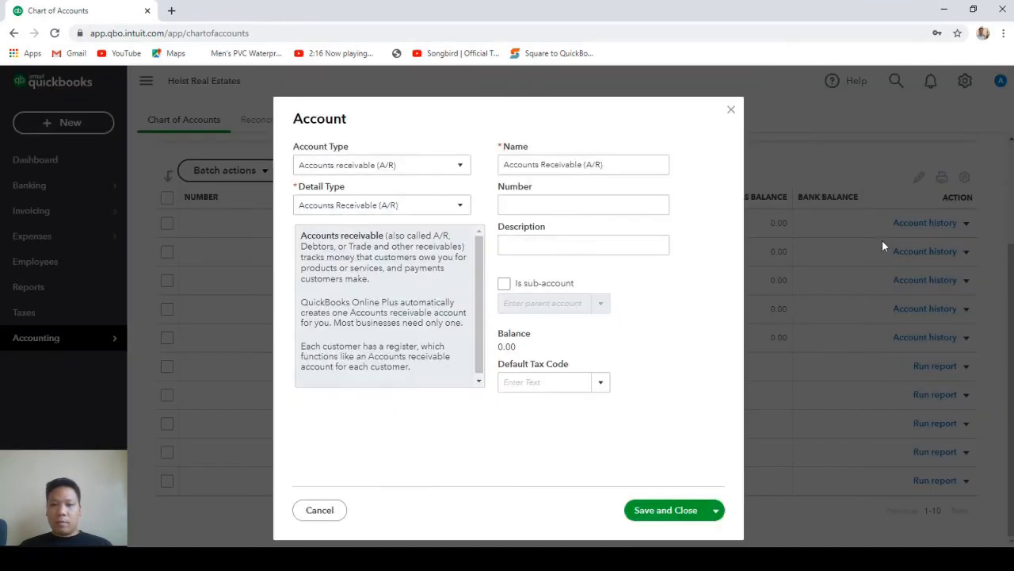
triple_click(623, 168)
type("Accounts Receivable-Tenants")
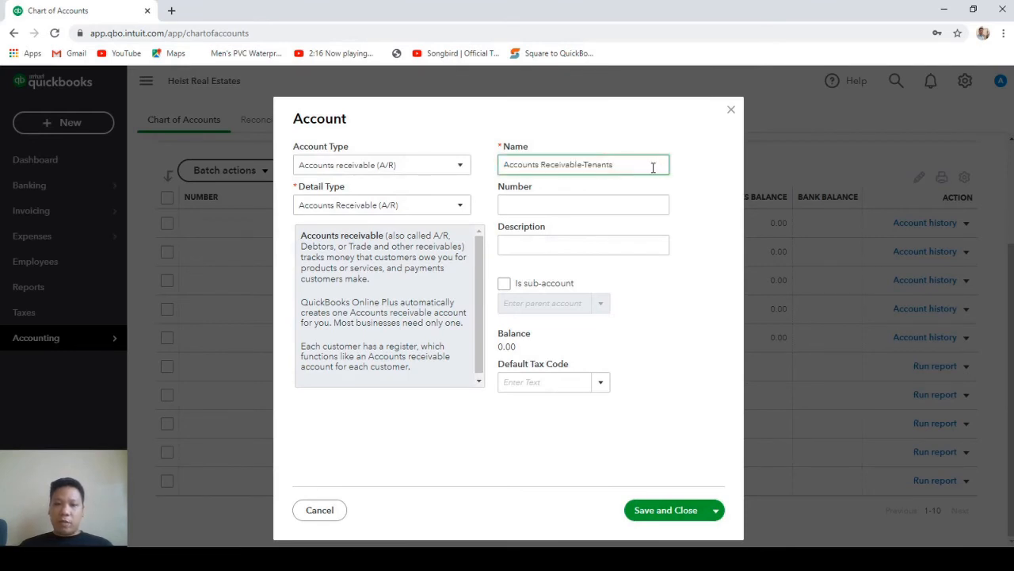
left_click(553, 206)
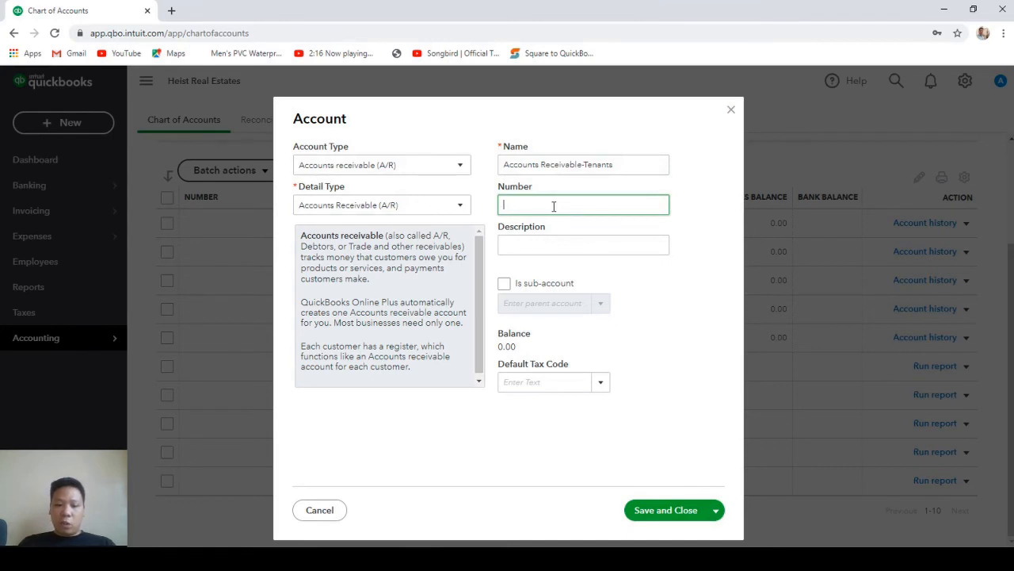
type("1160")
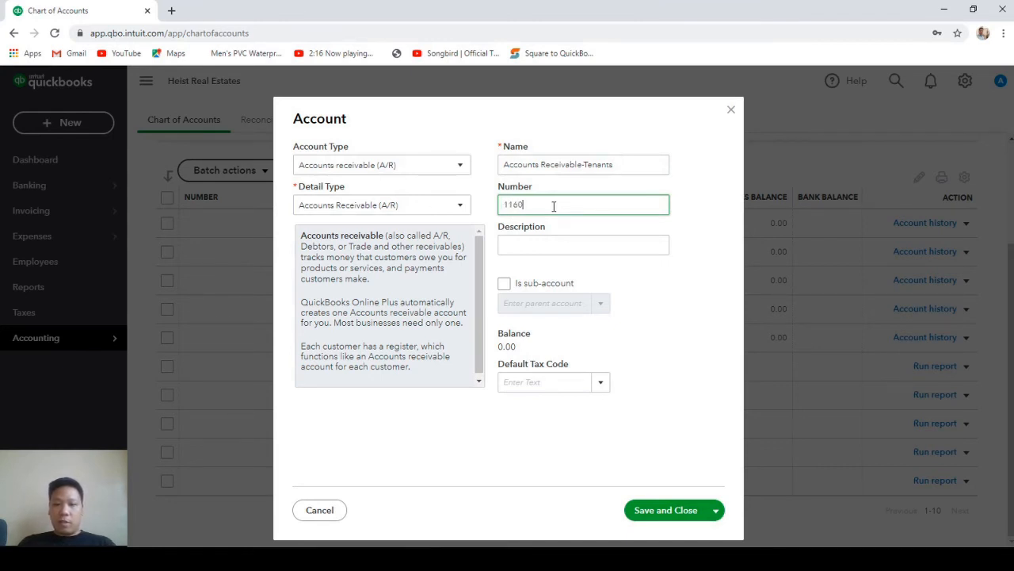
left_click(683, 512)
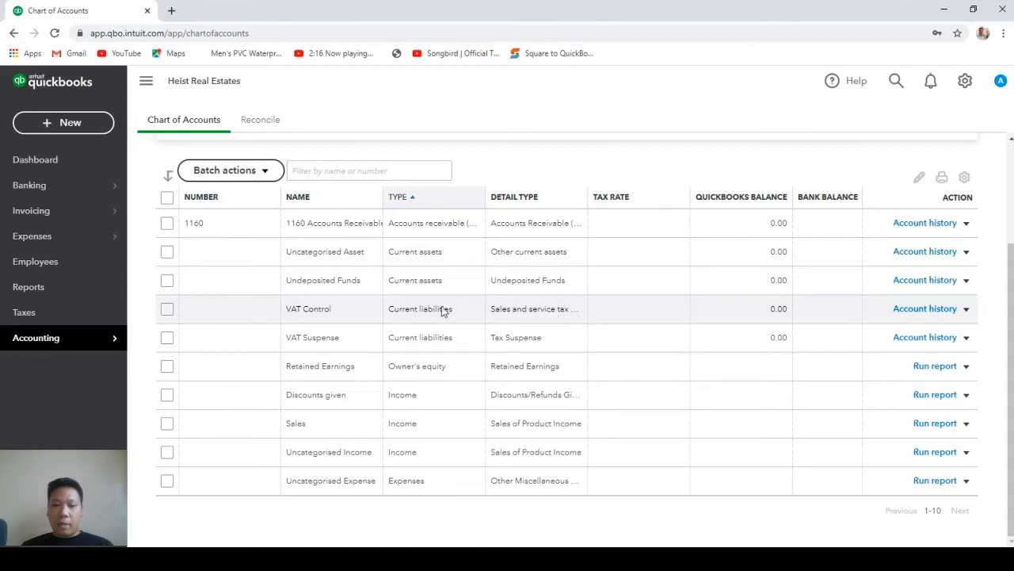
Edit the VAT Control account to name 'Sales Tax payable', number 2465, and save it.
left_click(167, 309)
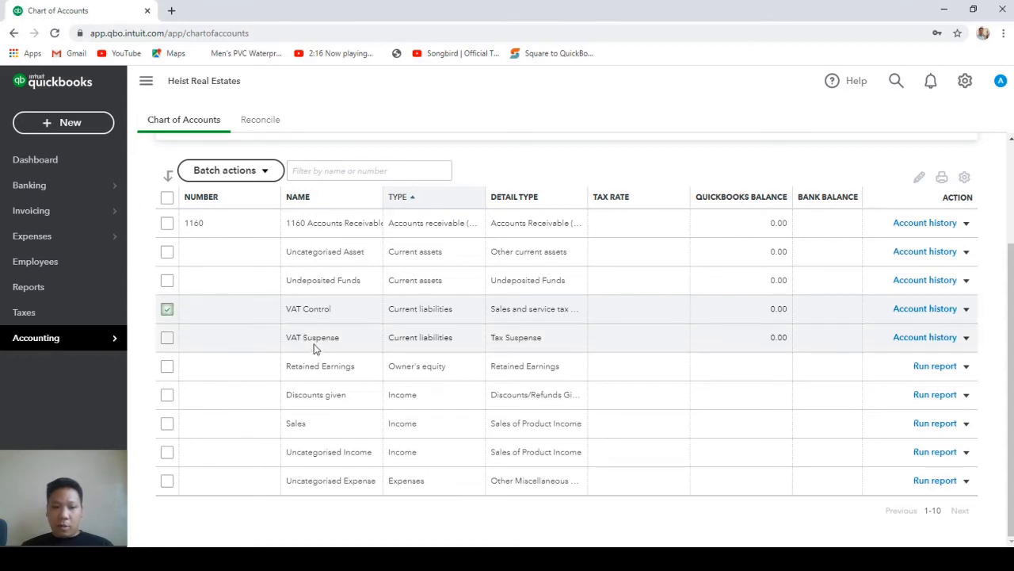
left_click(967, 309)
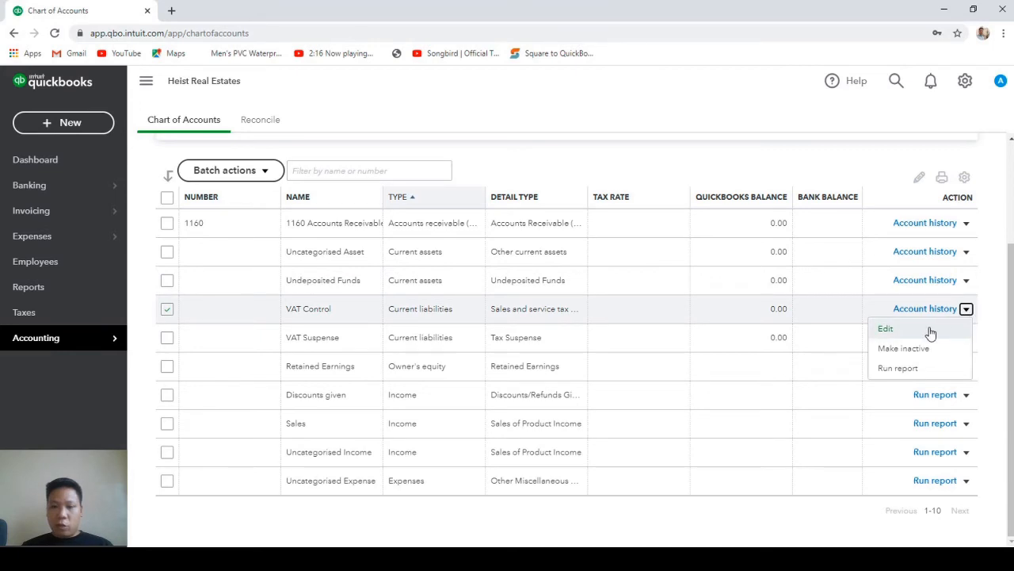
left_click(930, 330)
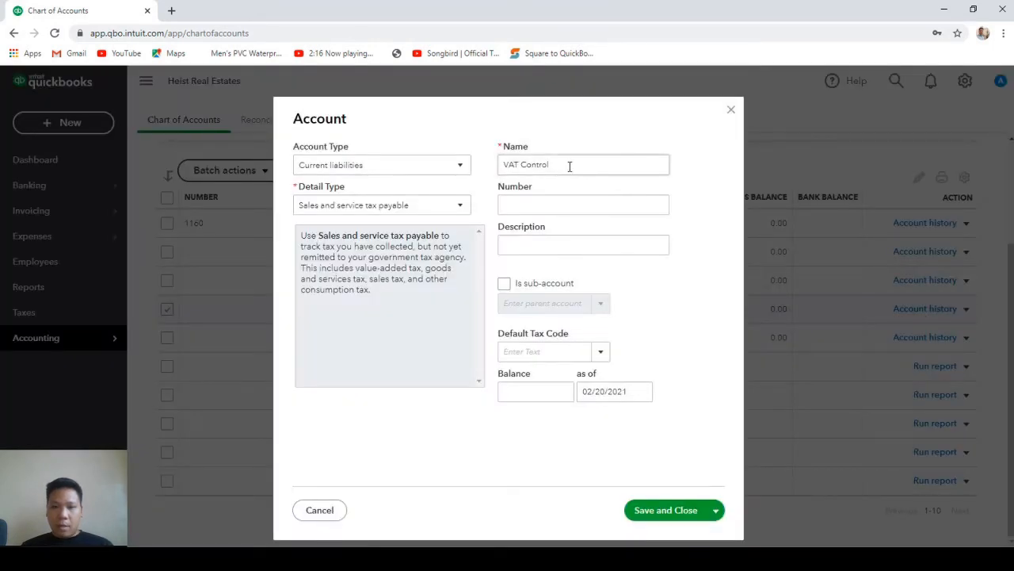
triple_click(569, 166)
type("Sales Tax payable")
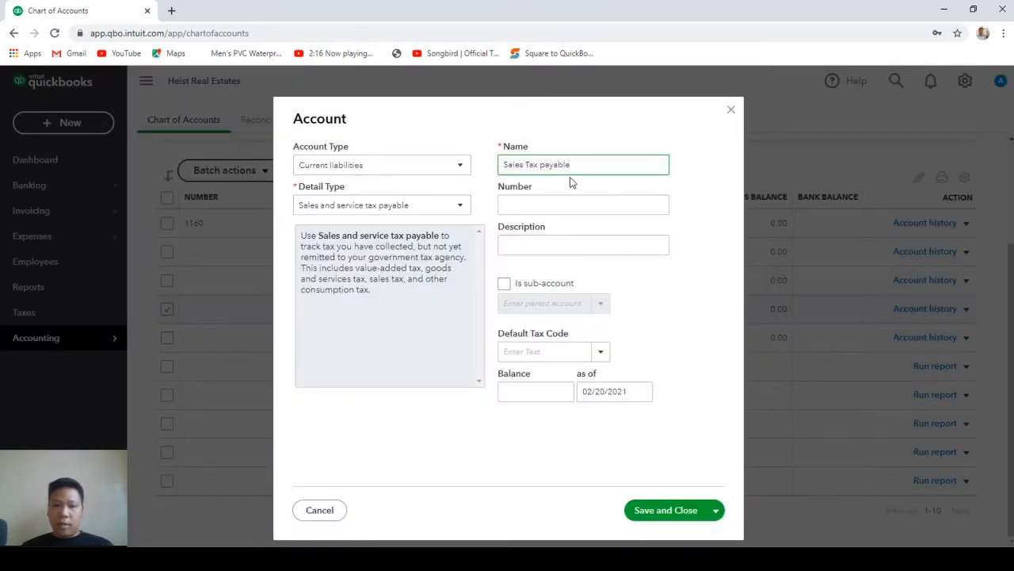
left_click(549, 205)
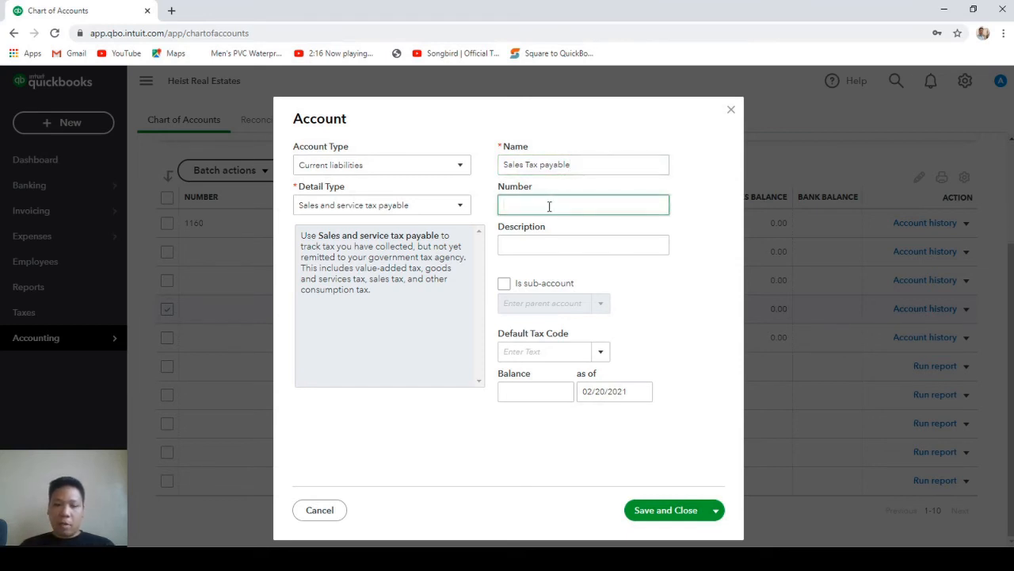
type("2465")
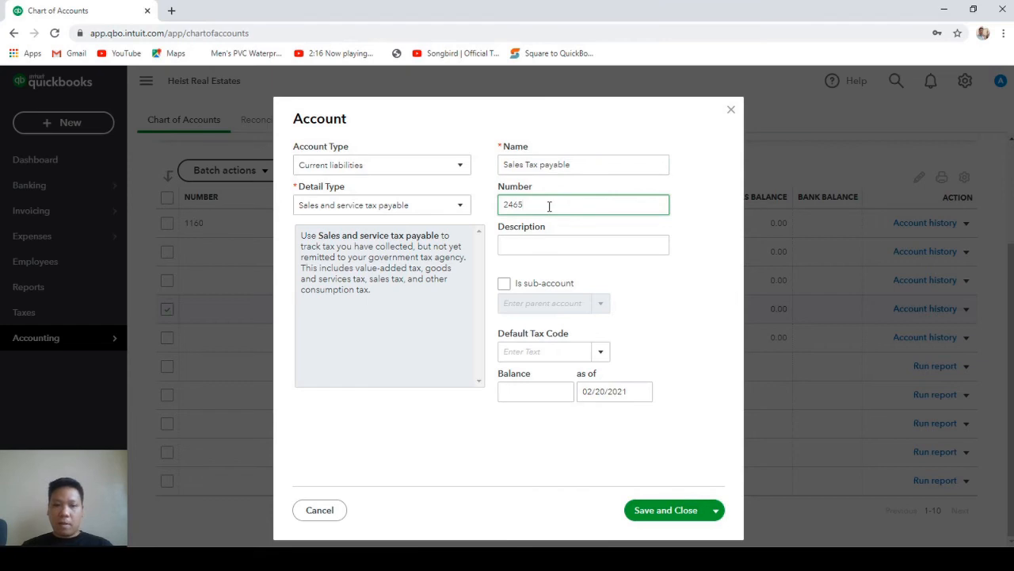
left_click(654, 512)
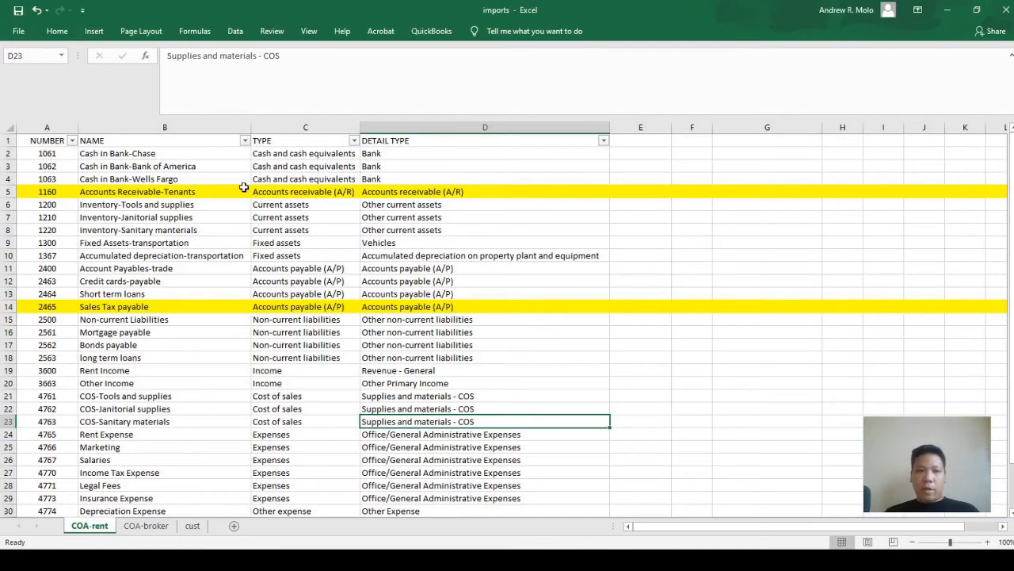
Delete the Accounts Receivable-Tenants and Sales Tax payable rows from the COA-rent sheet.
left_click(230, 193)
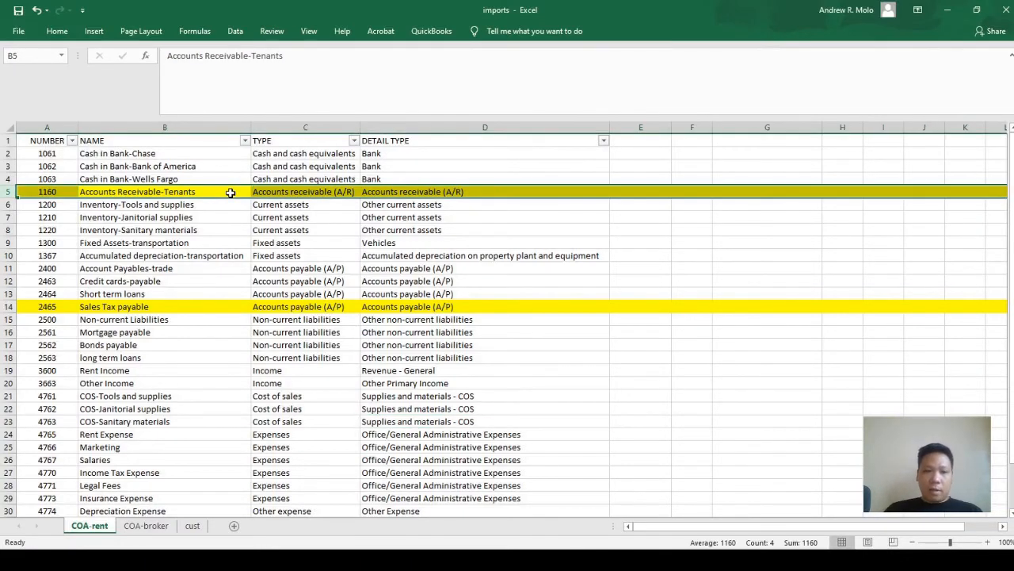
key("ctrl+minus")
key("Down")
key("Down")
key("Down")
key("Down")
key("Down")
key("Down")
key("Down")
key("Down")
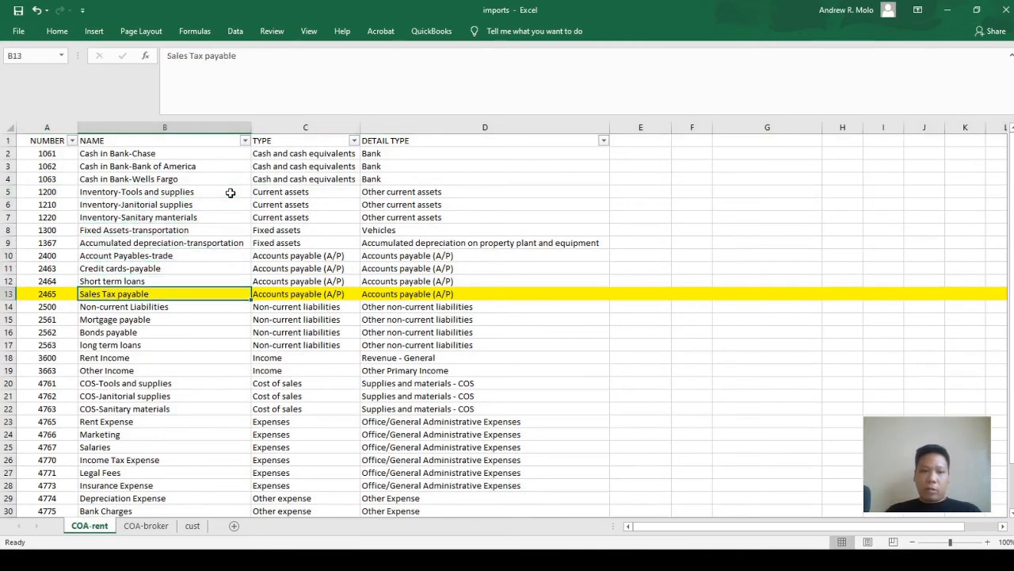
key("shift+space")
key("ctrl+minus")
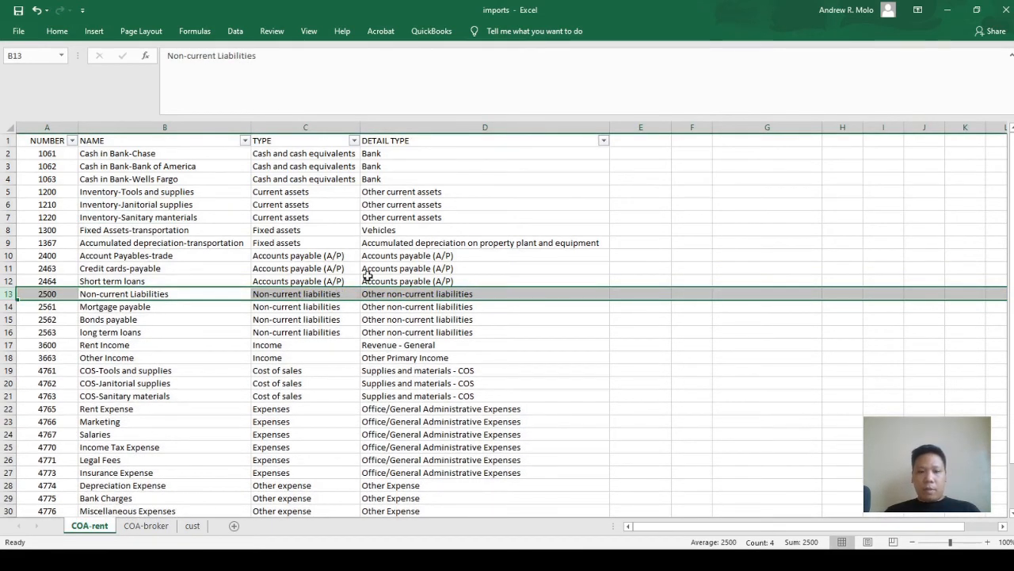
left_click(349, 320)
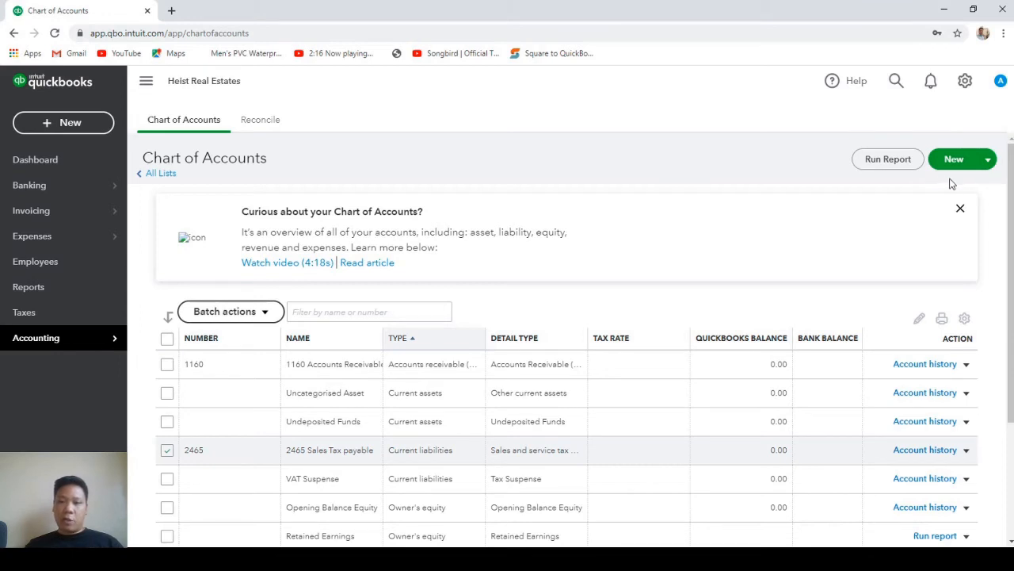
Import imports.xlsx through New > Import, accept the field mapping, and import all 31 accounts.
left_click(989, 162)
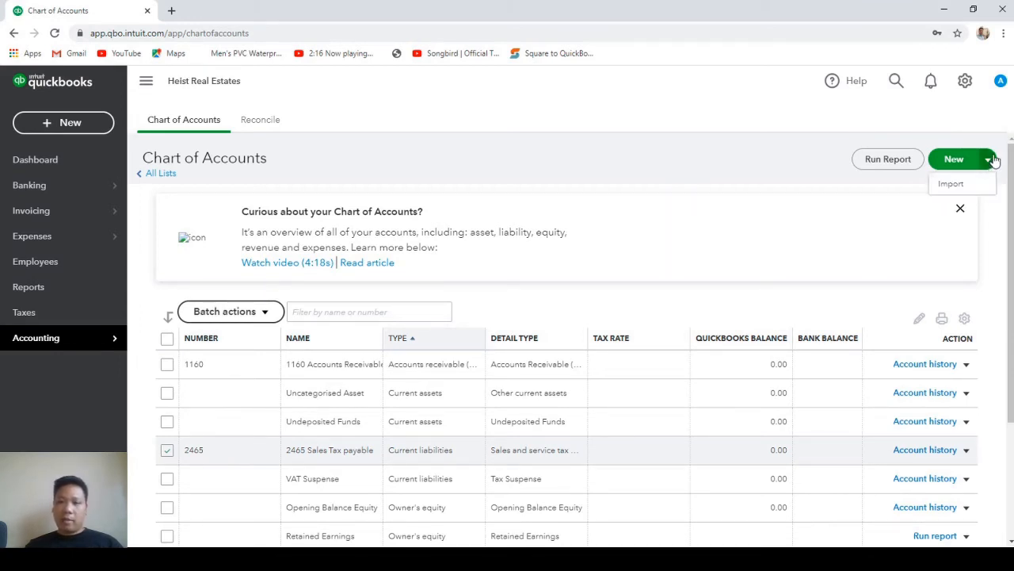
left_click(954, 185)
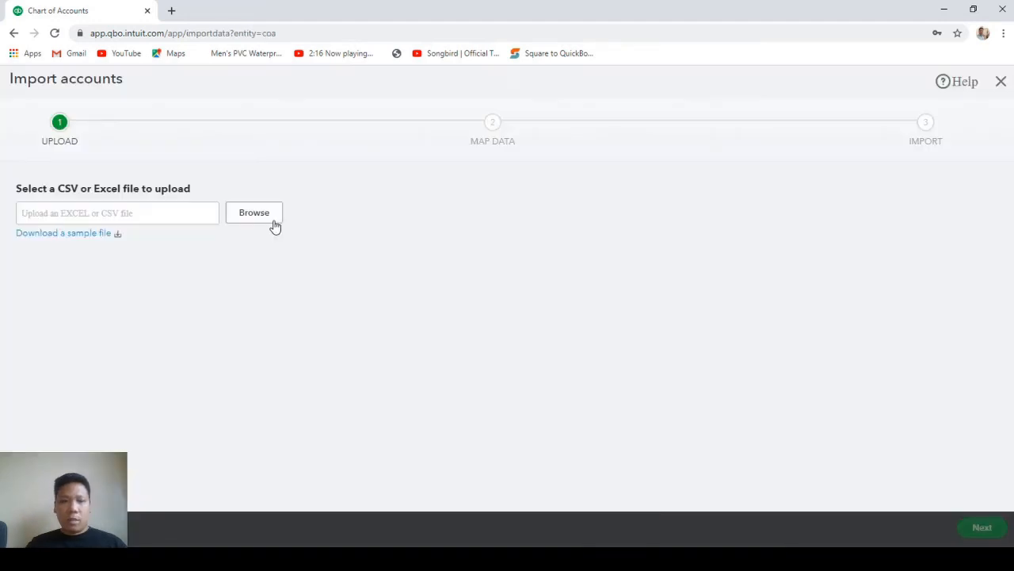
left_click(267, 218)
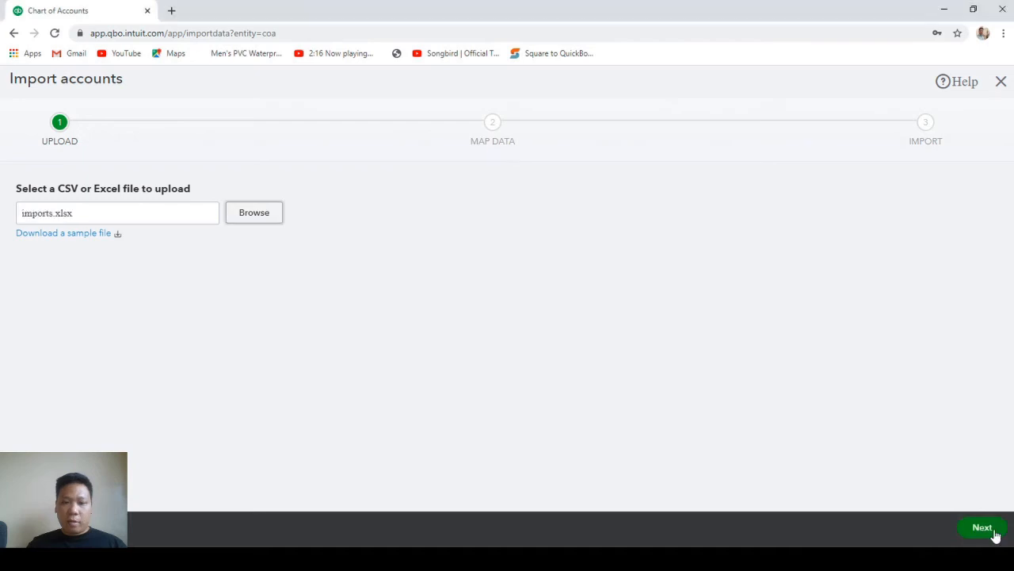
left_click(992, 531)
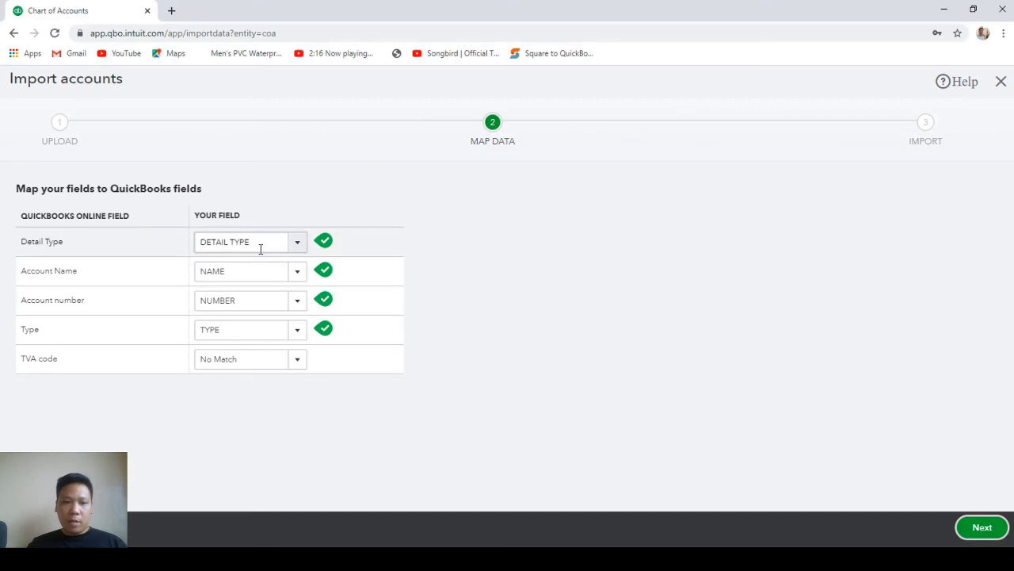
left_click(981, 528)
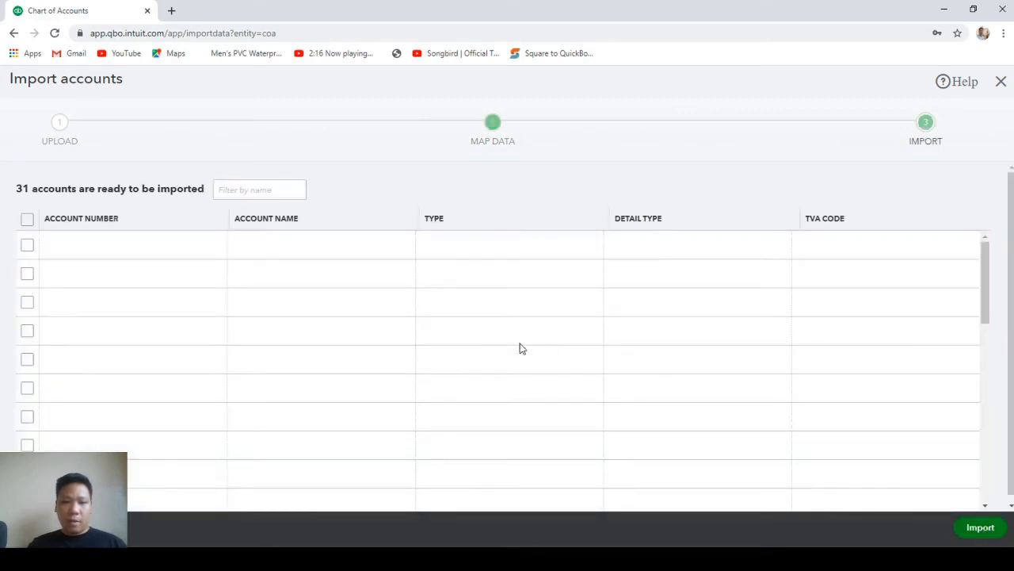
scroll(536, 308, "down", 1)
scroll(537, 312, "down", 5)
scroll(309, 331, "up", 5)
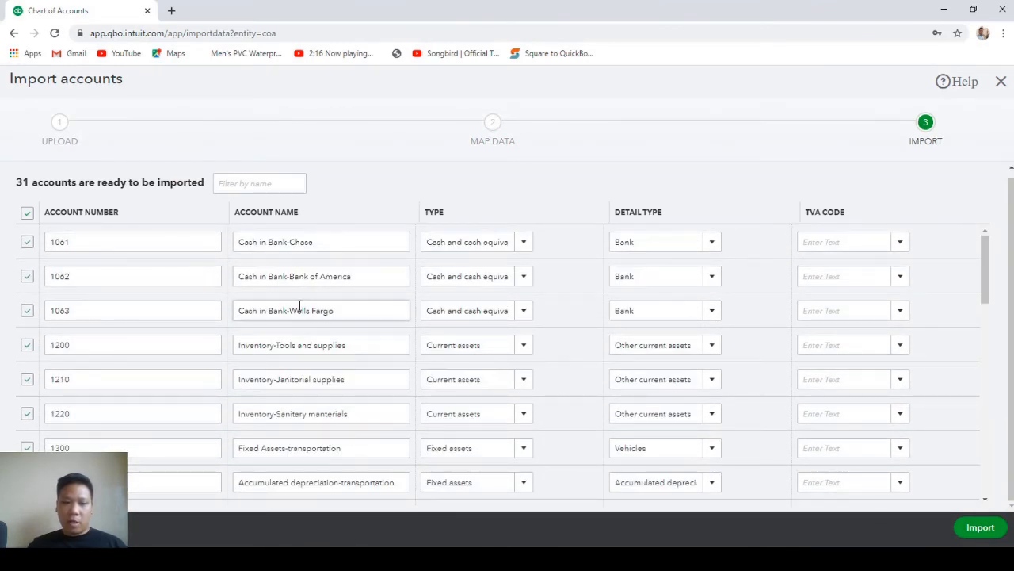
scroll(335, 316, "down", 10)
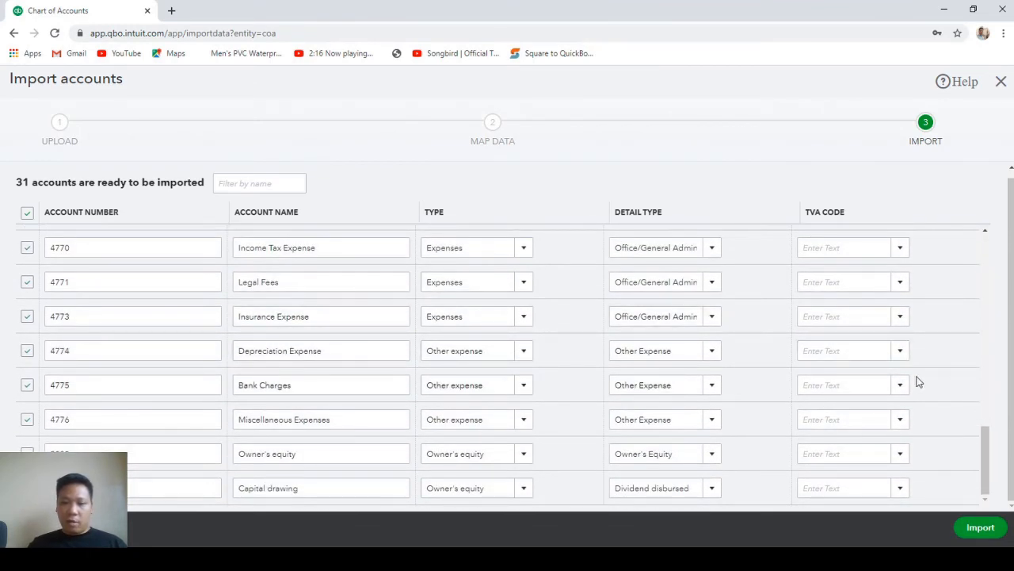
left_click(985, 535)
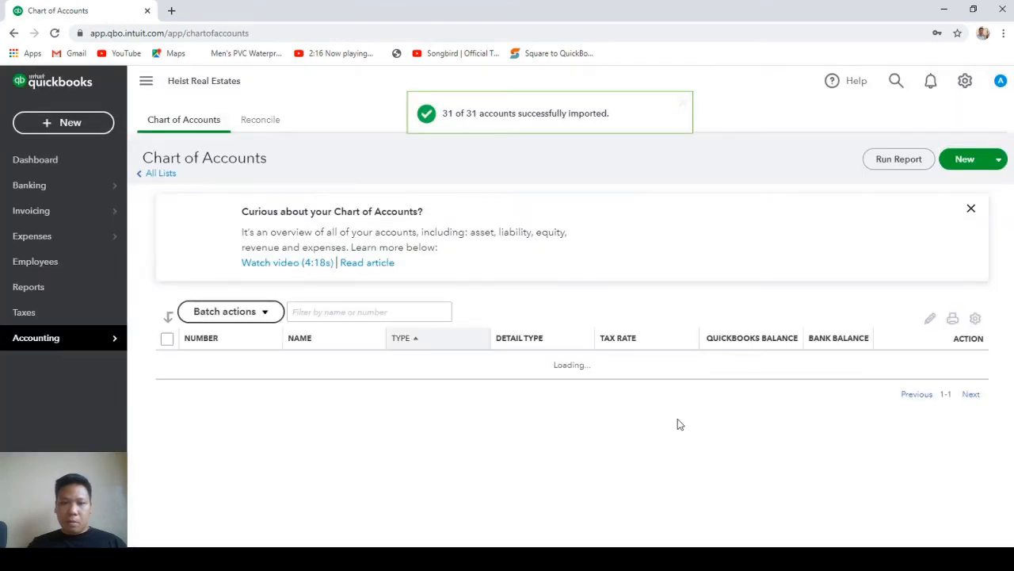
Scroll the dashboard to view the Chase, Bank of America and Wells Fargo cash accounts.
scroll(631, 422, "down", 3)
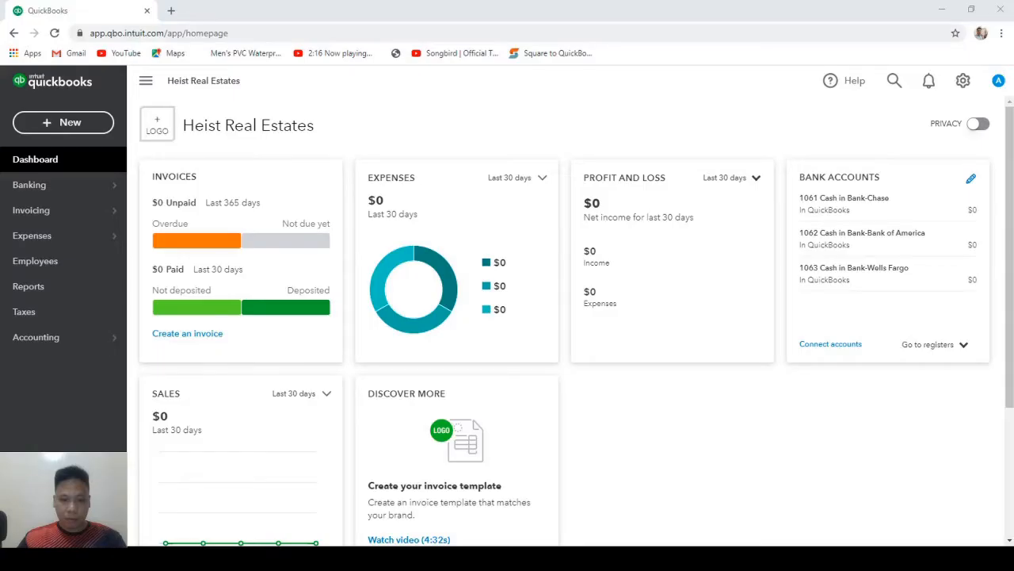
left_click(964, 83)
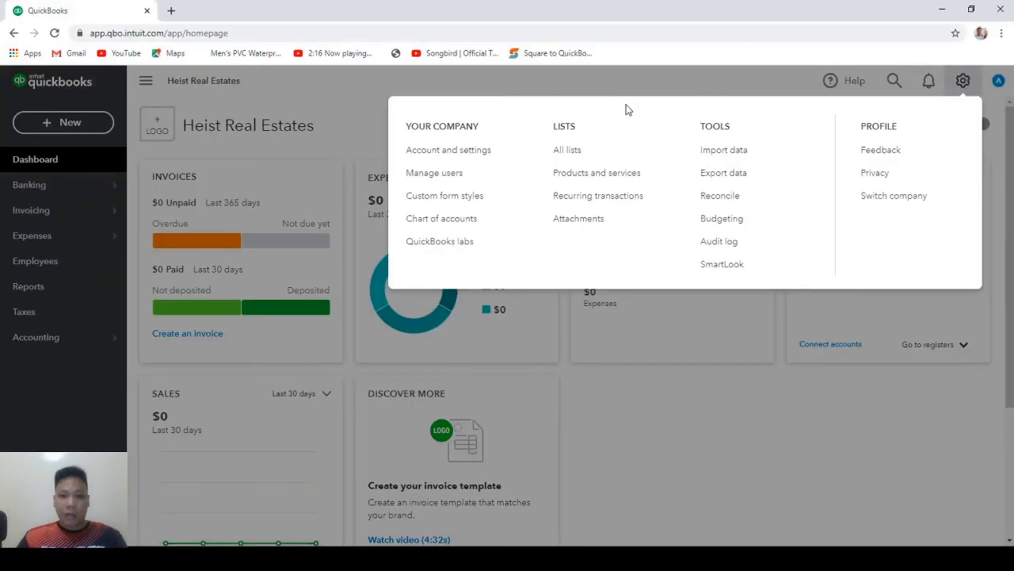
left_click(576, 155)
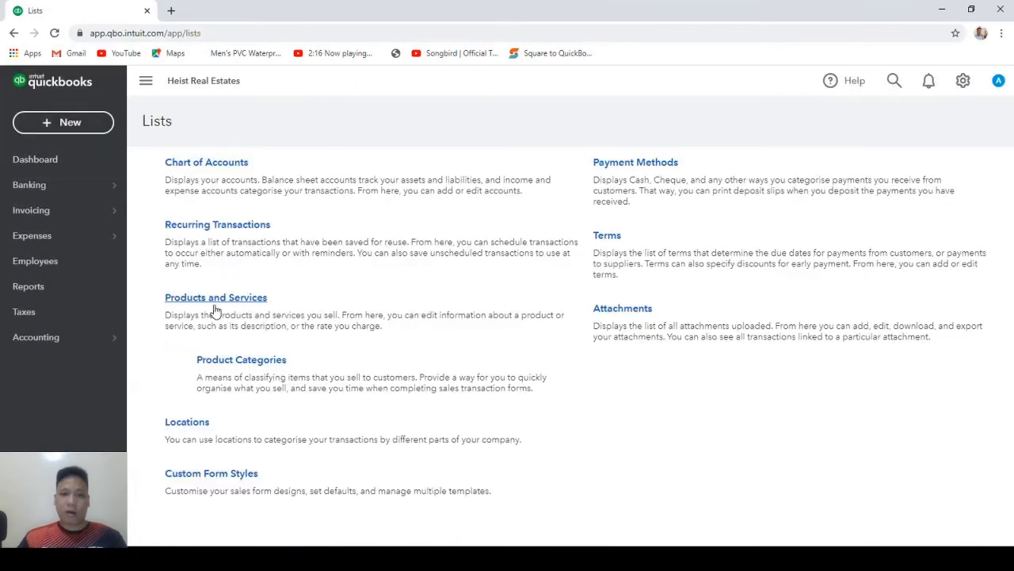
left_click(190, 425)
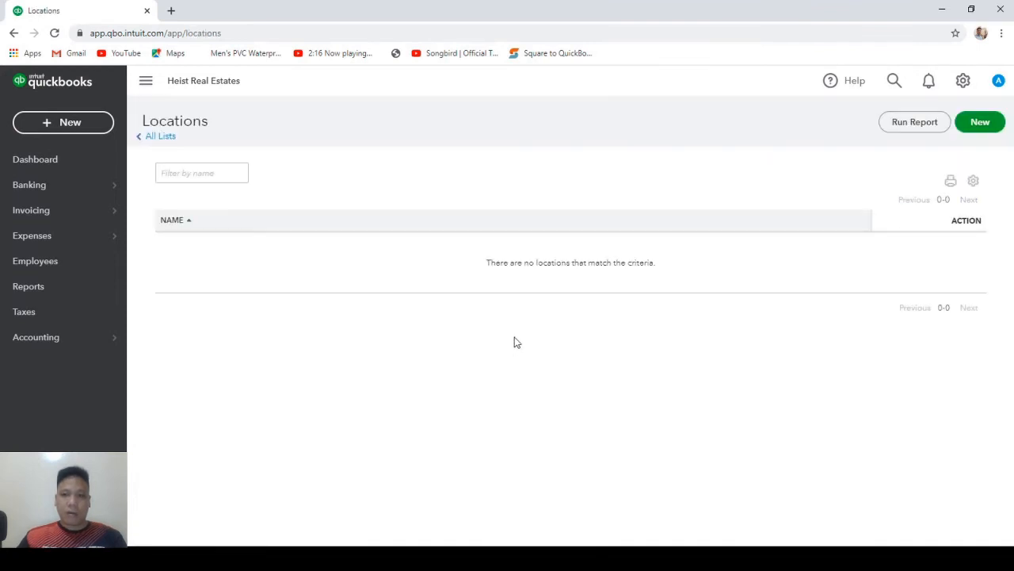
left_click(982, 124)
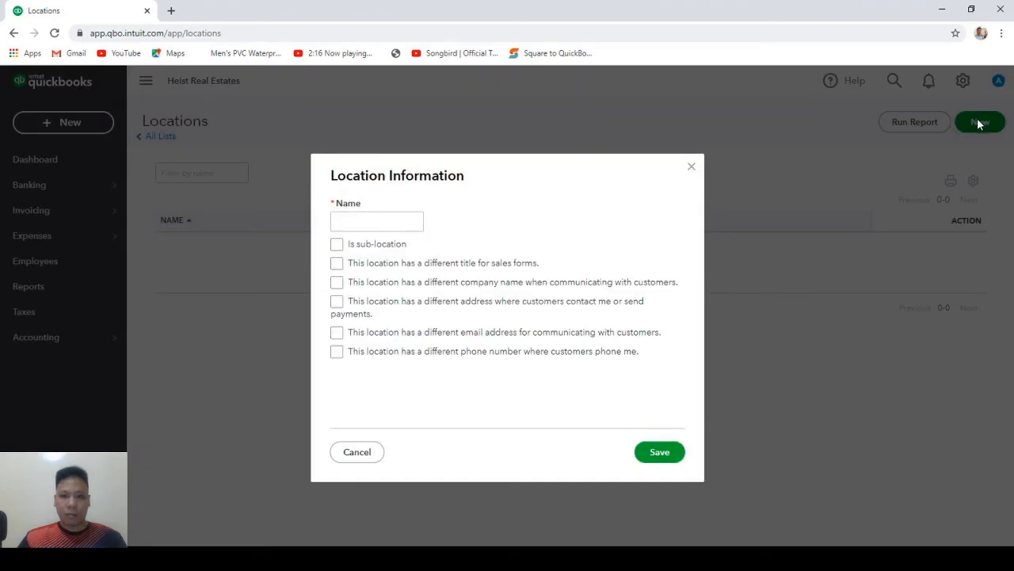
left_click(345, 224)
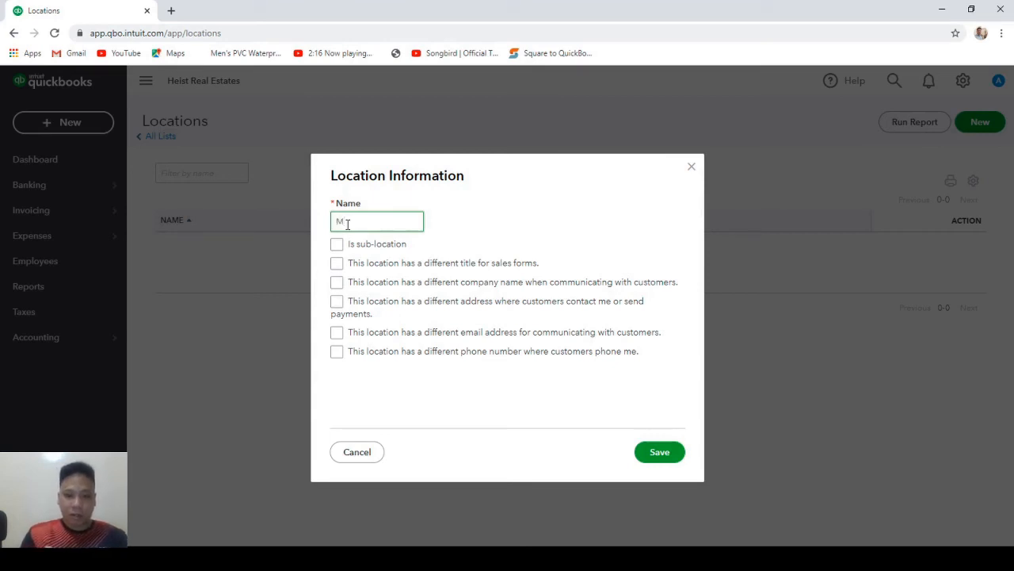
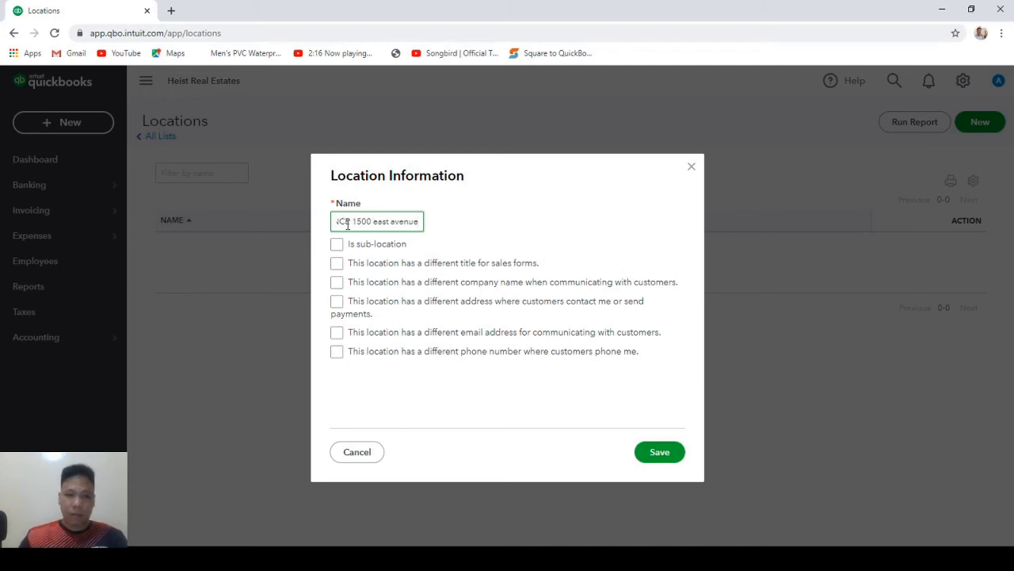
left_click(668, 453)
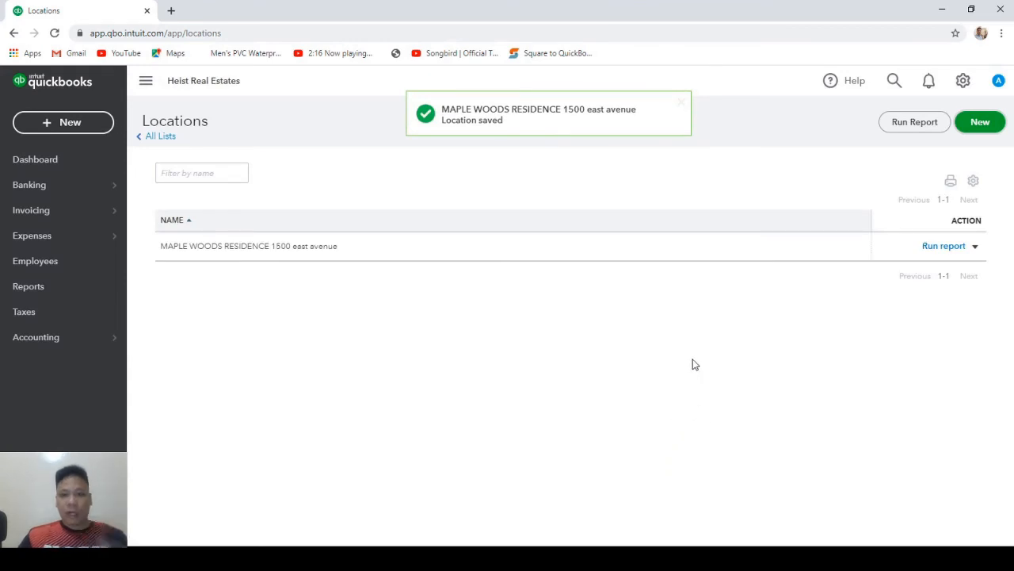
left_click(982, 123)
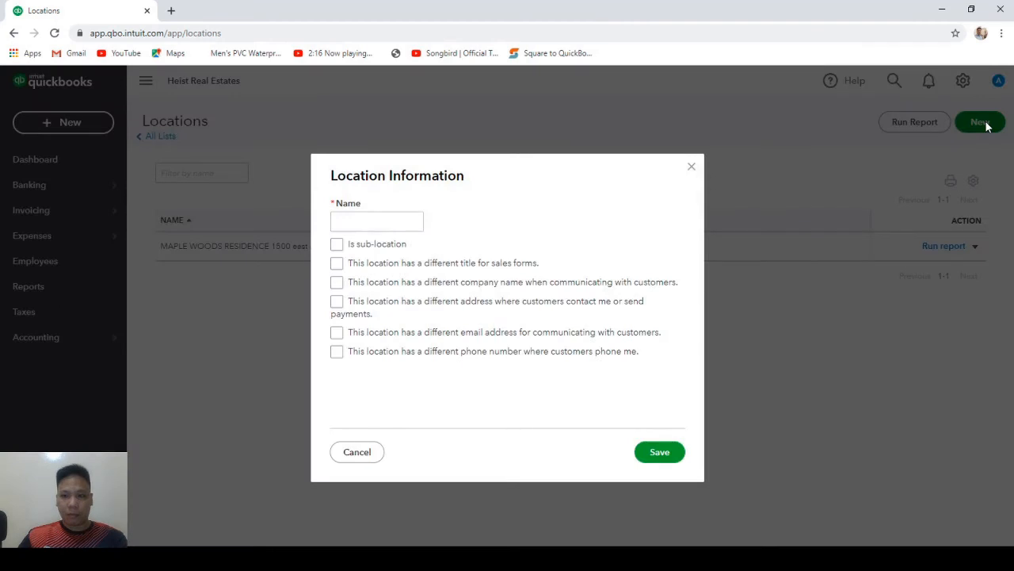
Add Unit A-1 and Unit A-2 as sub-locations of MAPLE WOODS RESIDENCE.
left_click(375, 222)
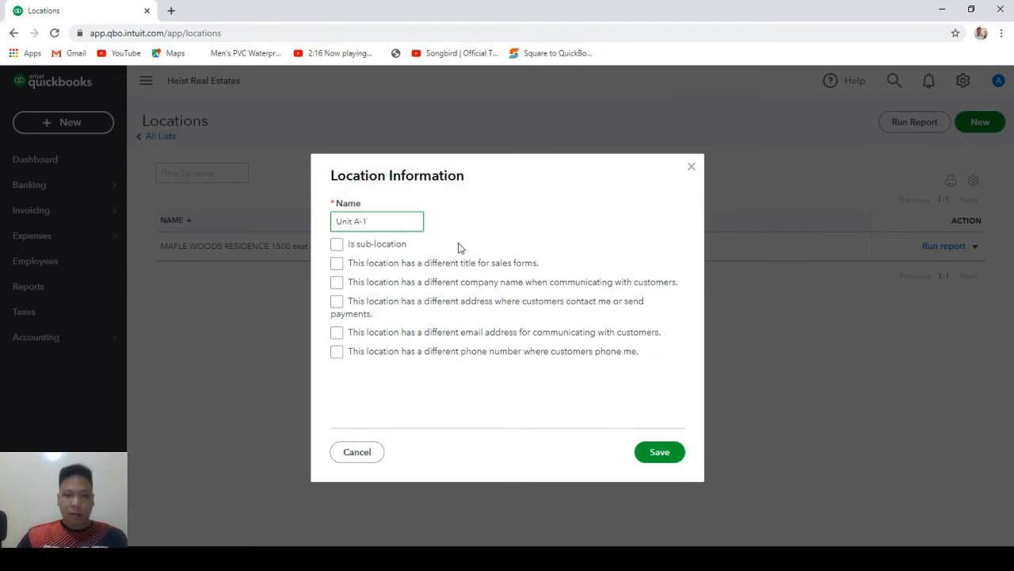
left_click(337, 246)
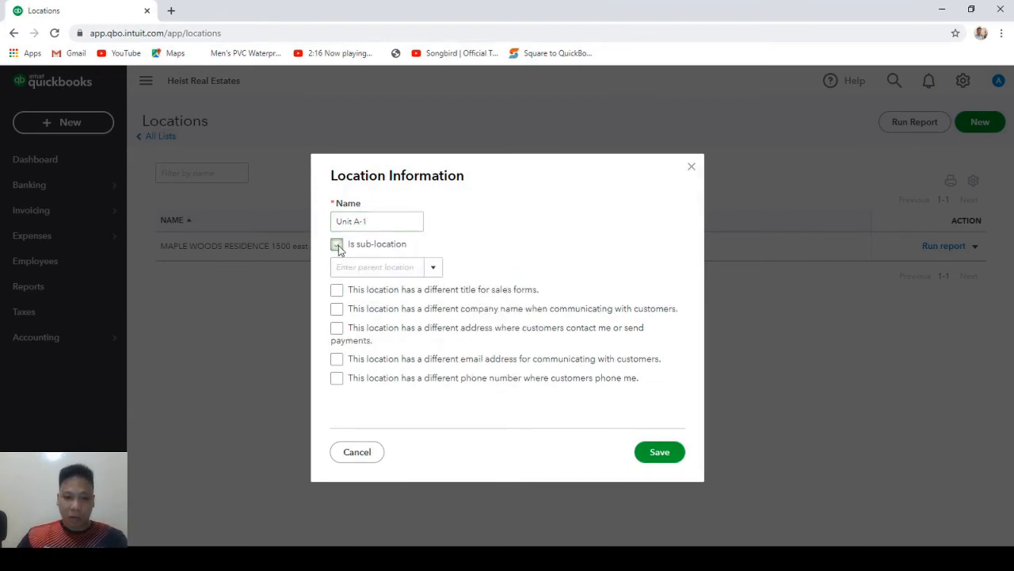
left_click(431, 270)
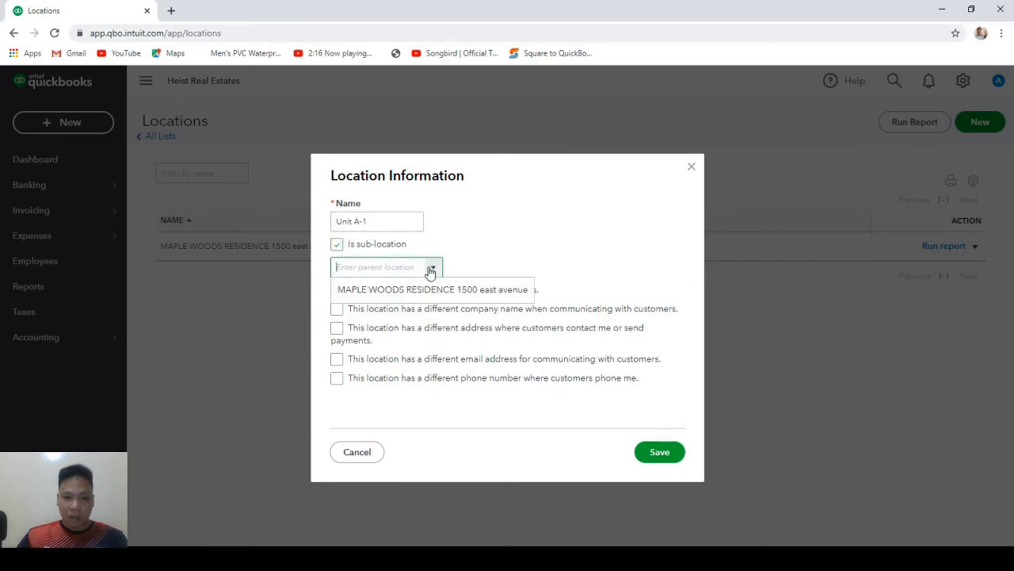
left_click(400, 293)
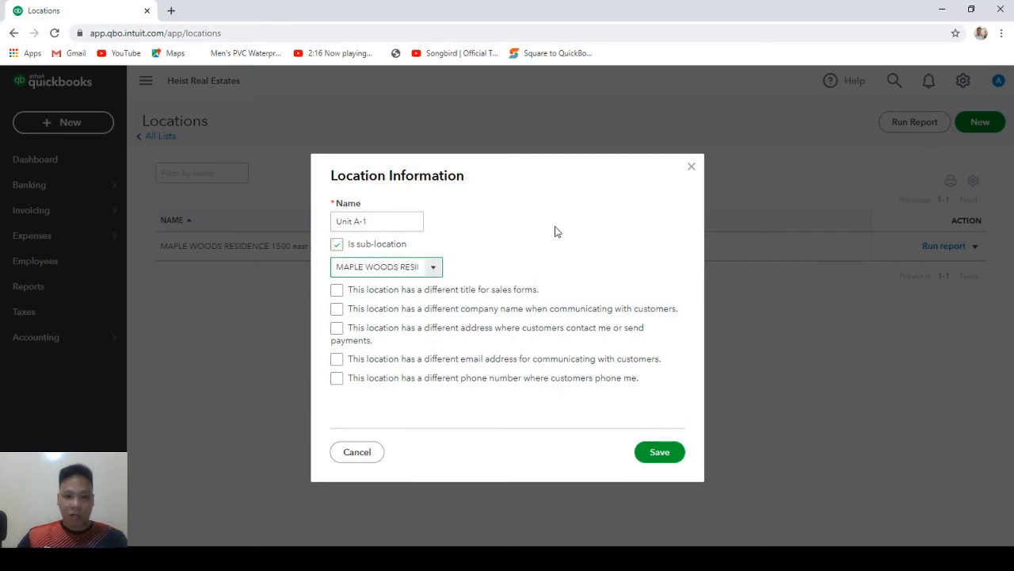
left_click(657, 457)
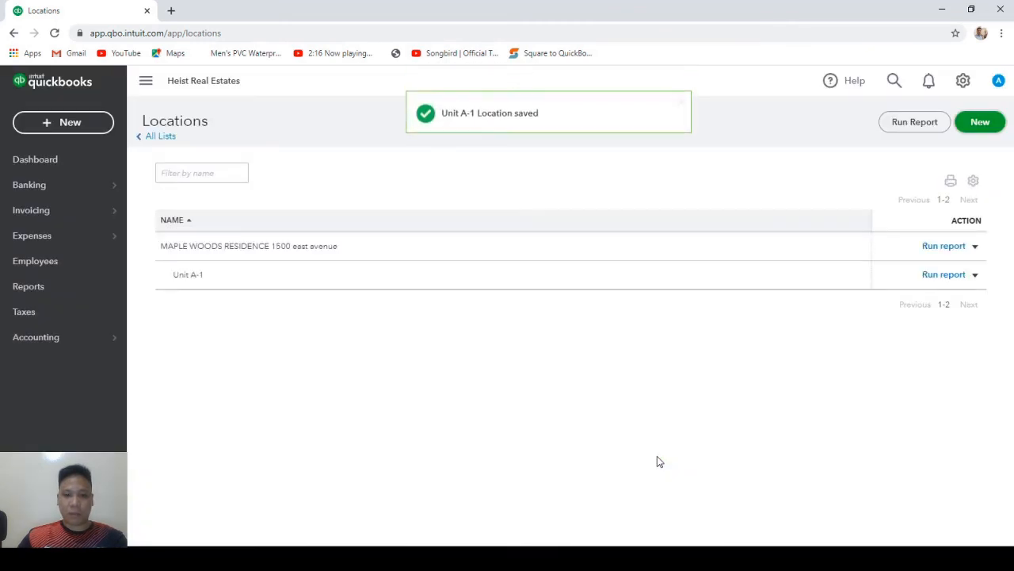
left_click(980, 123)
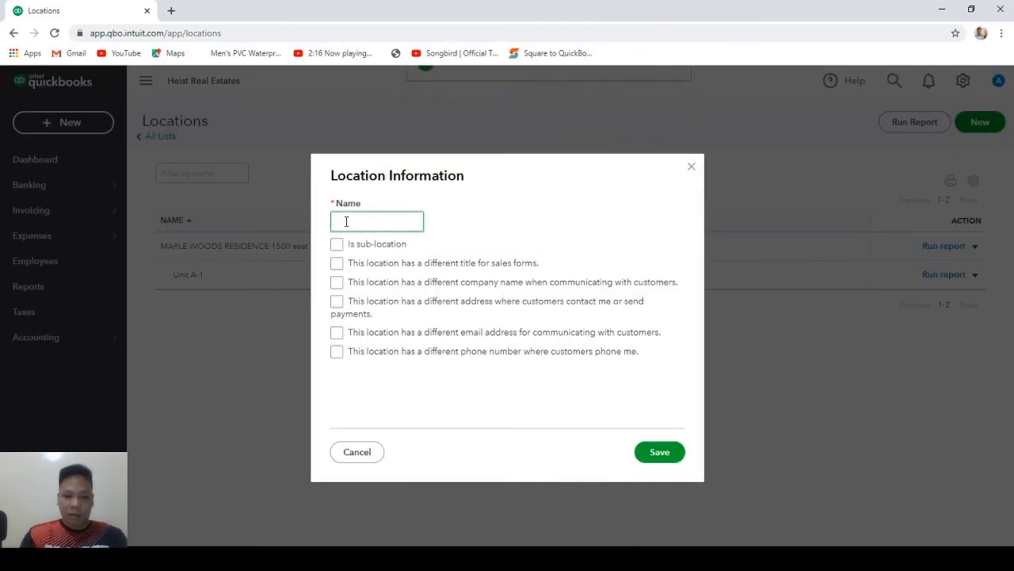
type("Unit A-2")
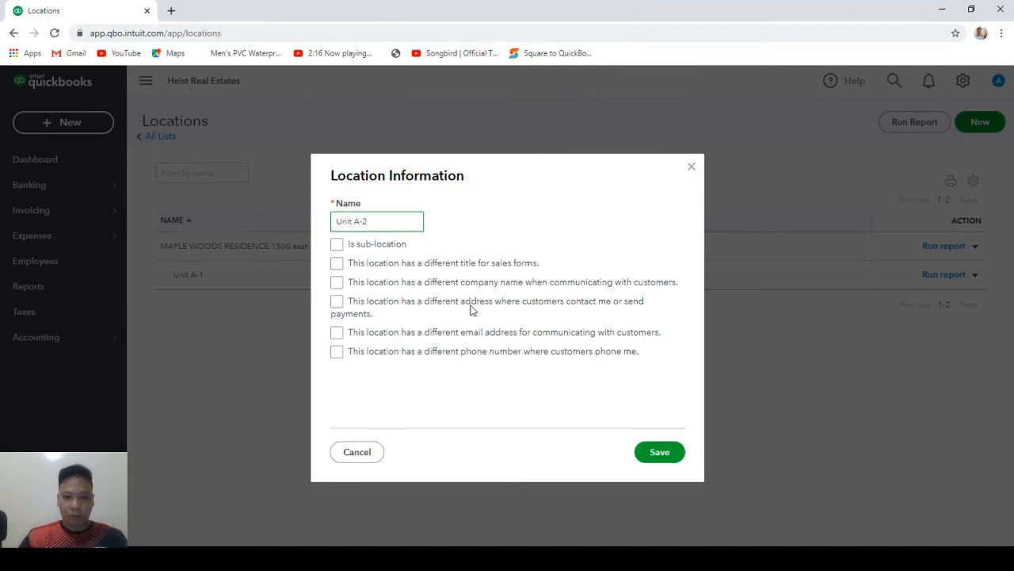
left_click(336, 247)
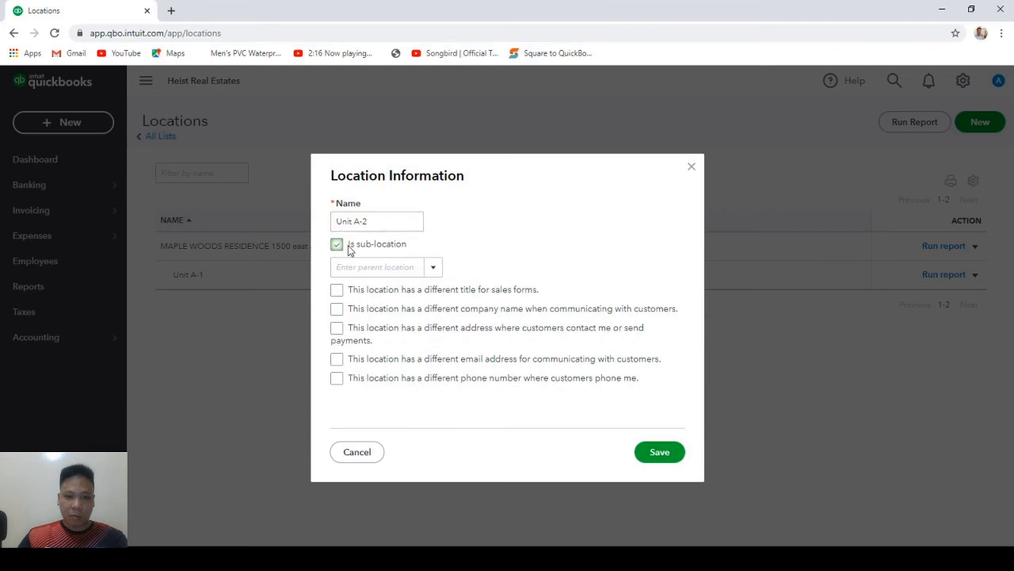
left_click(432, 267)
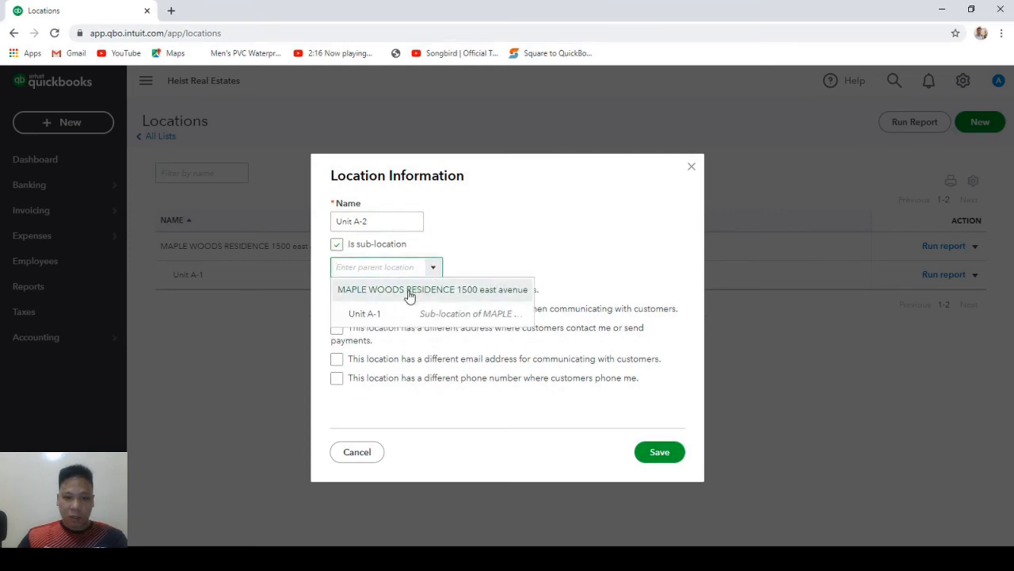
left_click(410, 291)
left_click(655, 456)
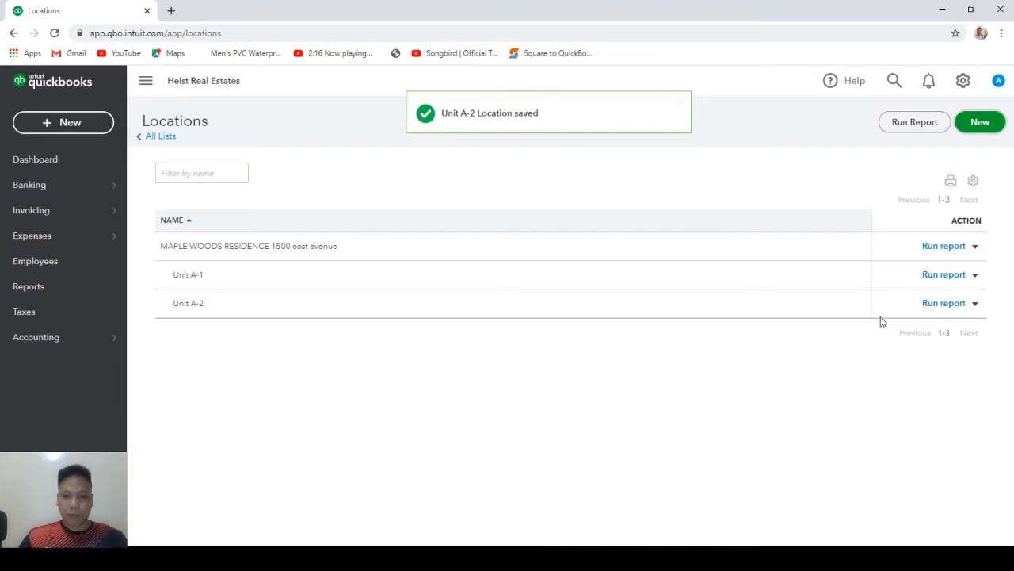
Add Unit A-3 and Unit A-4 as sub-locations of MAPLE WOODS RESIDENCE.
left_click(980, 122)
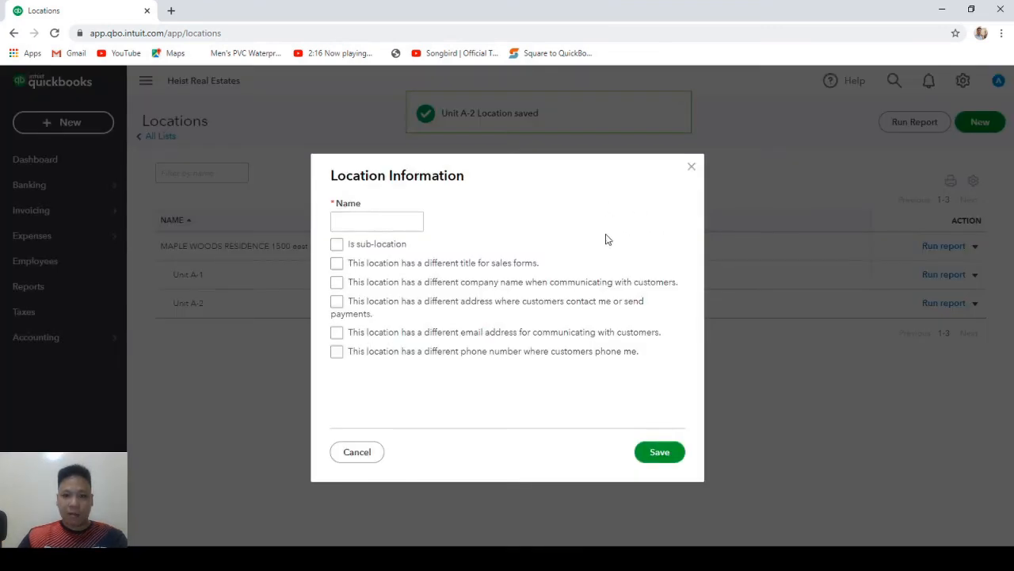
left_click(380, 222)
type("Uni")
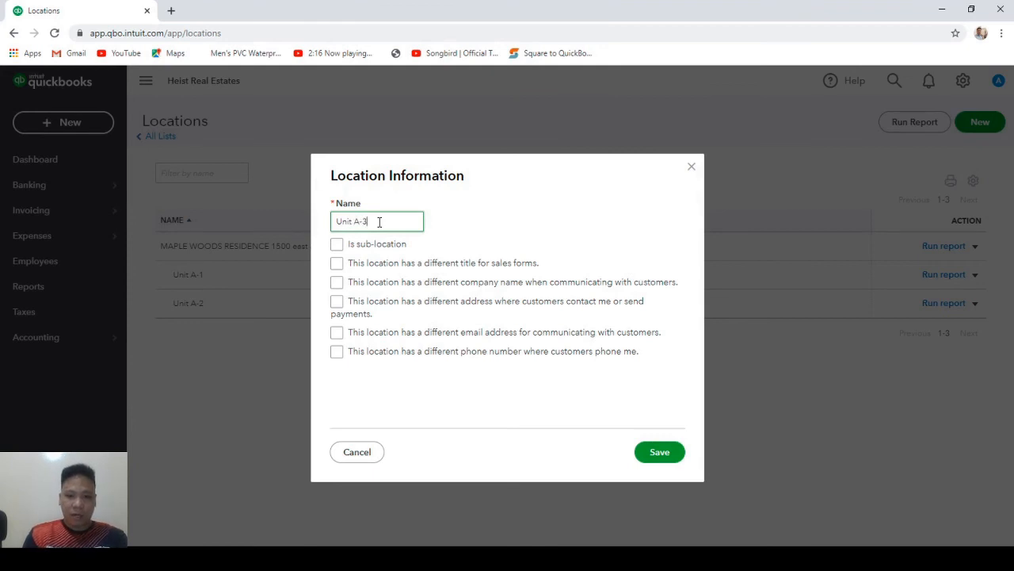
type("t A-3")
left_click(338, 245)
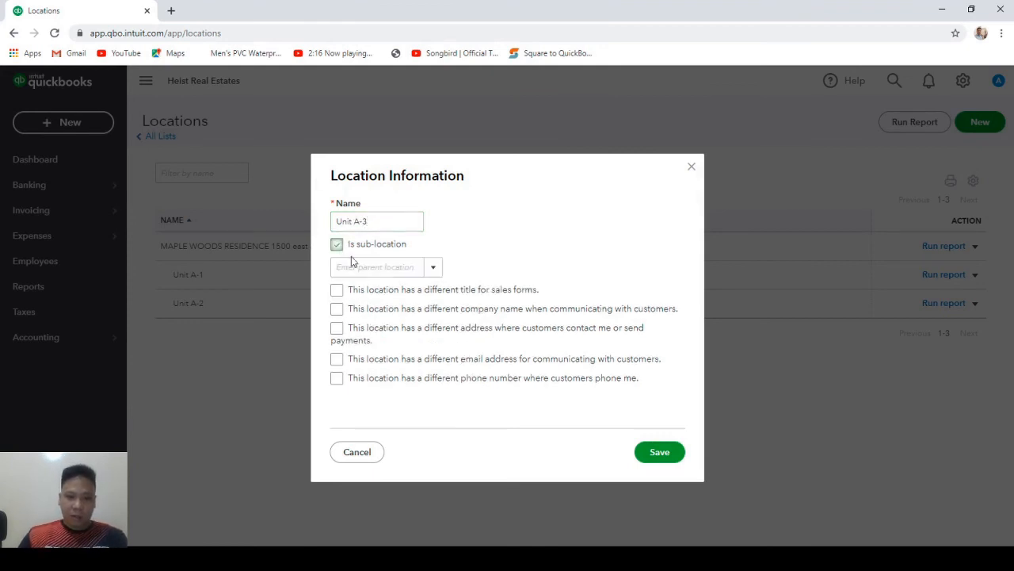
left_click(434, 268)
left_click(386, 293)
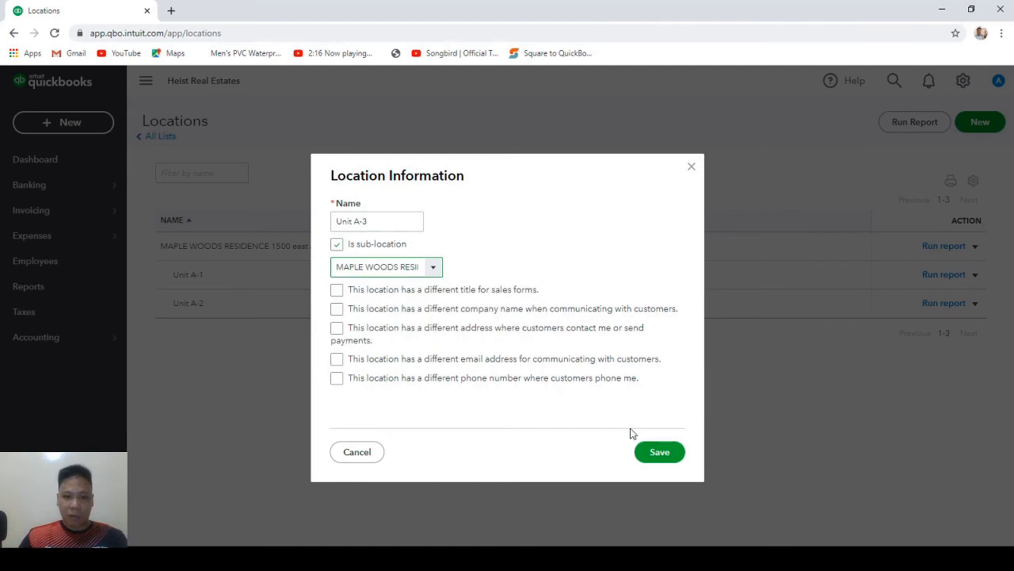
left_click(657, 454)
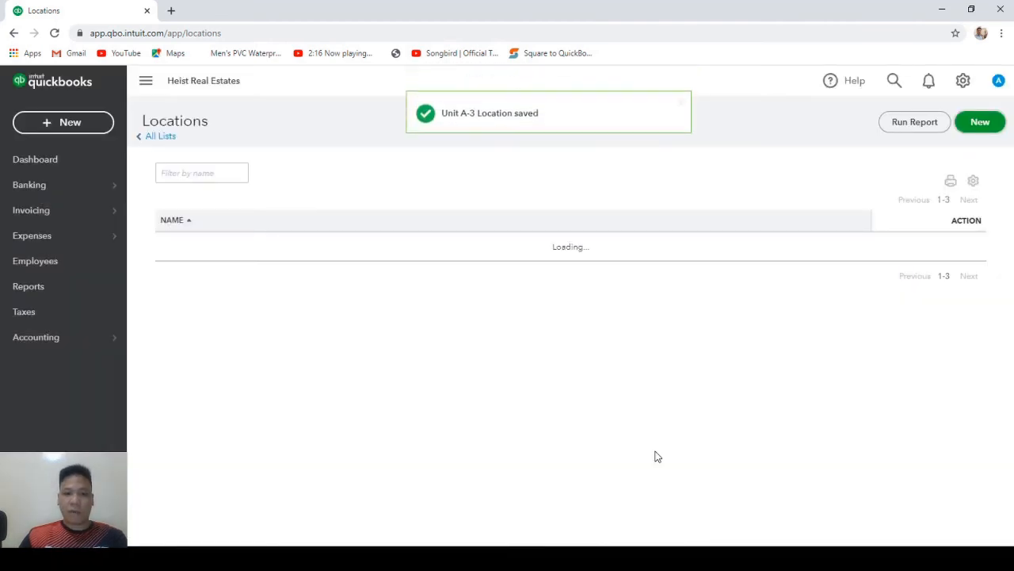
left_click(982, 123)
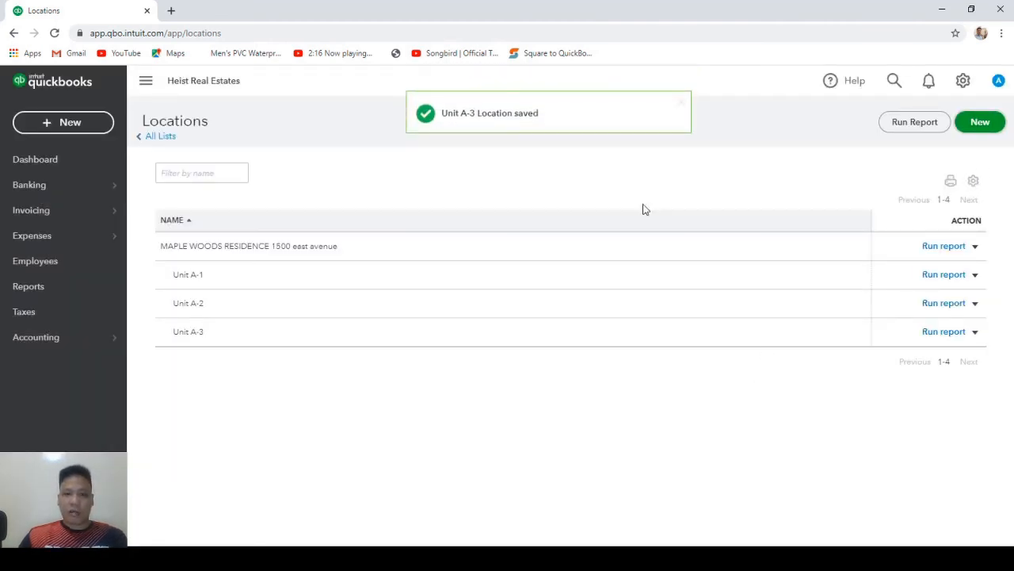
type("Un")
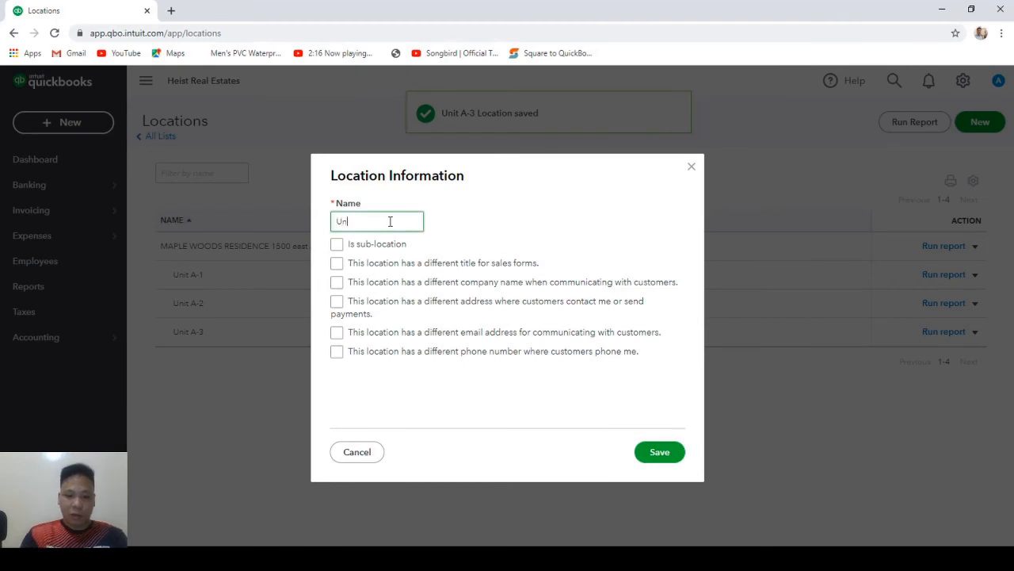
type("it A-4")
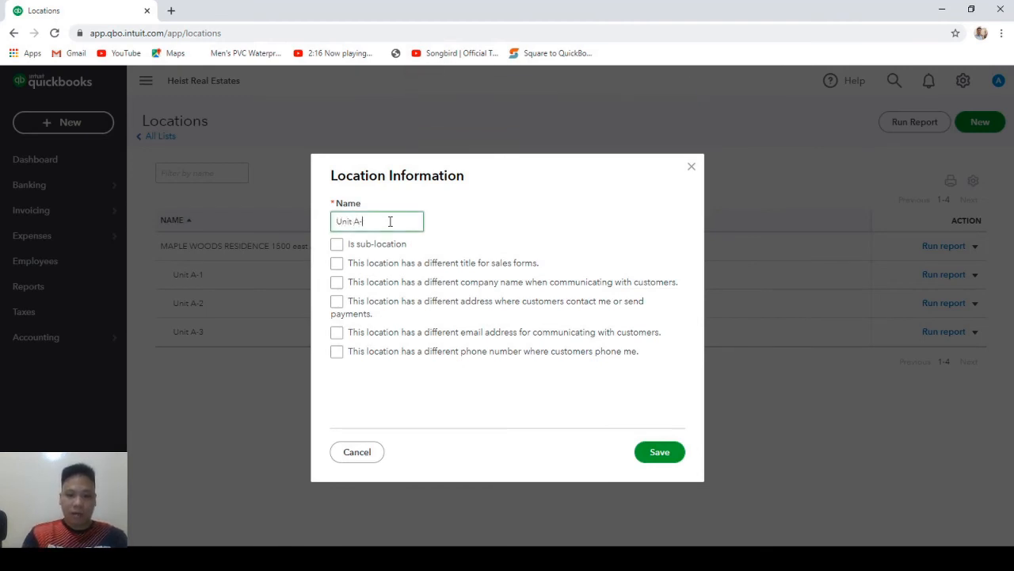
left_click(337, 245)
left_click(429, 271)
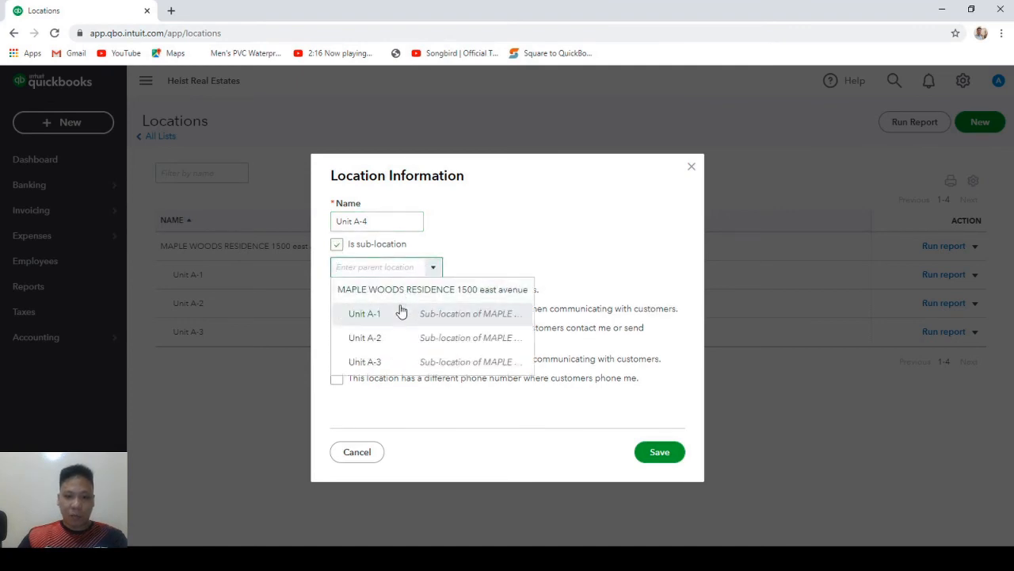
left_click(409, 295)
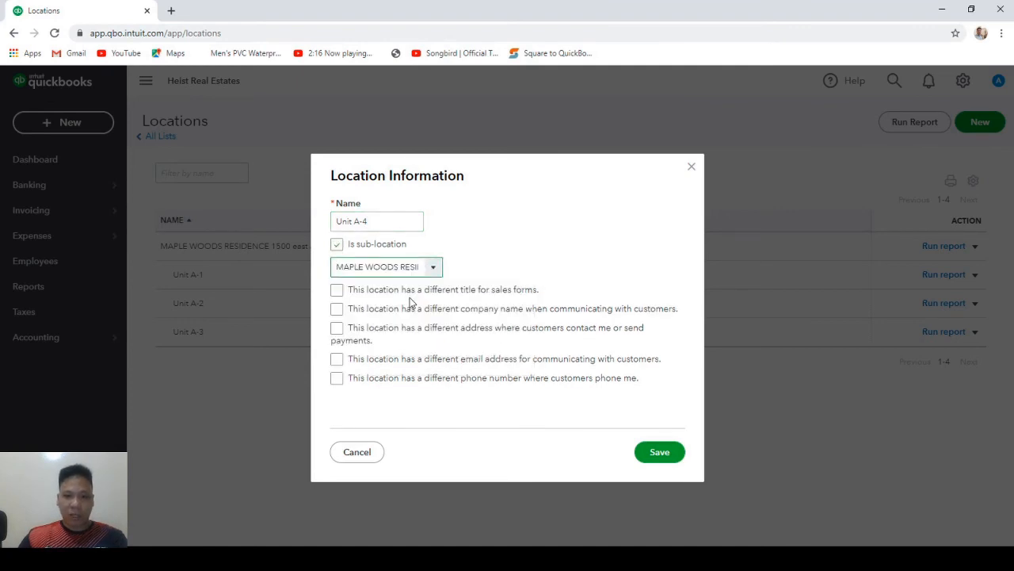
left_click(654, 453)
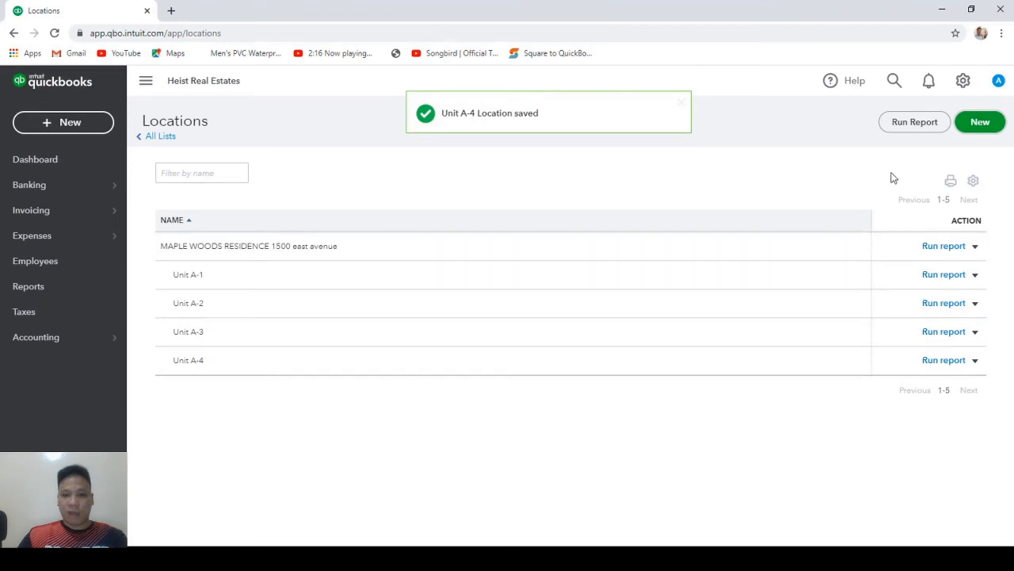
Add Unit A-5 as a sub-location of MAPLE WOODS RESIDENCE.
left_click(981, 122)
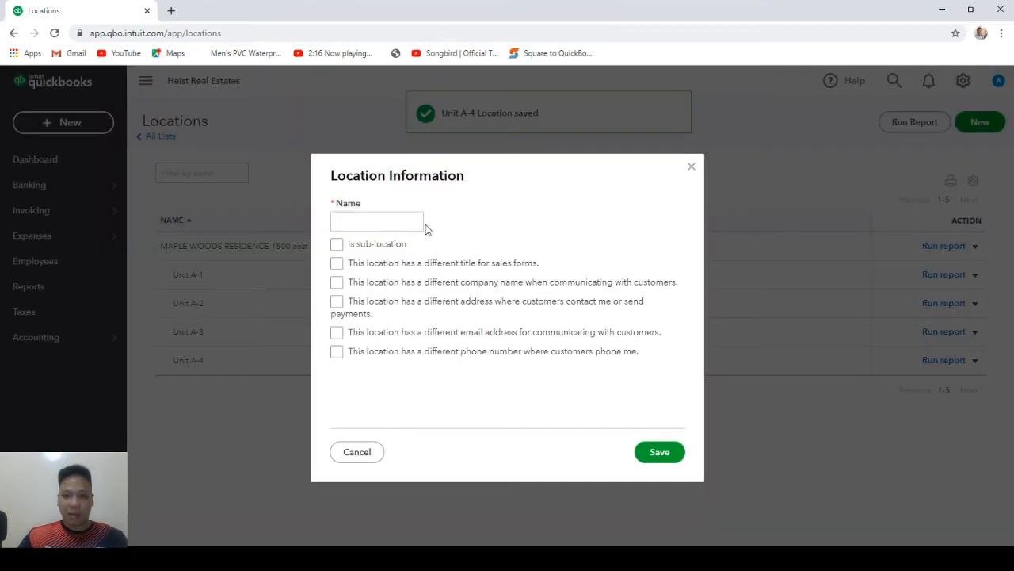
left_click(390, 222)
type("Unit A-5")
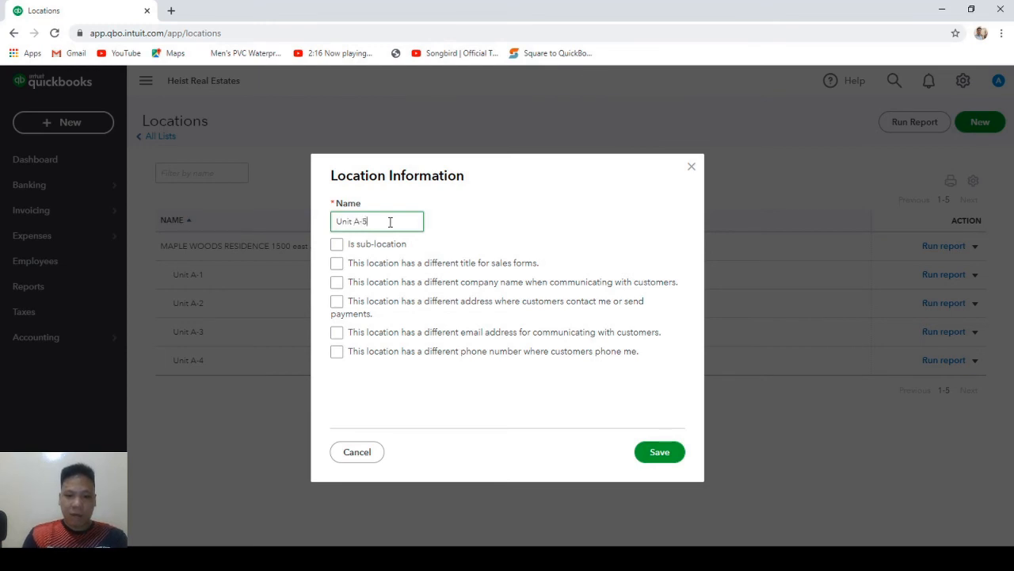
left_click(337, 244)
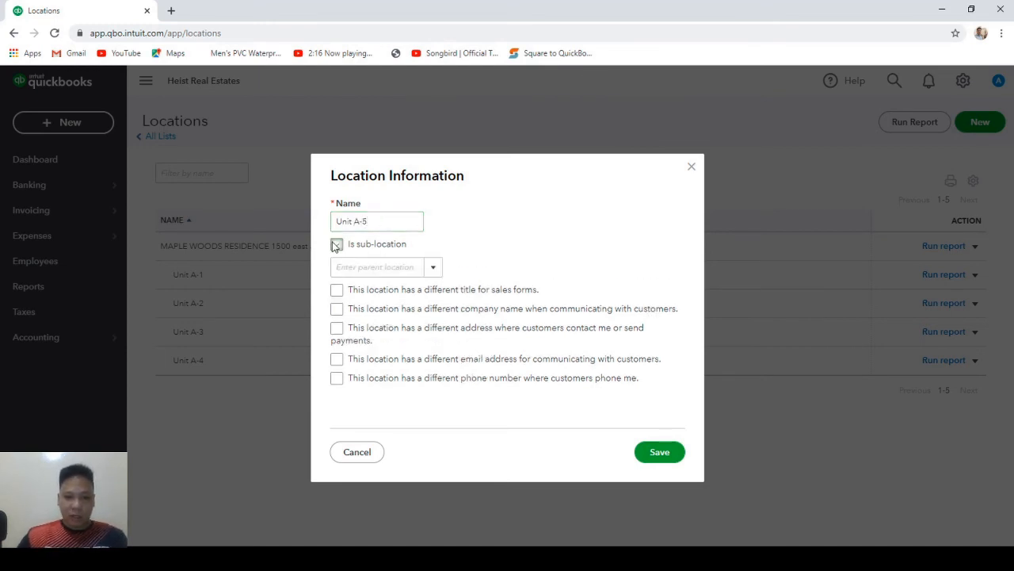
left_click(432, 269)
left_click(398, 290)
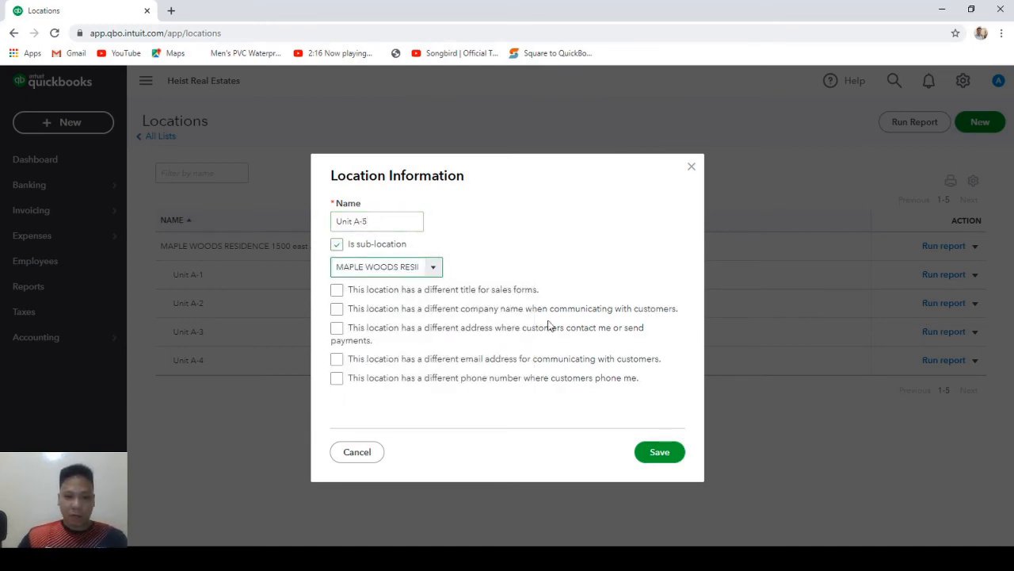
left_click(657, 453)
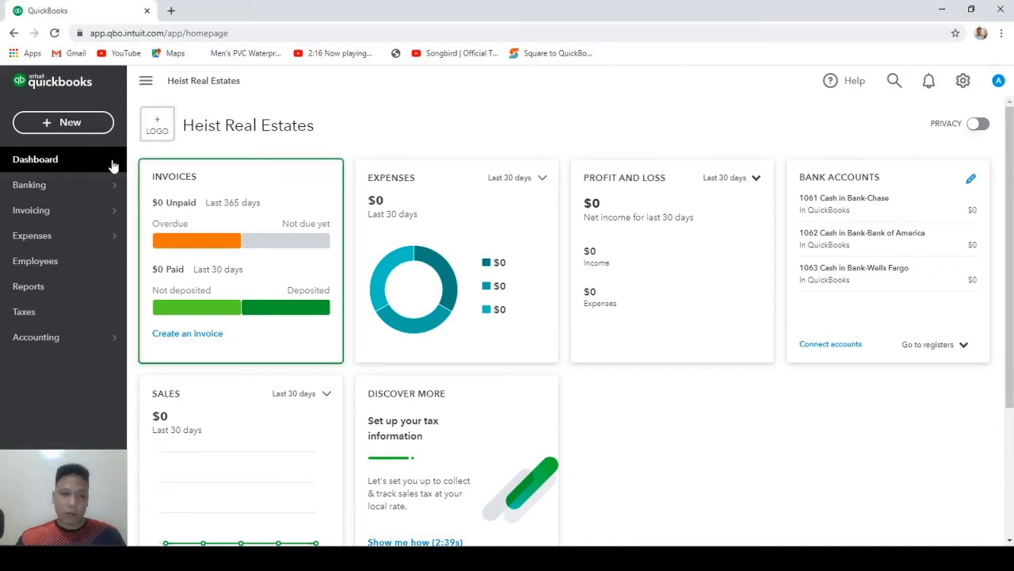
Create a new customer in the Customers list, entering the customer's first name, and save.
mouse_move(57, 209)
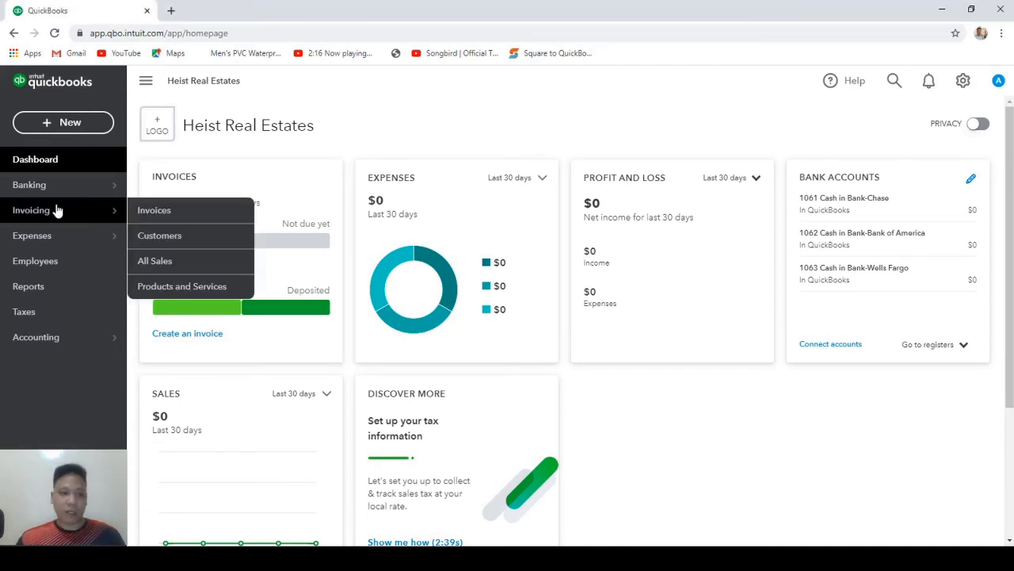
left_click(168, 240)
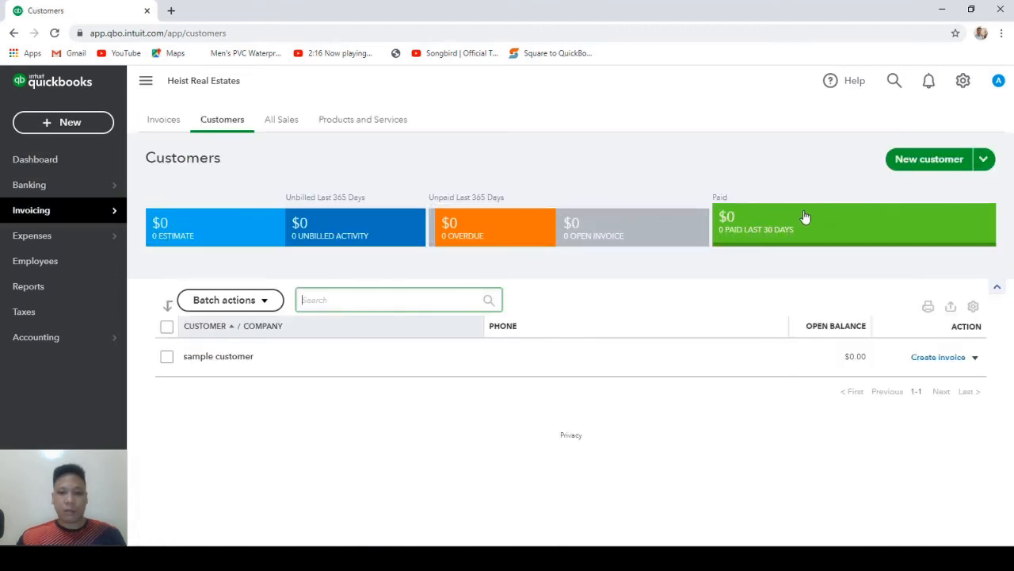
left_click(929, 159)
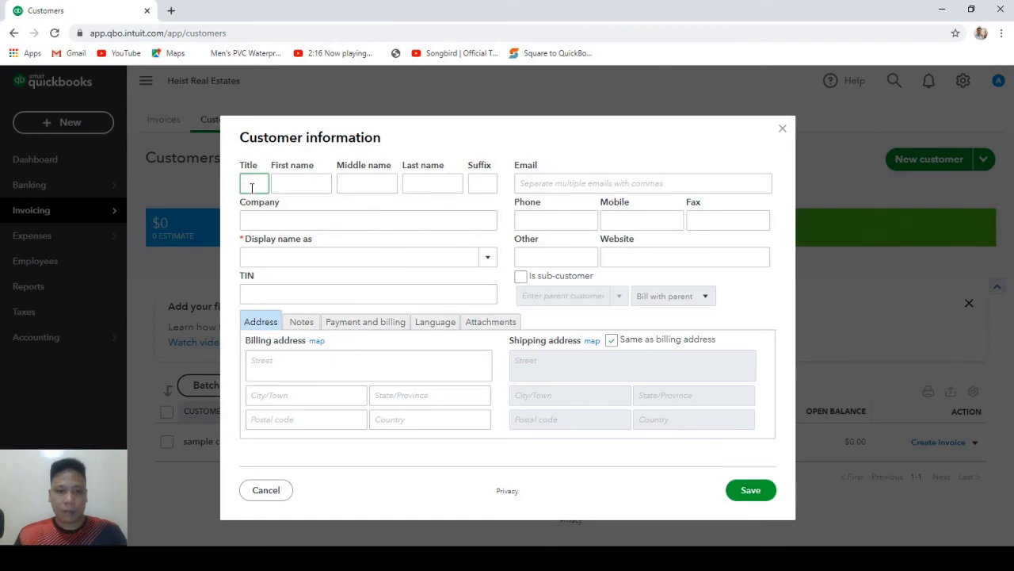
left_click(306, 183)
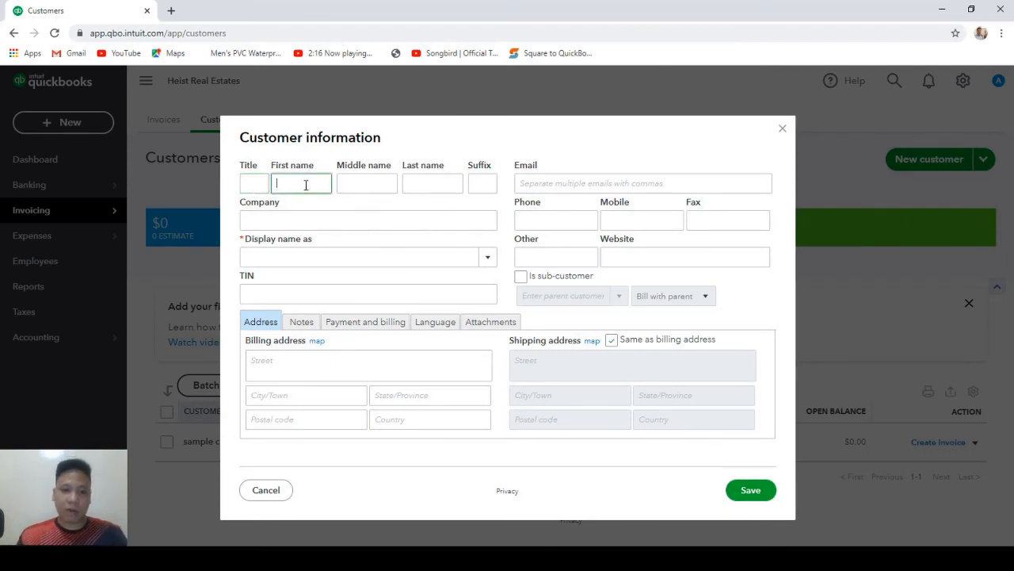
type("Richard")
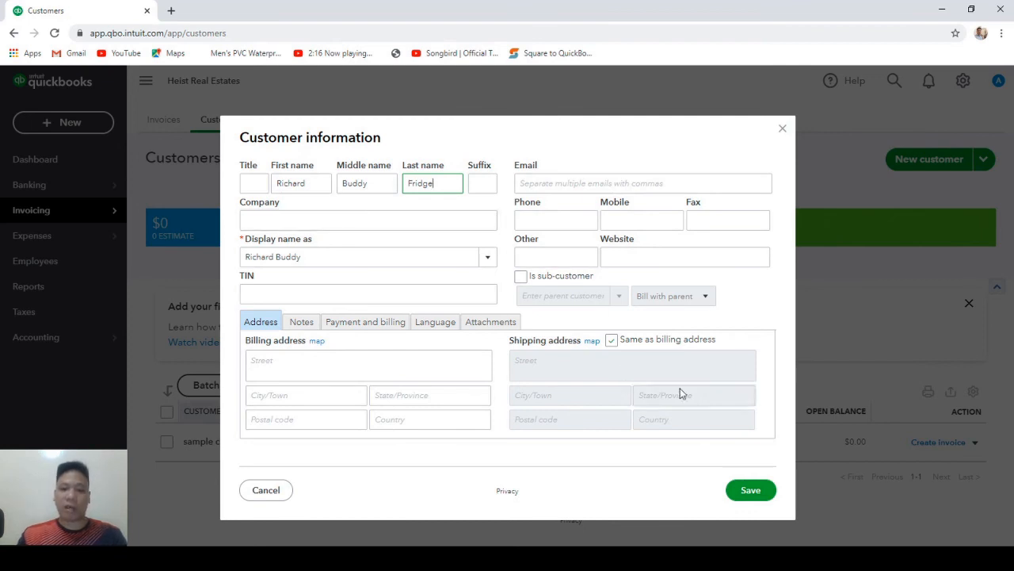
left_click(752, 492)
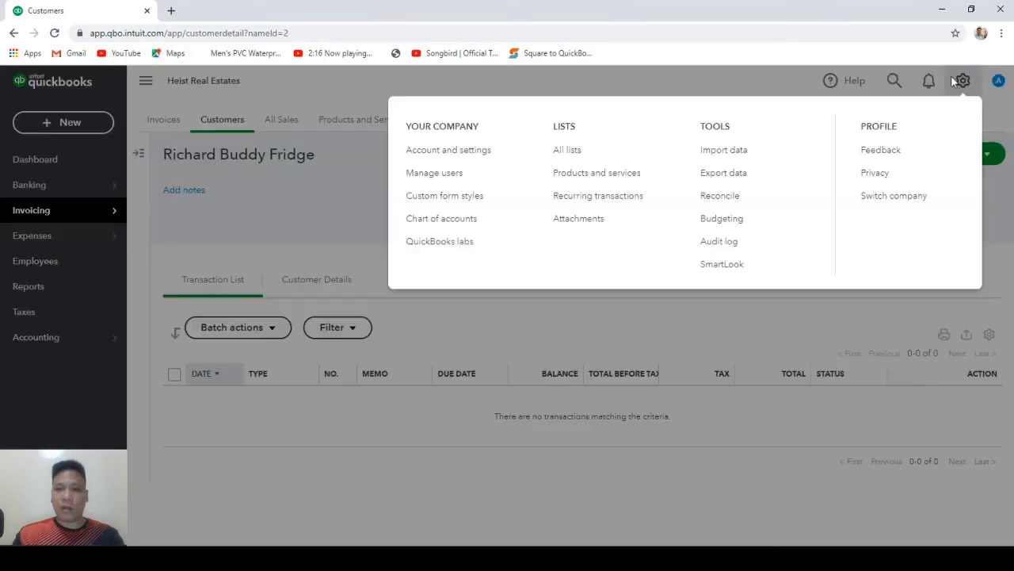
Create a new recurring transaction of type Invoice from the Recurring transactions list.
left_click(961, 80)
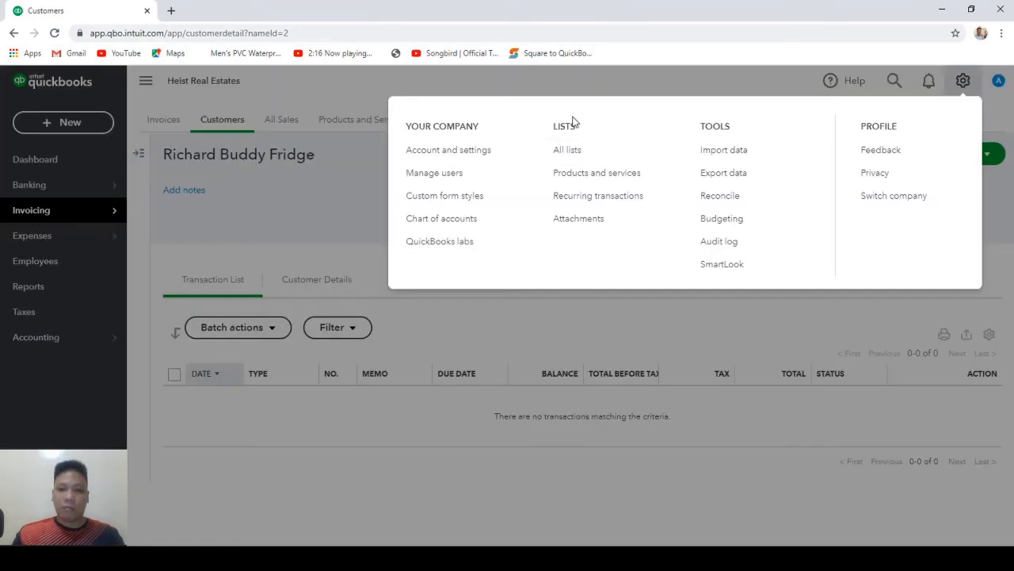
left_click(573, 198)
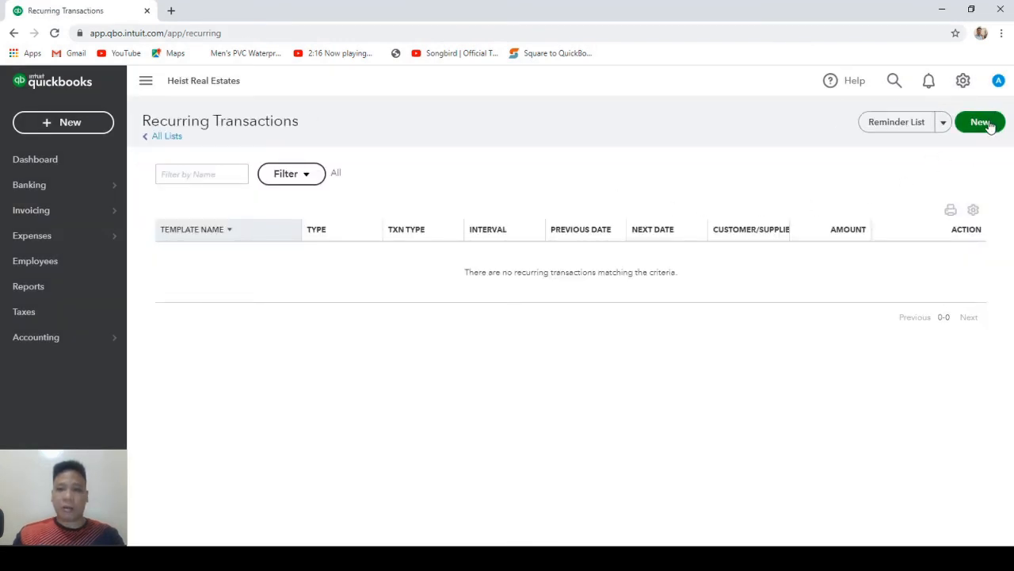
left_click(980, 122)
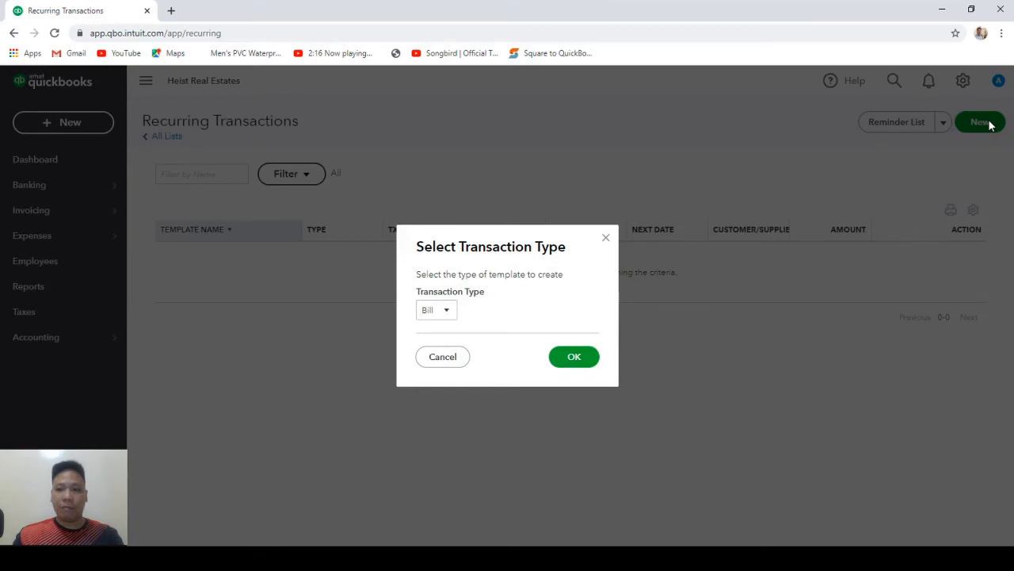
left_click(445, 316)
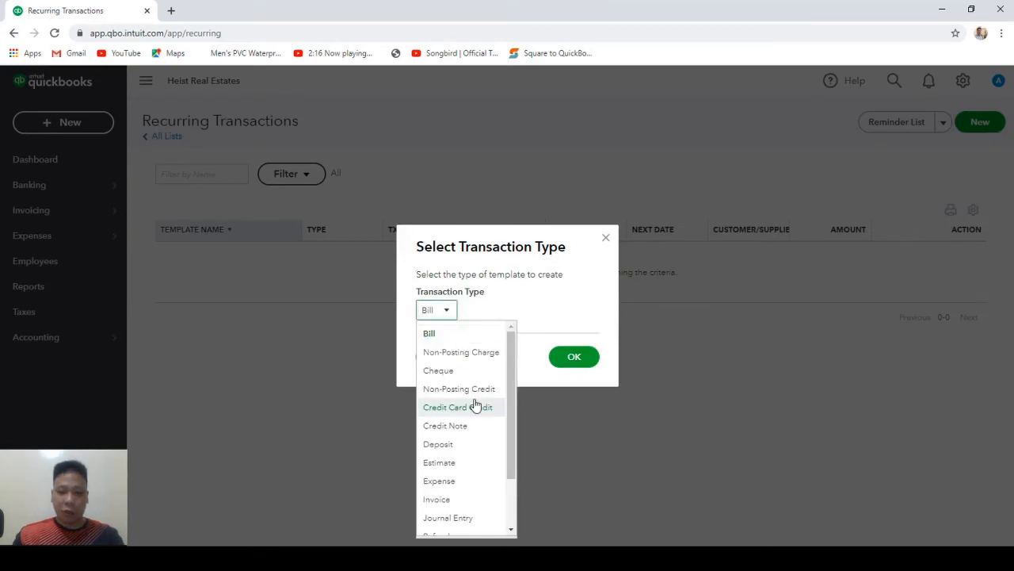
scroll(461, 429, "down", 1)
left_click(448, 431)
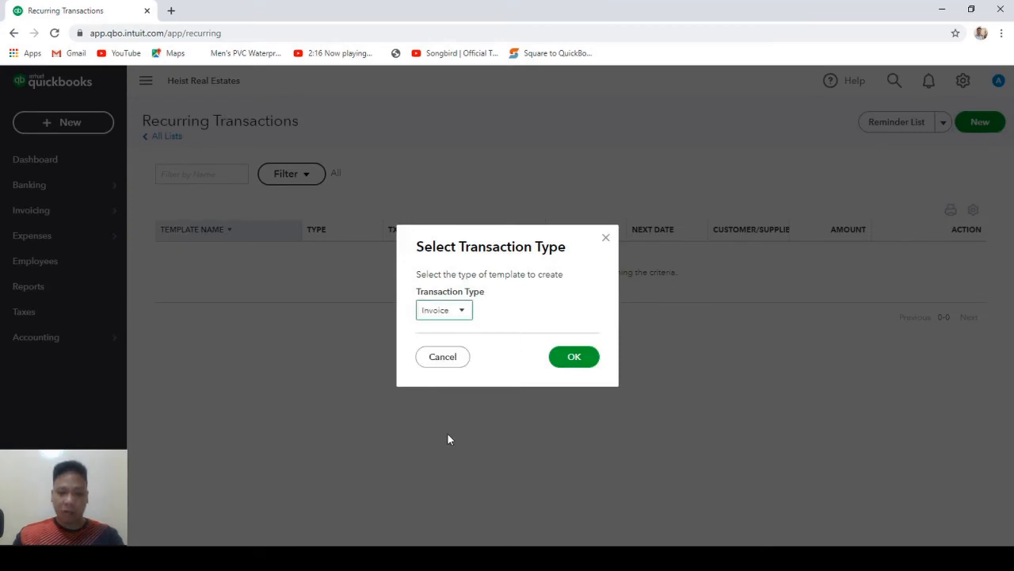
left_click(571, 356)
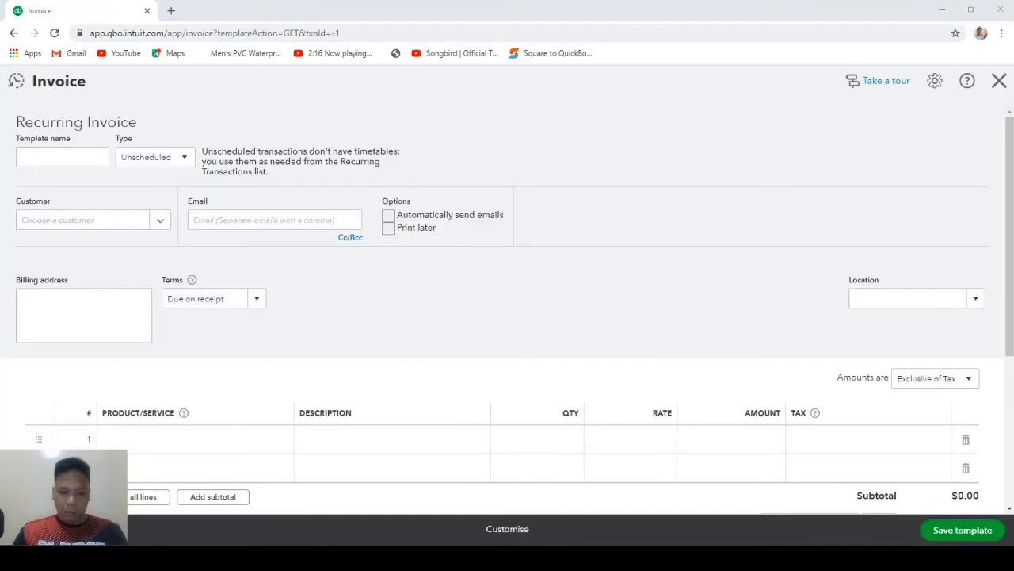
Name the template Monthly Rent, make it Scheduled, and select the customer with their e-mail.
left_click(38, 160)
type("Mo")
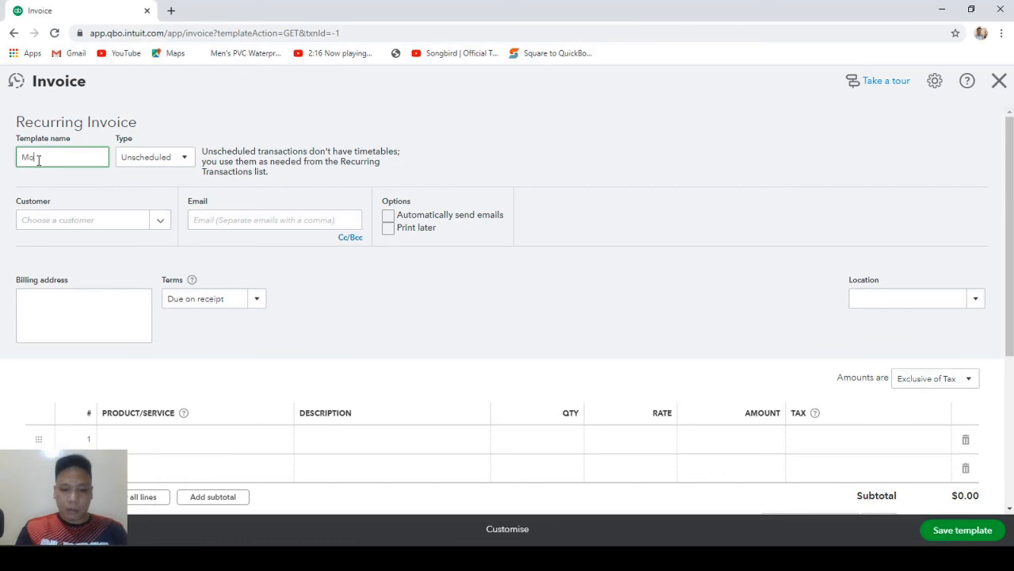
type("nthly Rent")
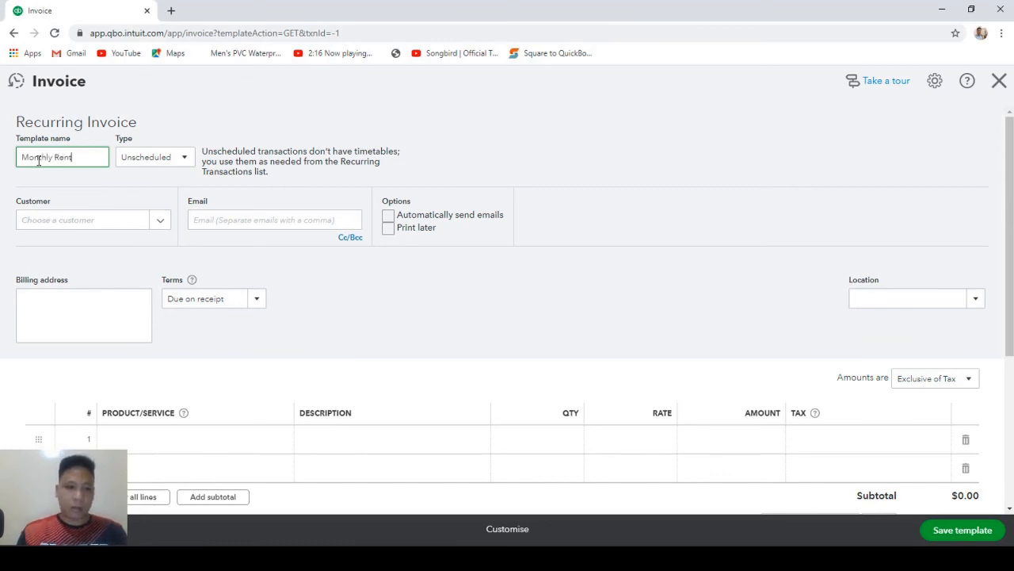
left_click(186, 159)
left_click(151, 182)
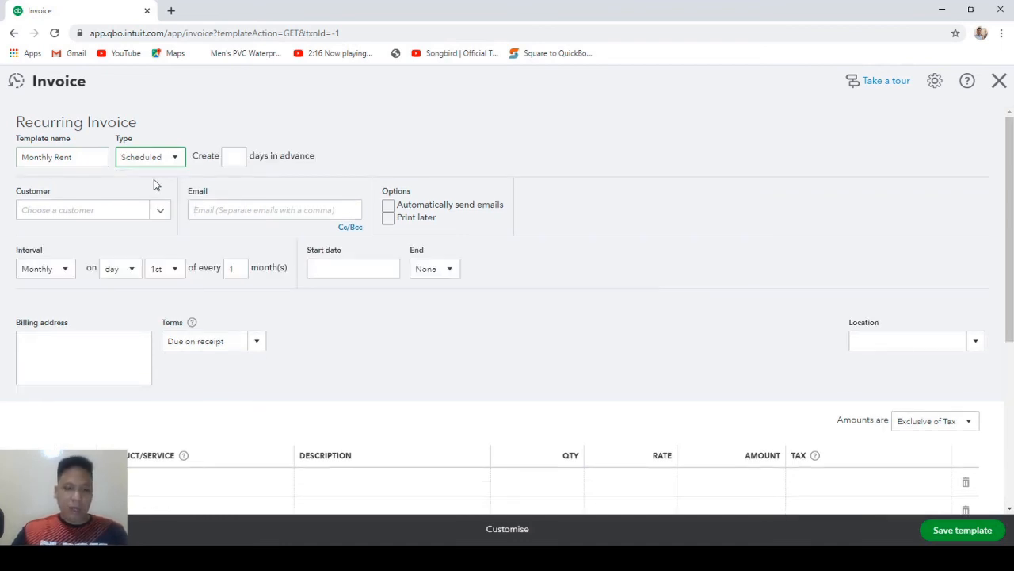
left_click(236, 156)
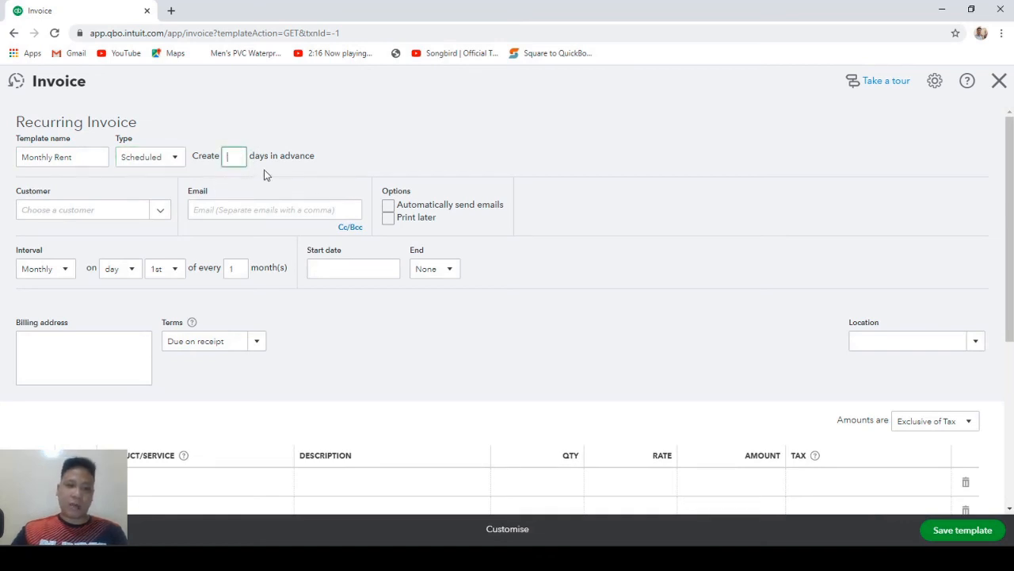
left_click(161, 212)
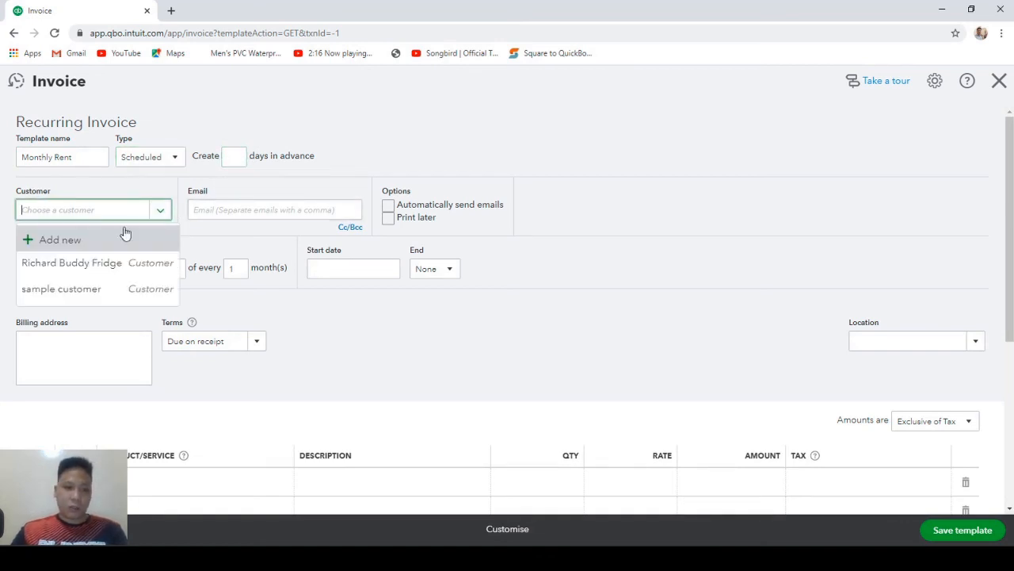
left_click(88, 270)
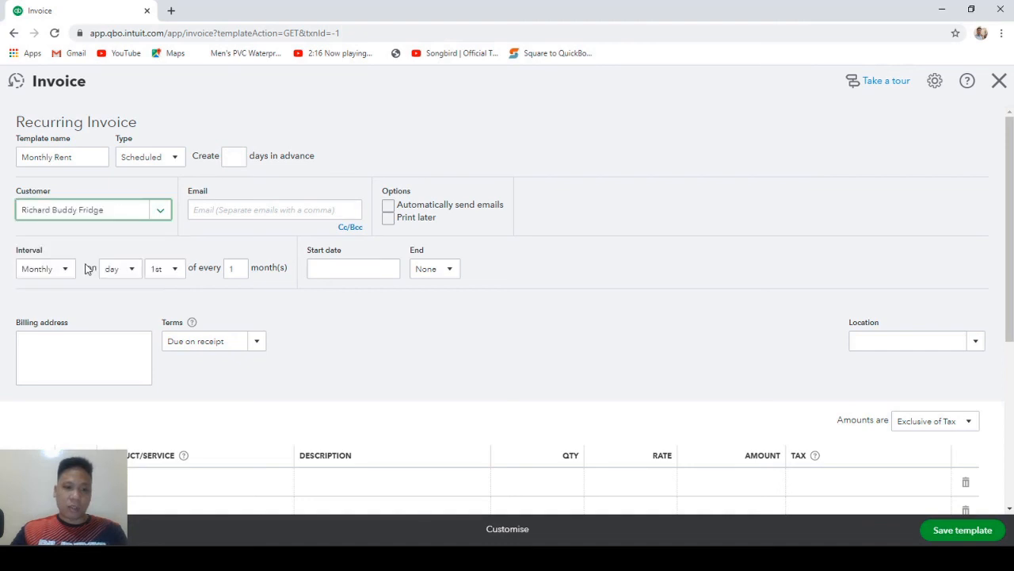
left_click(225, 214)
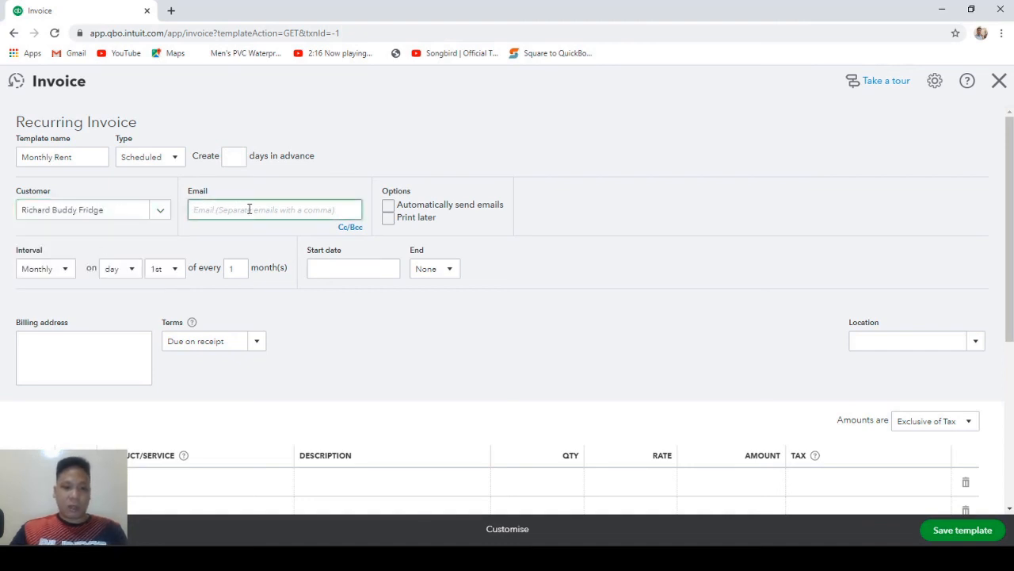
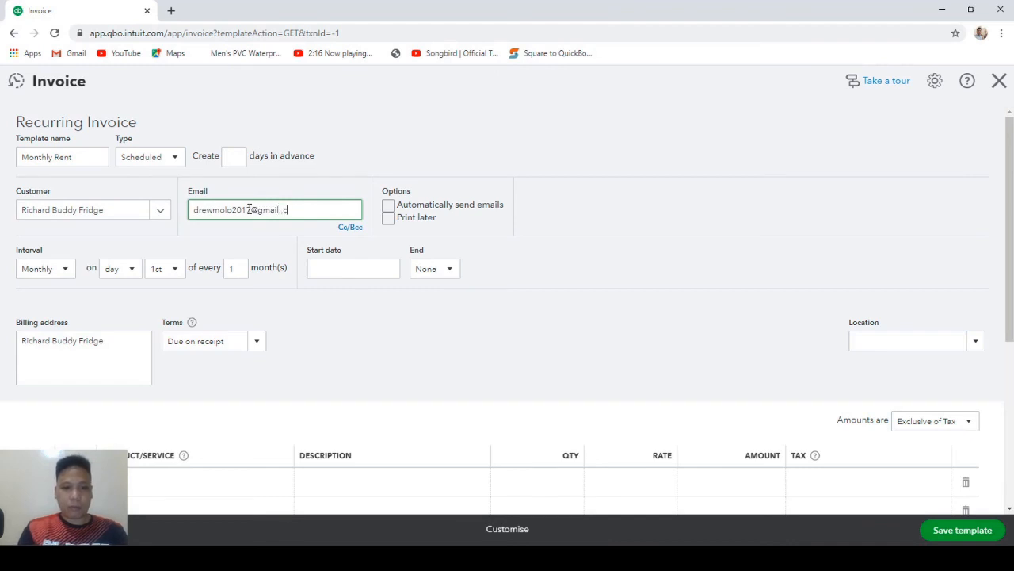
left_click(356, 184)
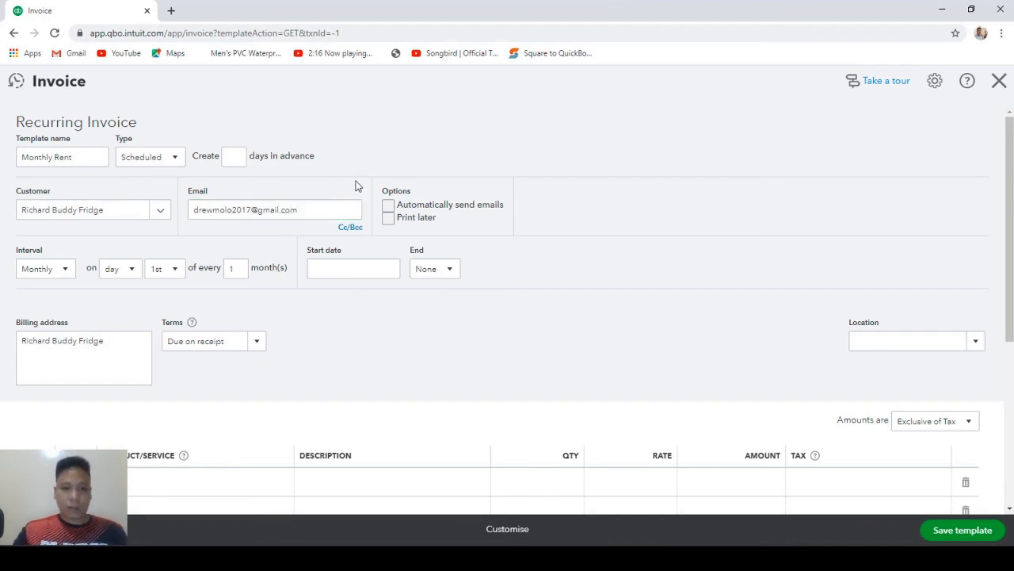
Set the schedule to repeat monthly on the 15th, starting 03/01/2021.
left_click(71, 268)
left_click(57, 336)
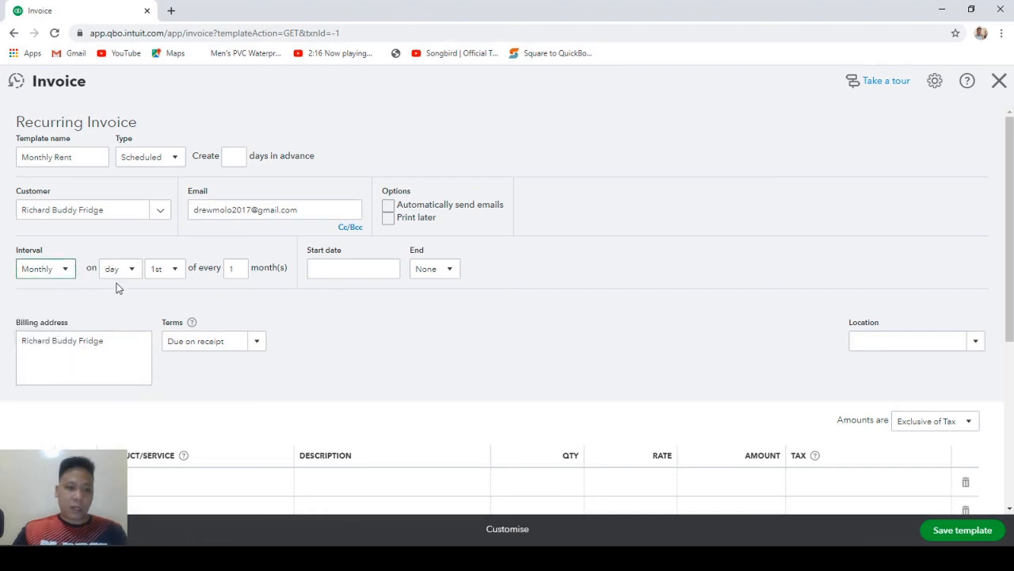
left_click(176, 271)
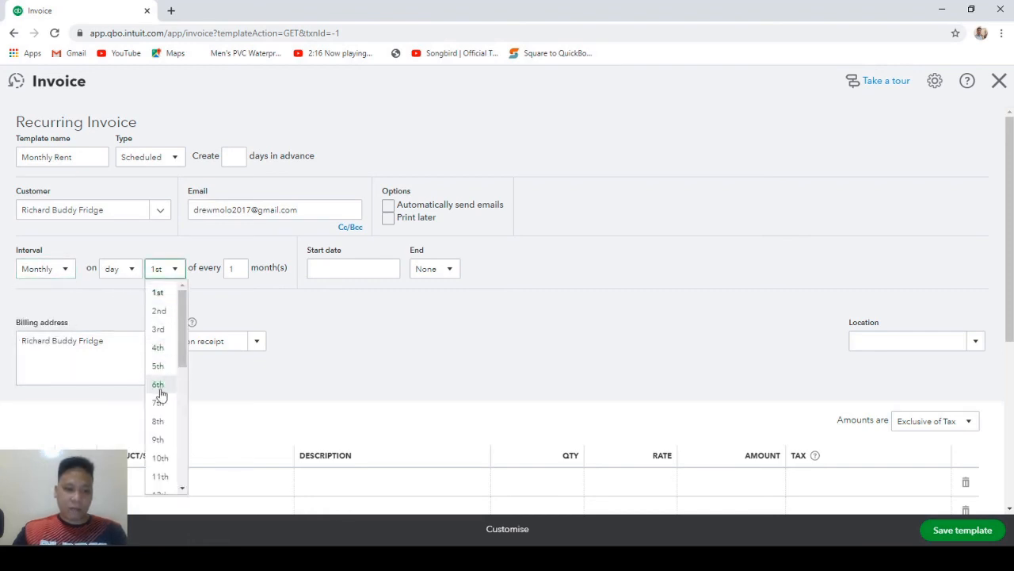
scroll(161, 466, "down", 2)
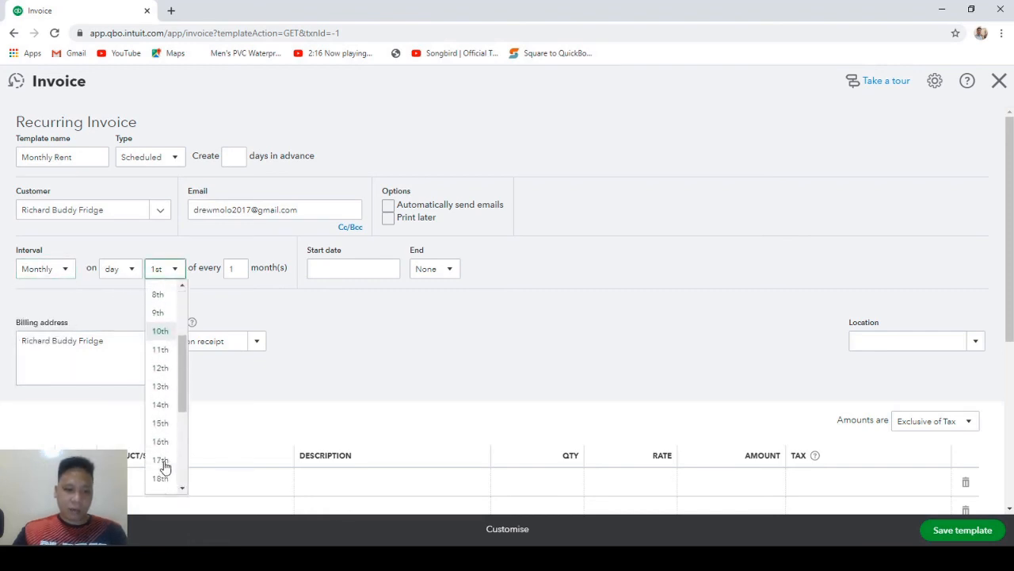
left_click(160, 422)
double_click(244, 269)
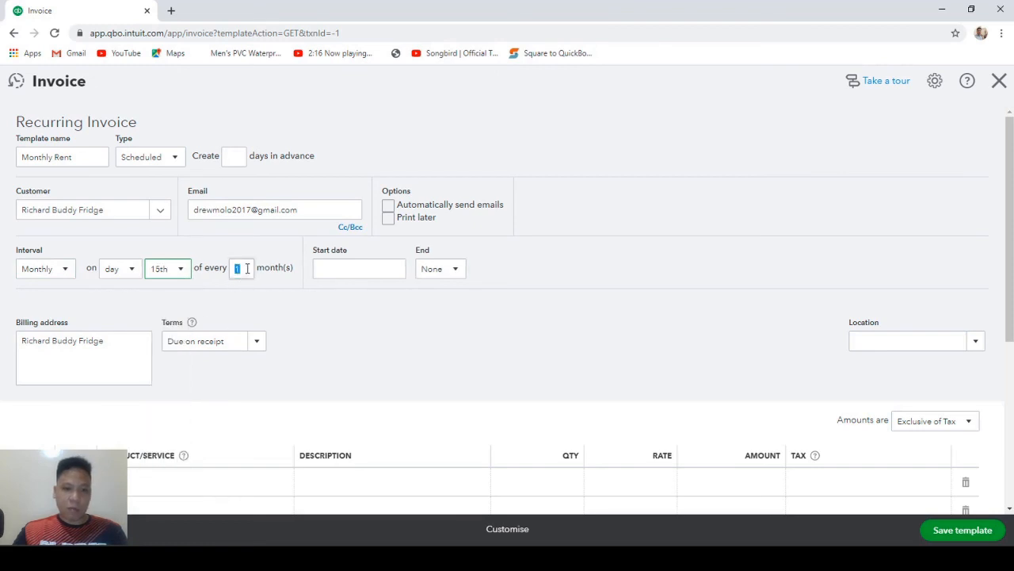
left_click(394, 270)
left_click(398, 272)
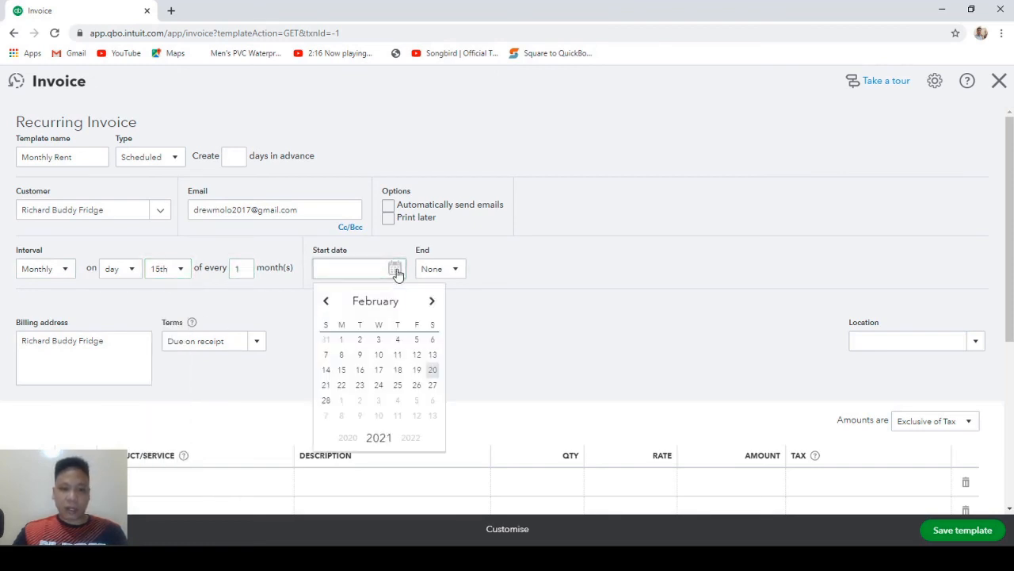
left_click(432, 301)
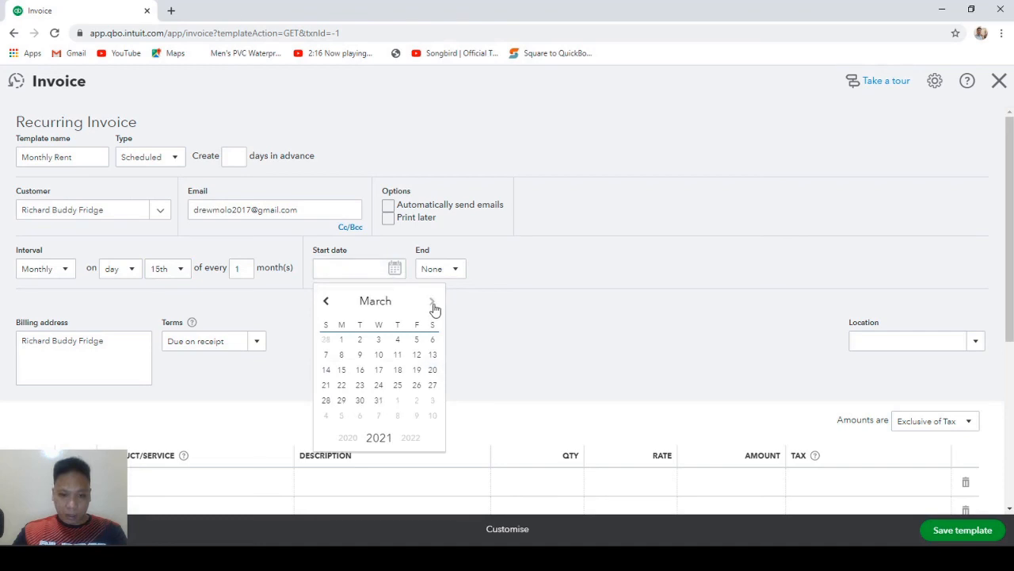
left_click(341, 340)
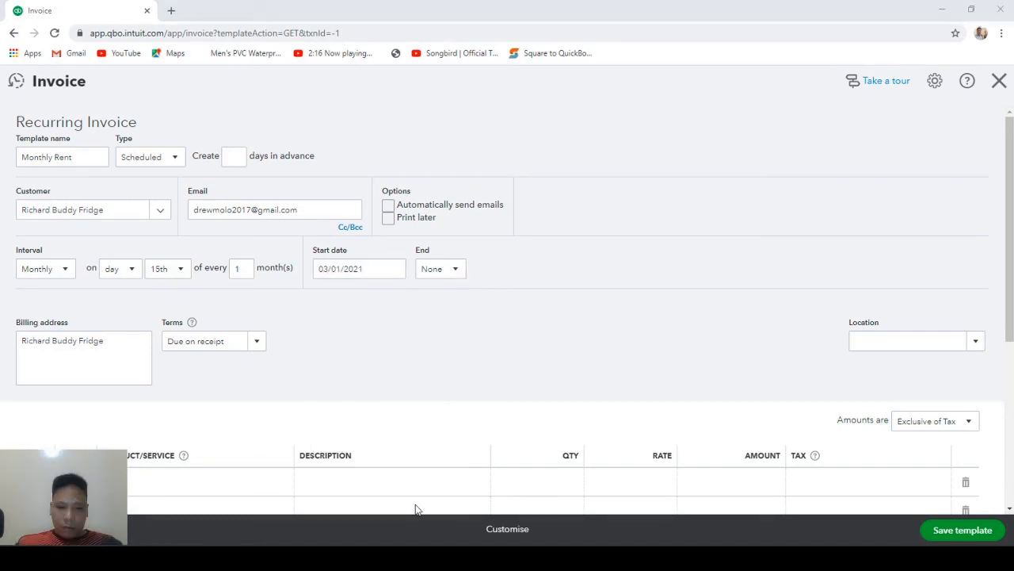
left_click(478, 278)
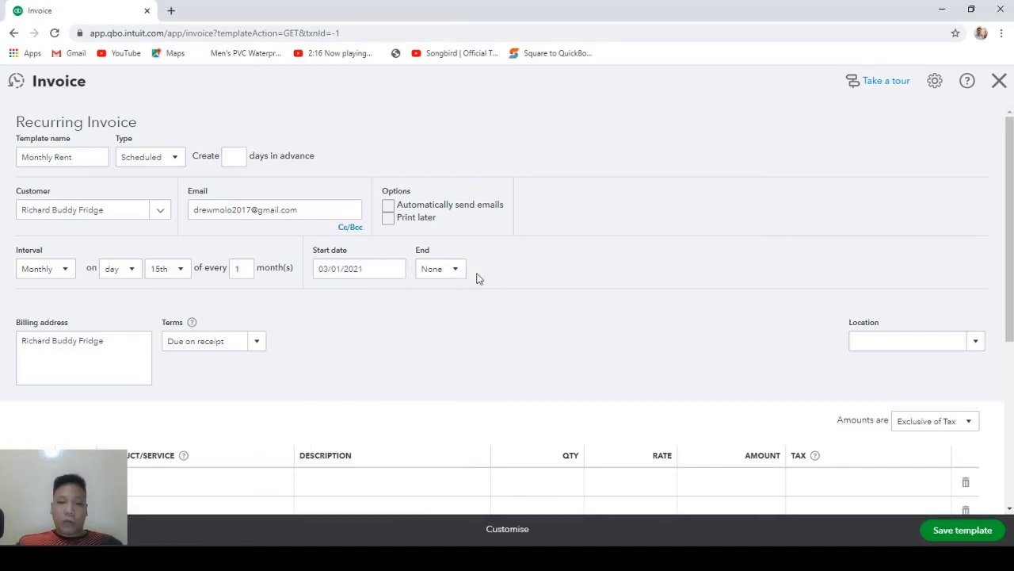
Make the schedule end by 03/01/2022.
left_click(456, 271)
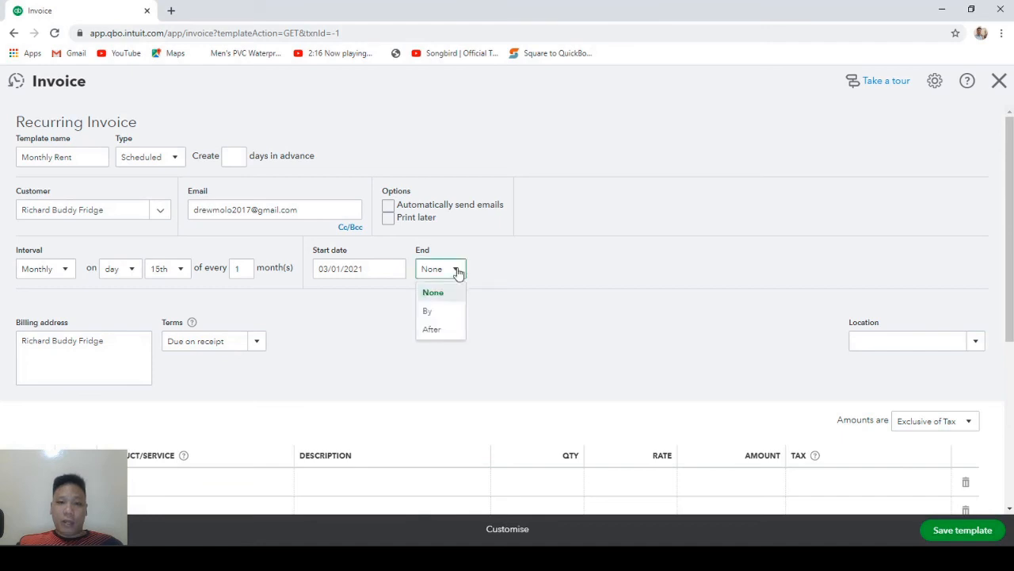
left_click(430, 311)
left_click(493, 269)
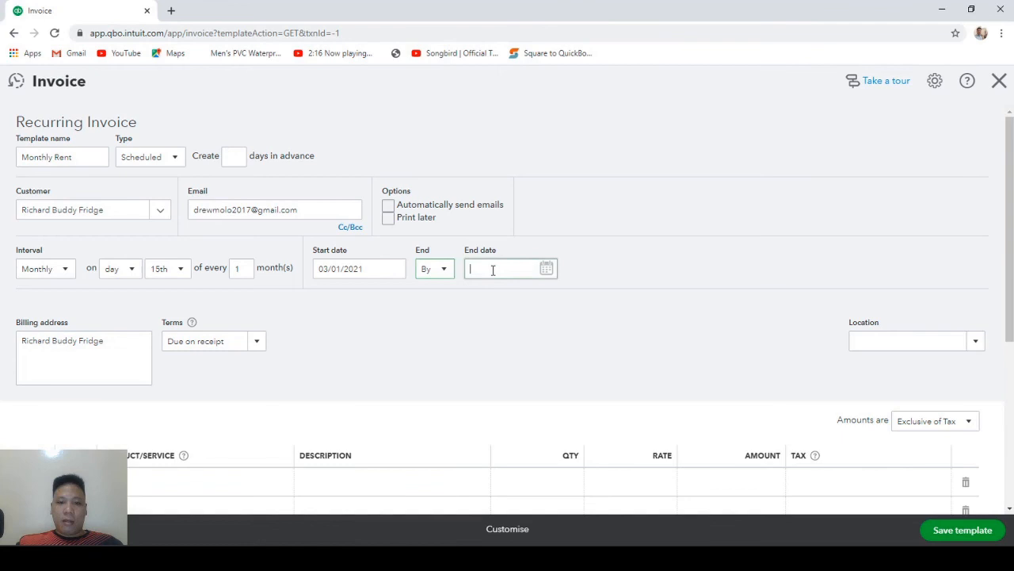
left_click(547, 269)
left_click(583, 301)
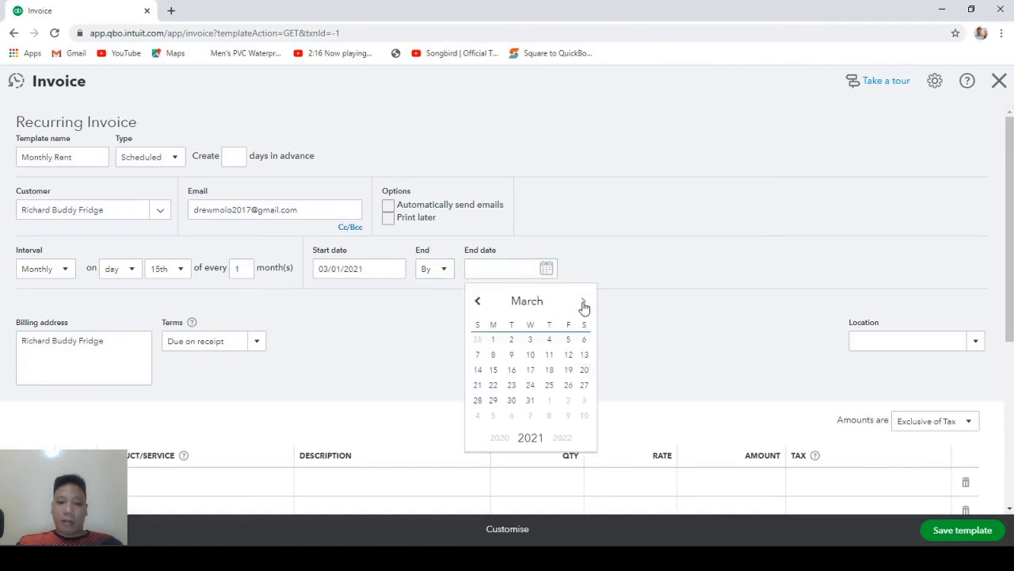
left_click(583, 302)
left_click(583, 302)
left_click(583, 302)
left_click(584, 302)
left_click(583, 302)
left_click(583, 302)
left_click(583, 302)
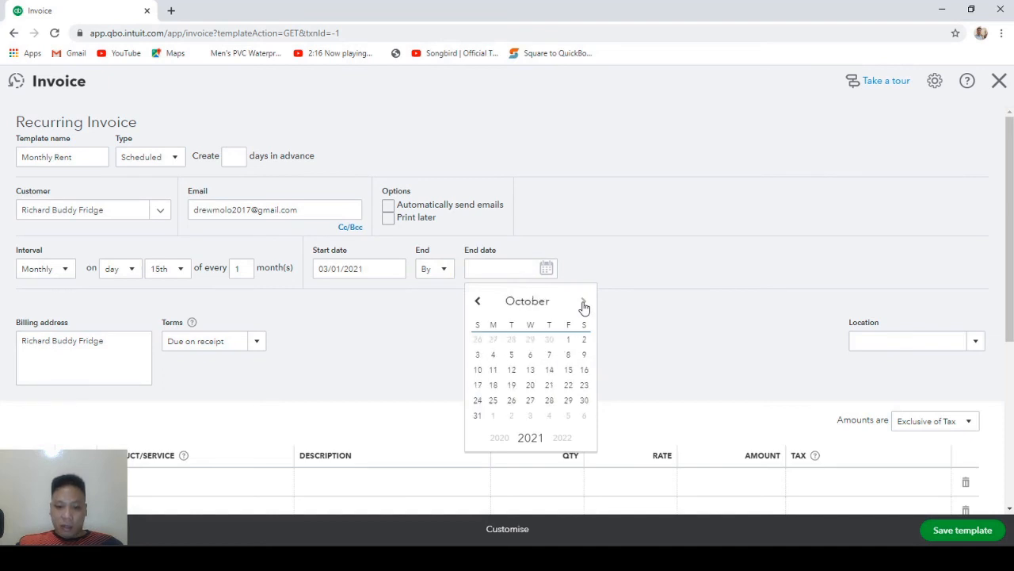
left_click(583, 302)
left_click(583, 302)
left_click(583, 302)
left_click(583, 302)
left_click(583, 302)
left_click(583, 302)
left_click(583, 302)
left_click(583, 302)
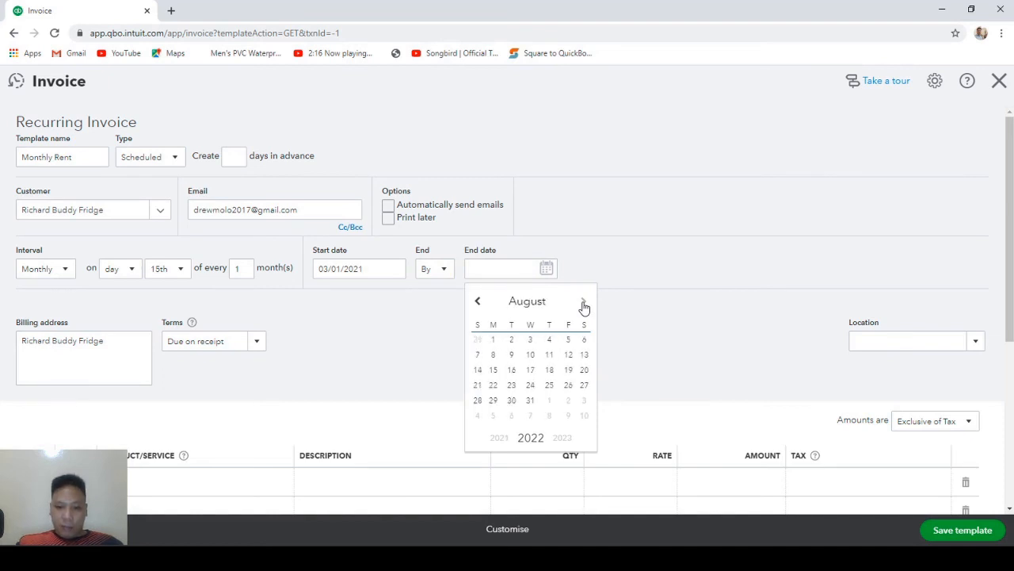
left_click(479, 302)
left_click(478, 302)
left_click(479, 302)
left_click(479, 302)
left_click(478, 302)
left_click(512, 340)
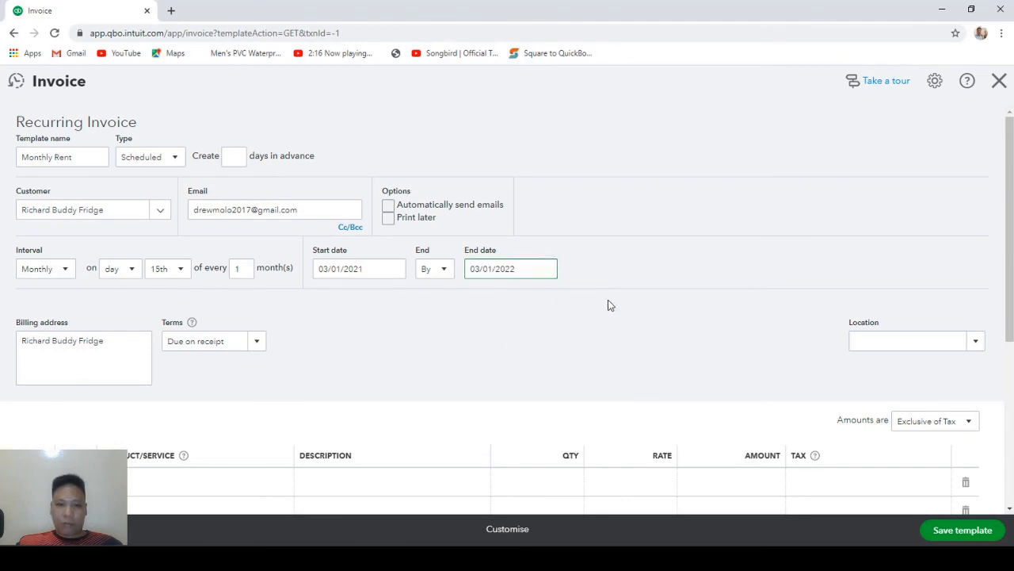
scroll(532, 315, "down", 3)
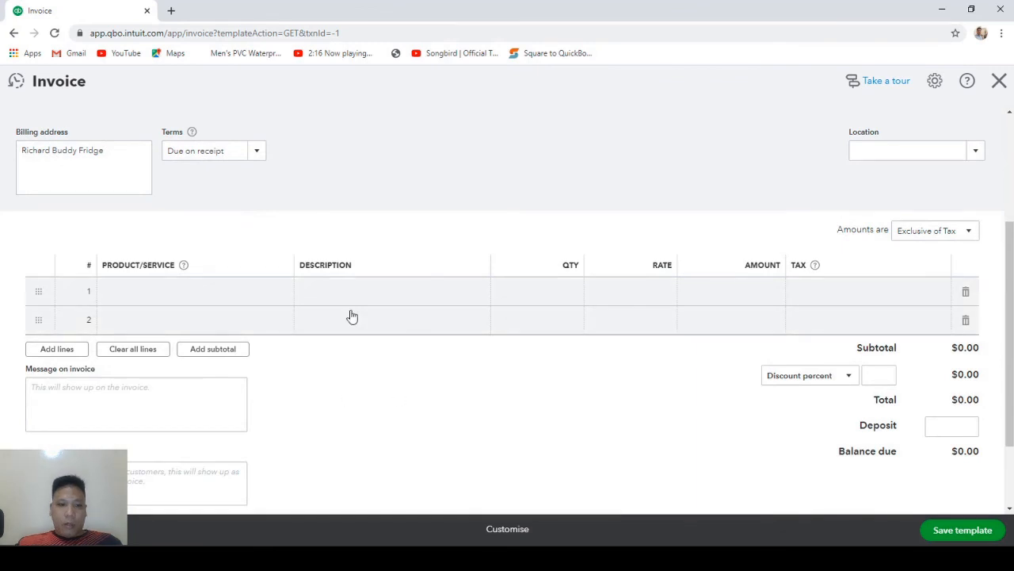
From the invoice's first line, start a new service item named Rentals.
left_click(266, 295)
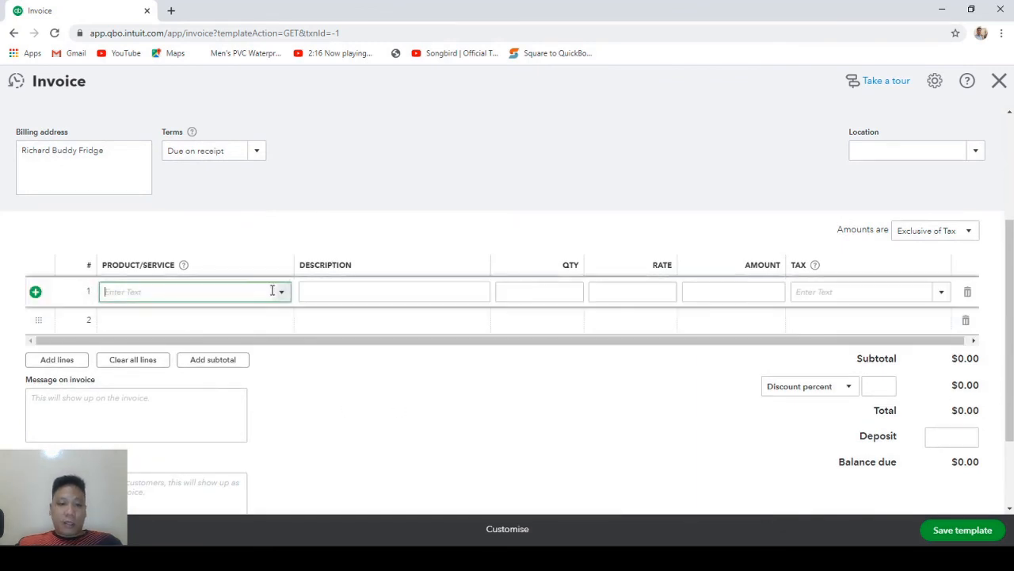
left_click(282, 294)
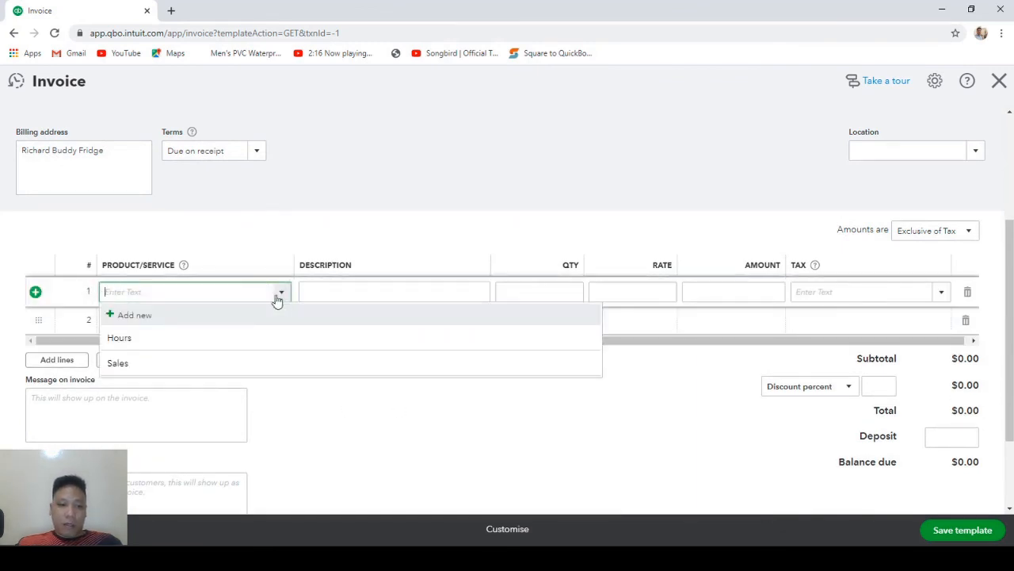
left_click(151, 318)
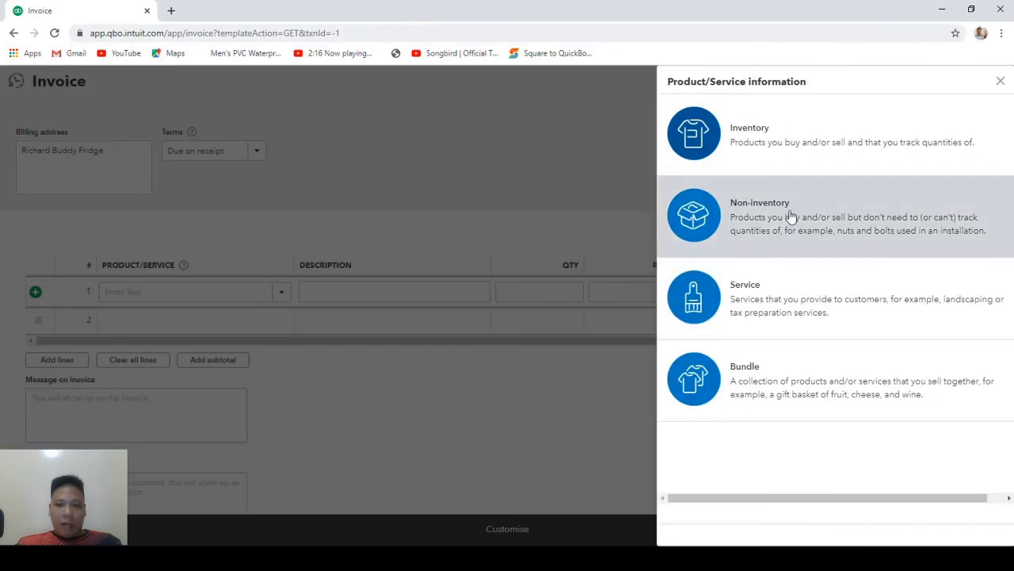
left_click(810, 295)
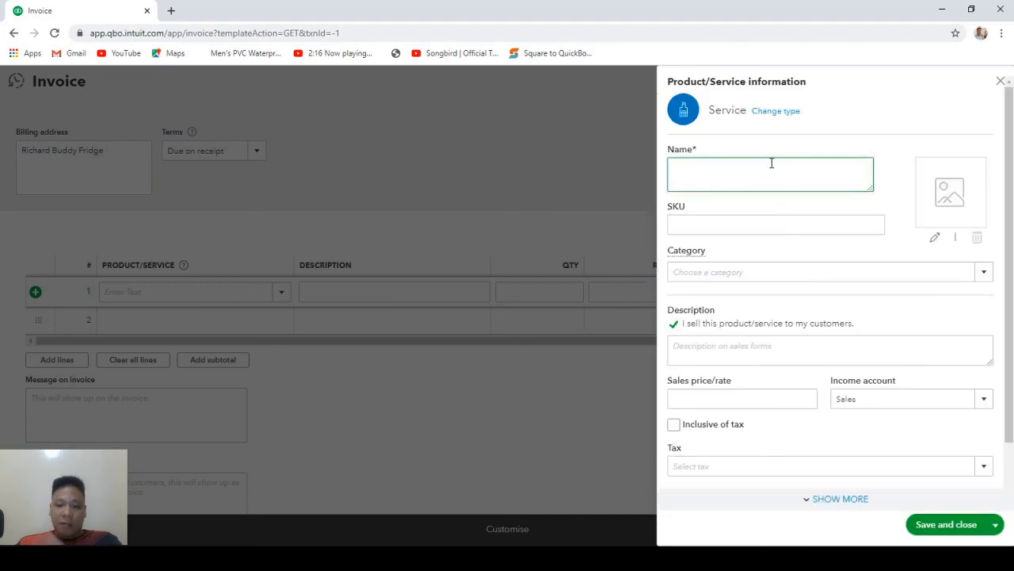
type("Rentals")
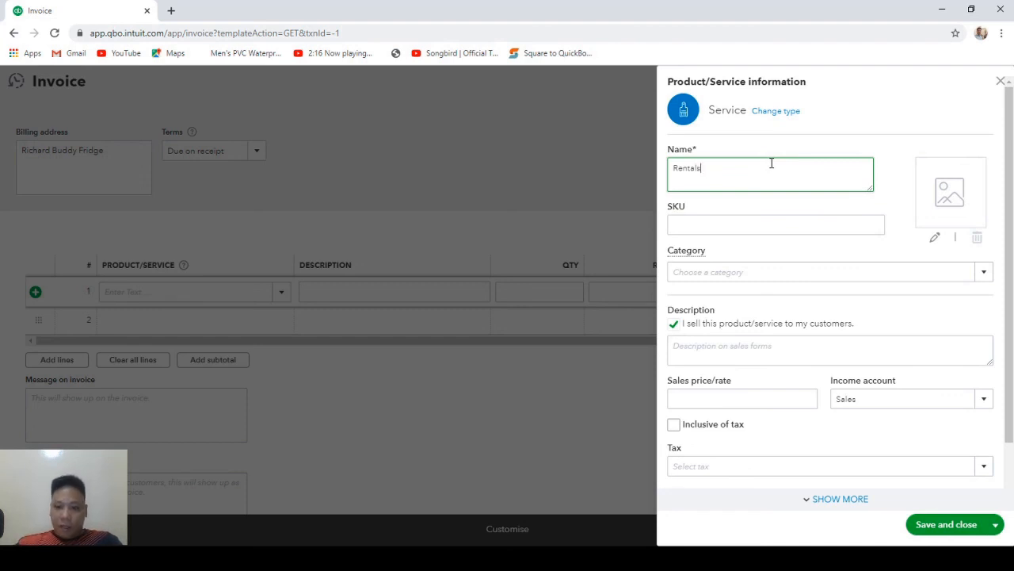
Assign 3600 Rent Income as the Rentals income account and save the service.
scroll(911, 341, "down", 1)
left_click(988, 343)
left_click(985, 341)
scroll(872, 261, "up", 4)
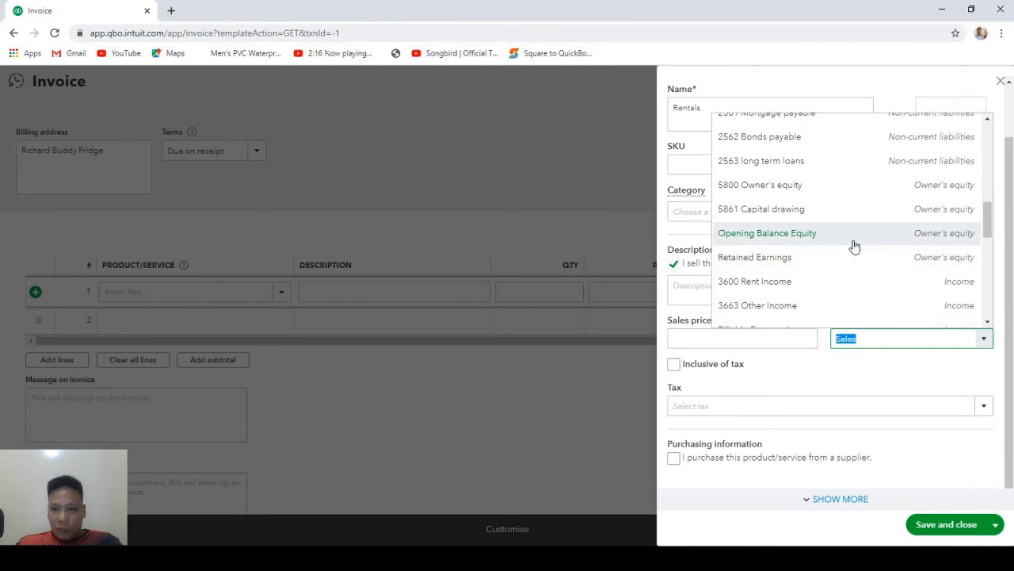
scroll(853, 248, "down", 2)
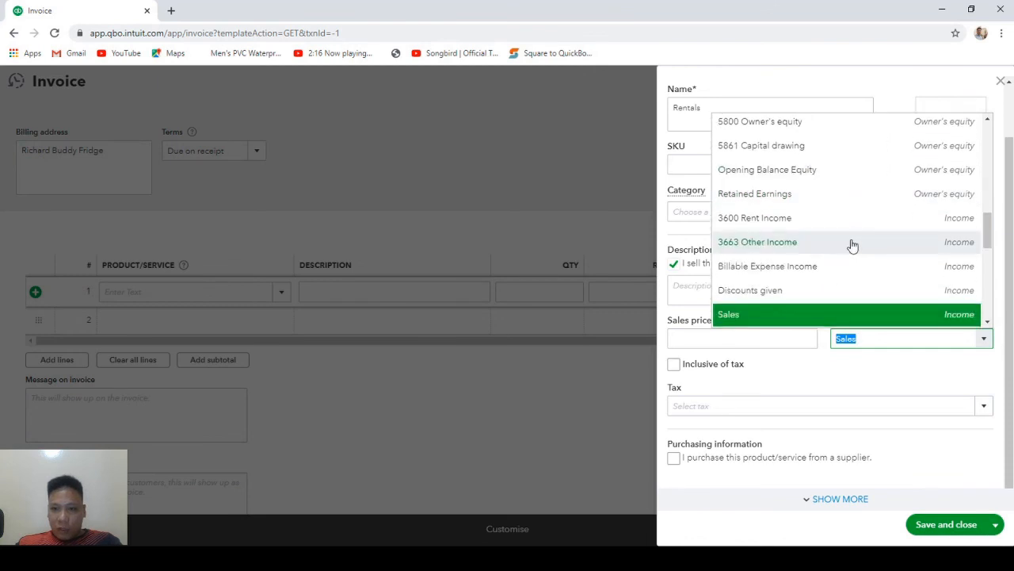
left_click(742, 222)
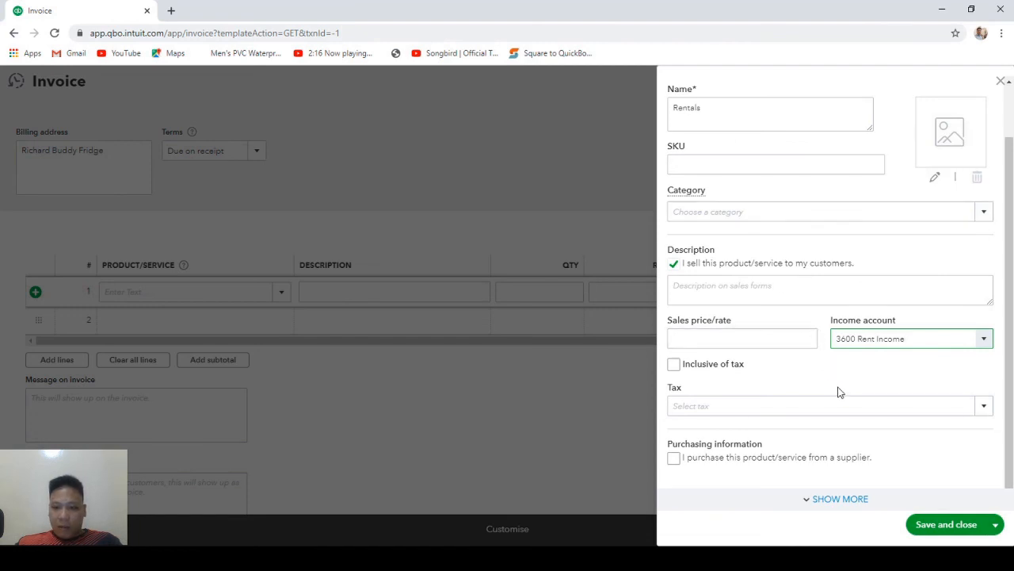
left_click(947, 524)
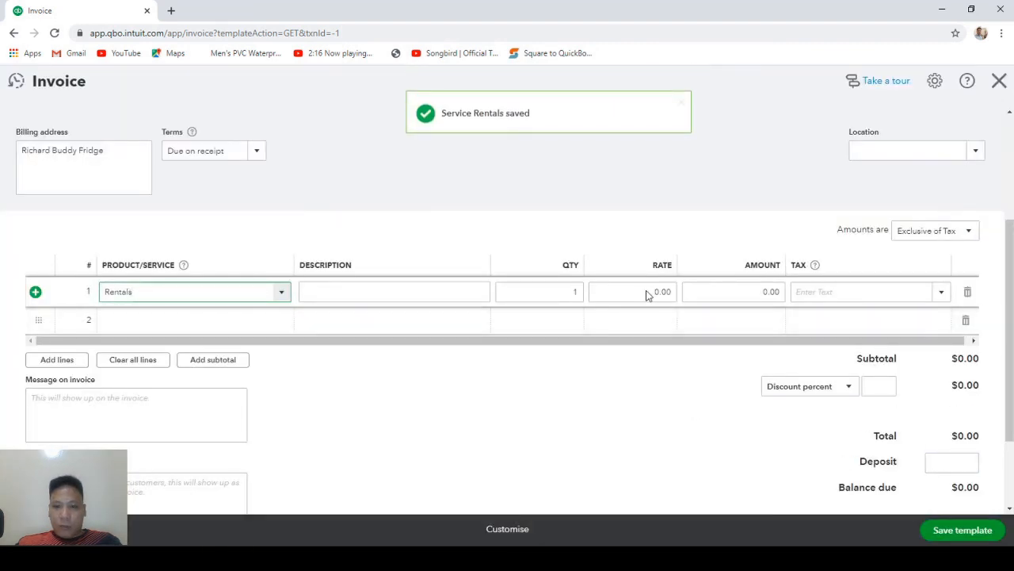
Set the Rentals line rate to 800 with 12% S tax.
left_click(651, 292)
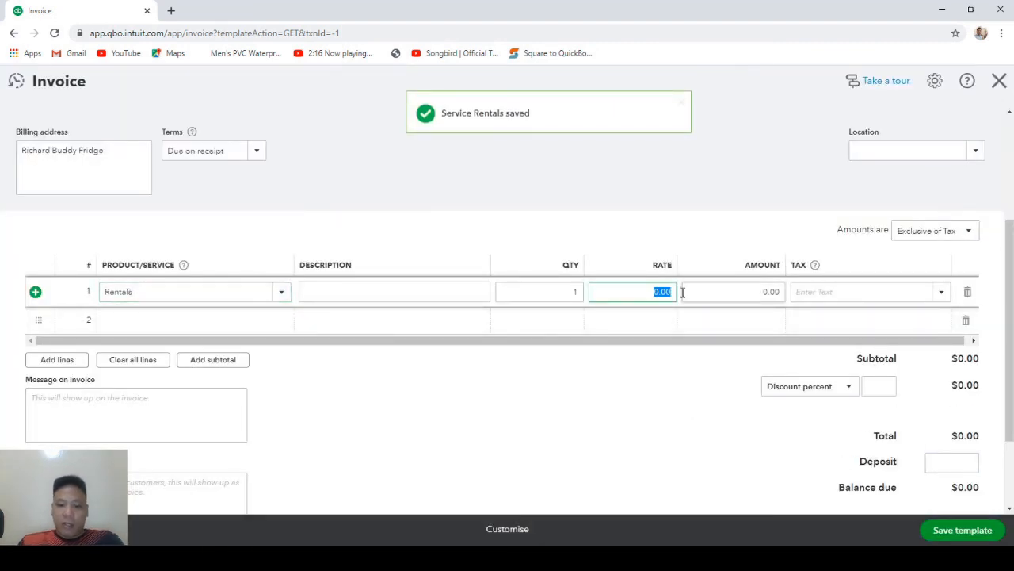
type("800")
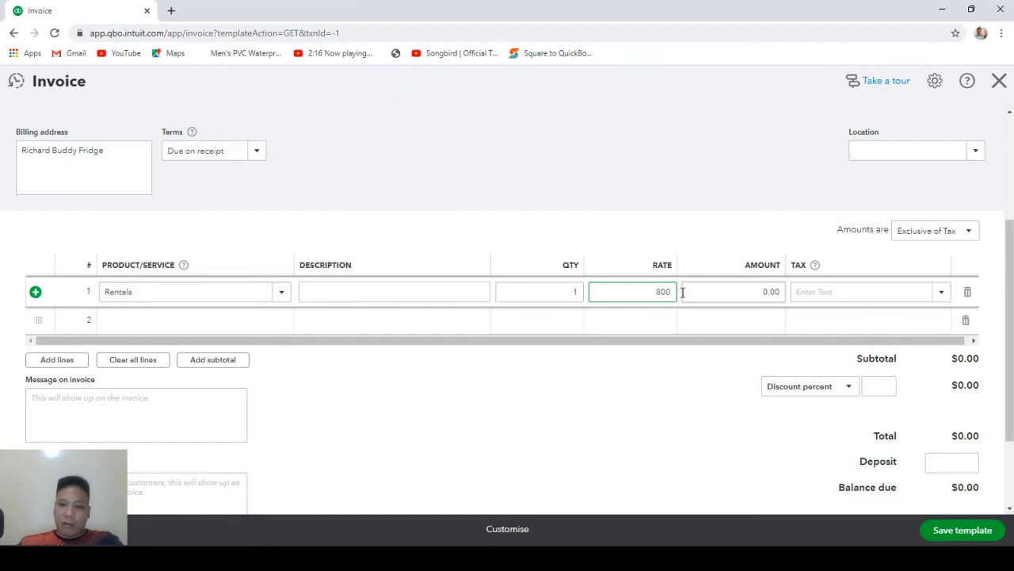
left_click(775, 291)
left_click(942, 292)
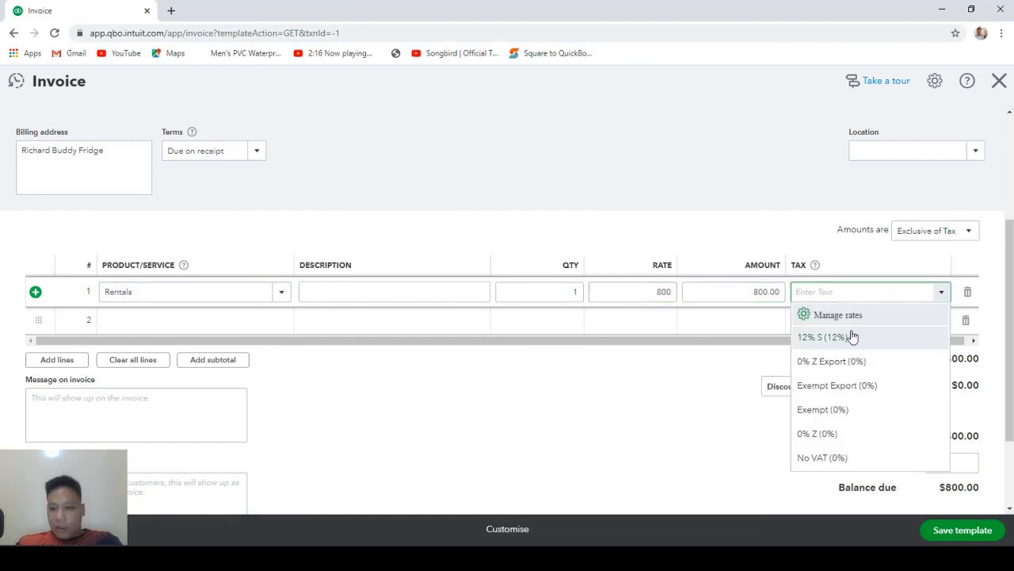
left_click(852, 338)
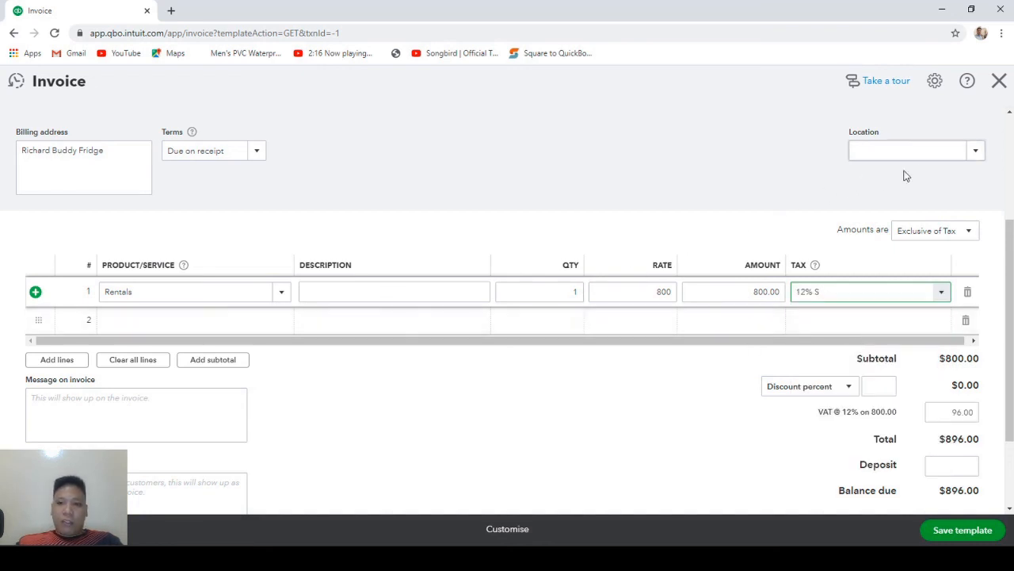
Assign the Maple Woods location and save the Monthly Rent template.
left_click(977, 153)
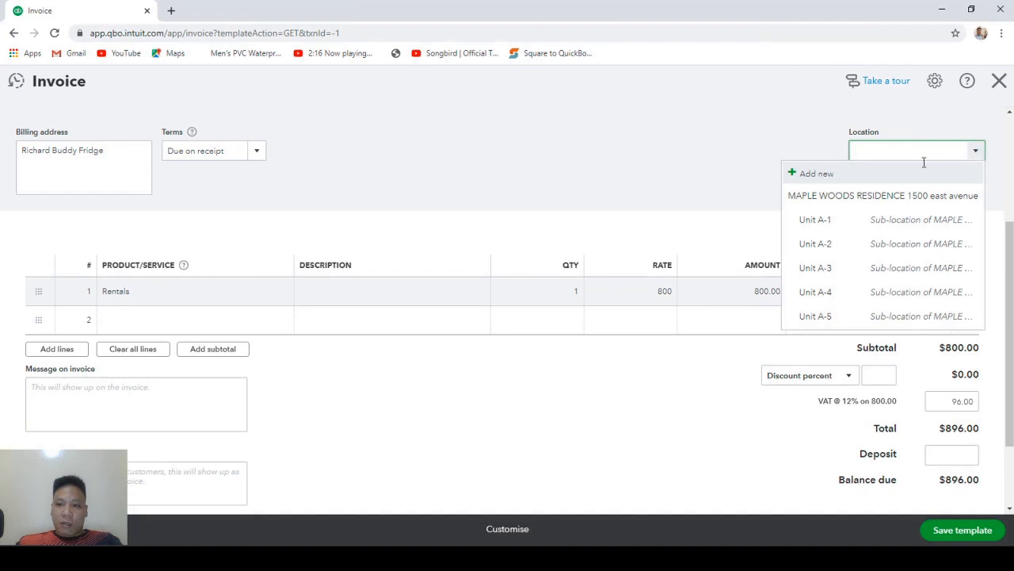
left_click(835, 223)
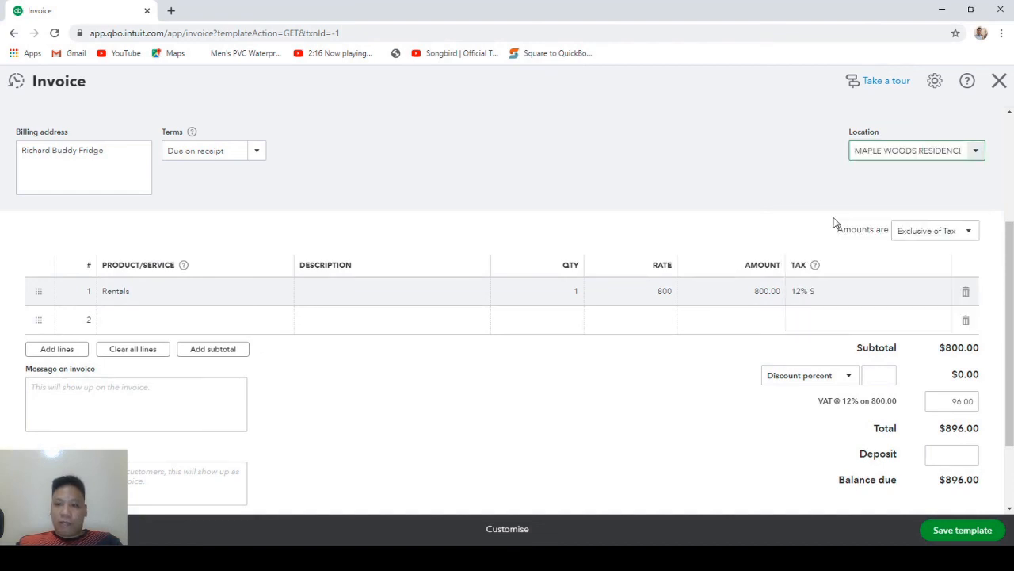
scroll(626, 267, "down", 2)
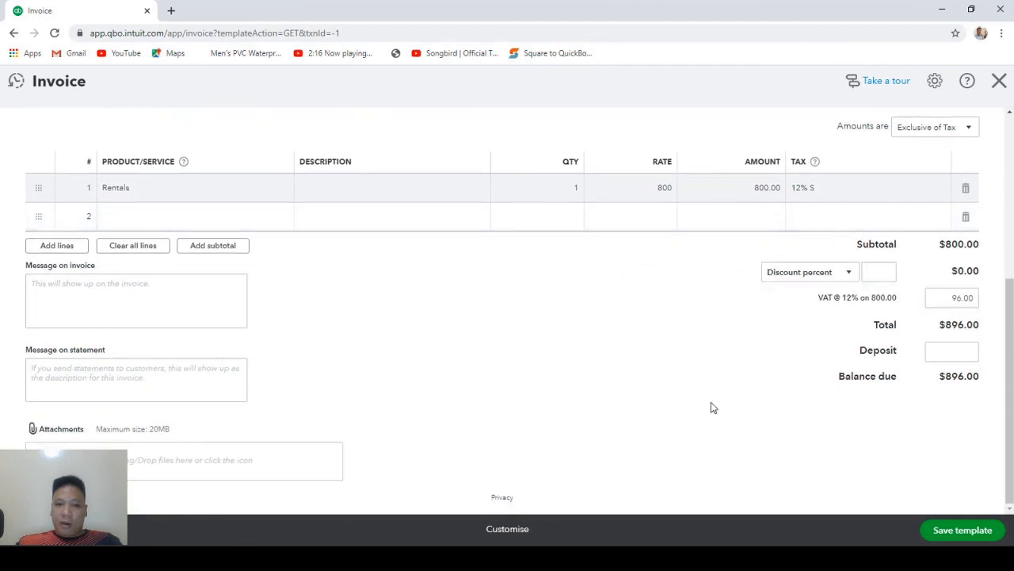
left_click(962, 531)
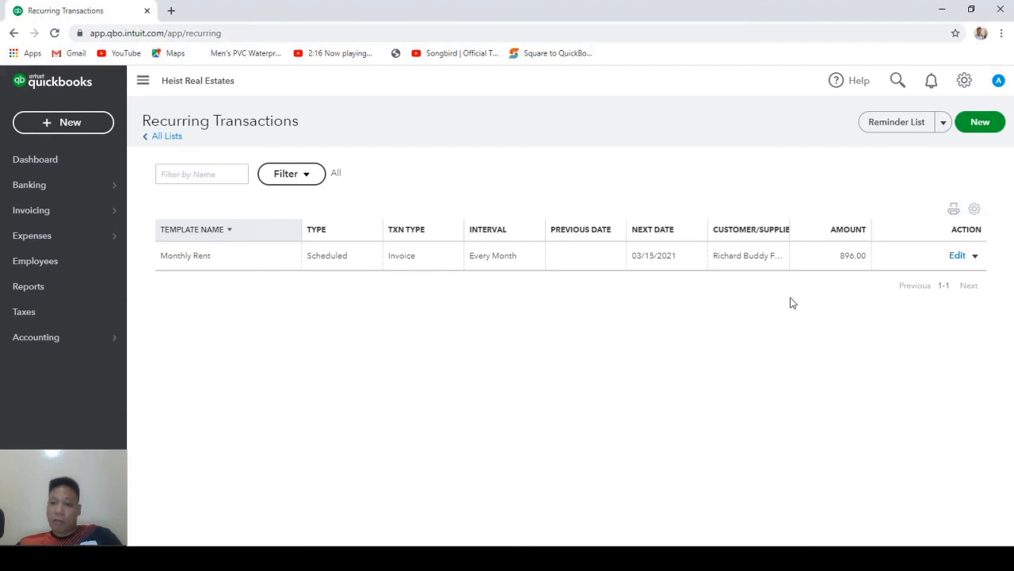
Duplicate the Monthly Rent template and inspect the copy's customer list.
left_click(978, 261)
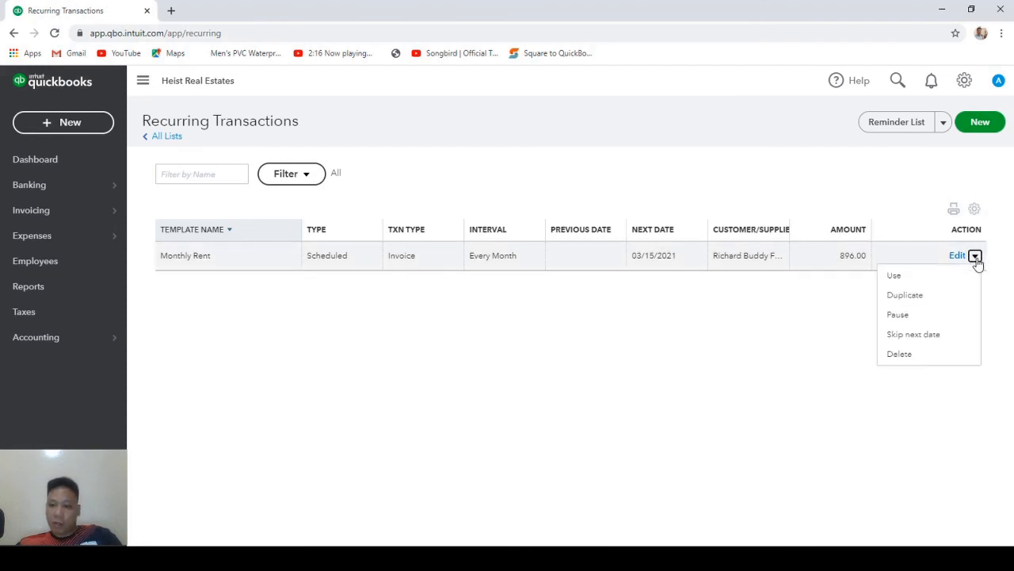
left_click(926, 297)
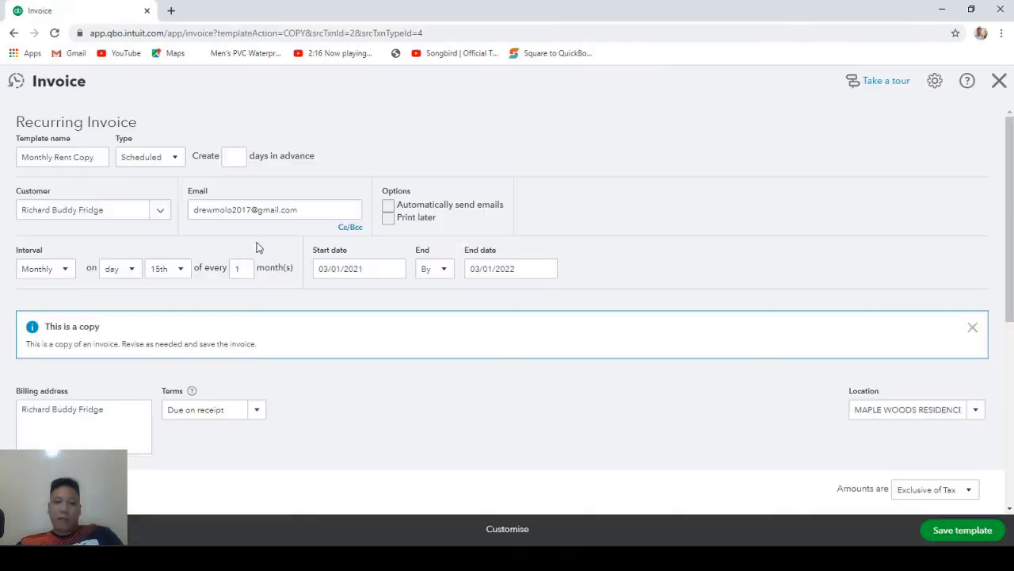
left_click(162, 212)
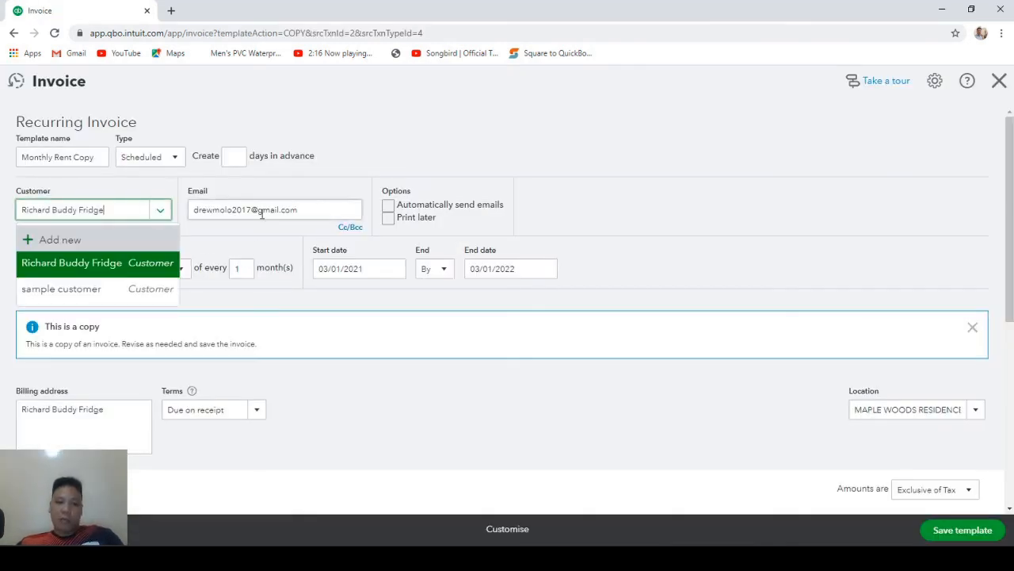
left_click(629, 249)
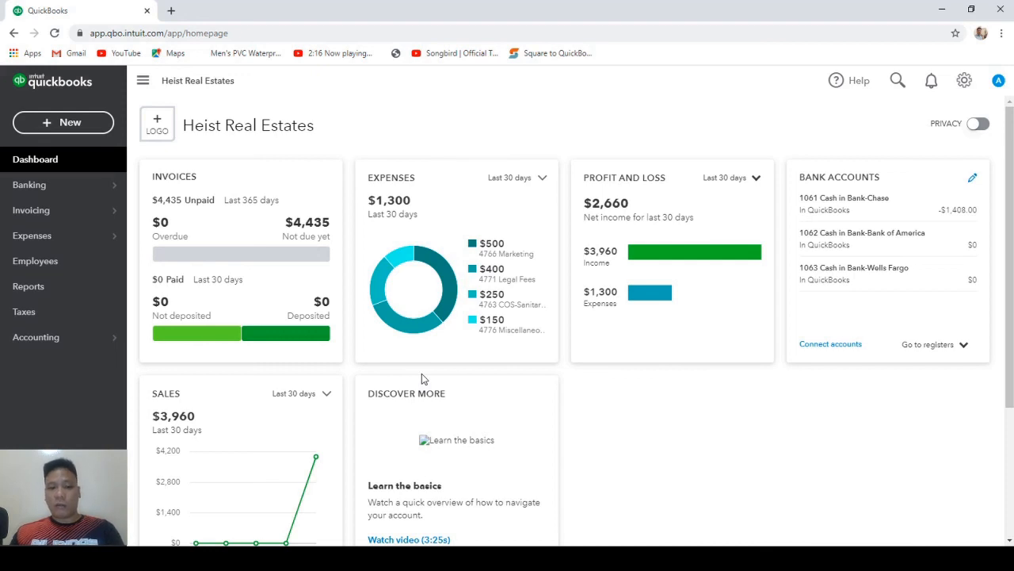
Open the Profit and Loss report from the standard reports.
left_click(40, 290)
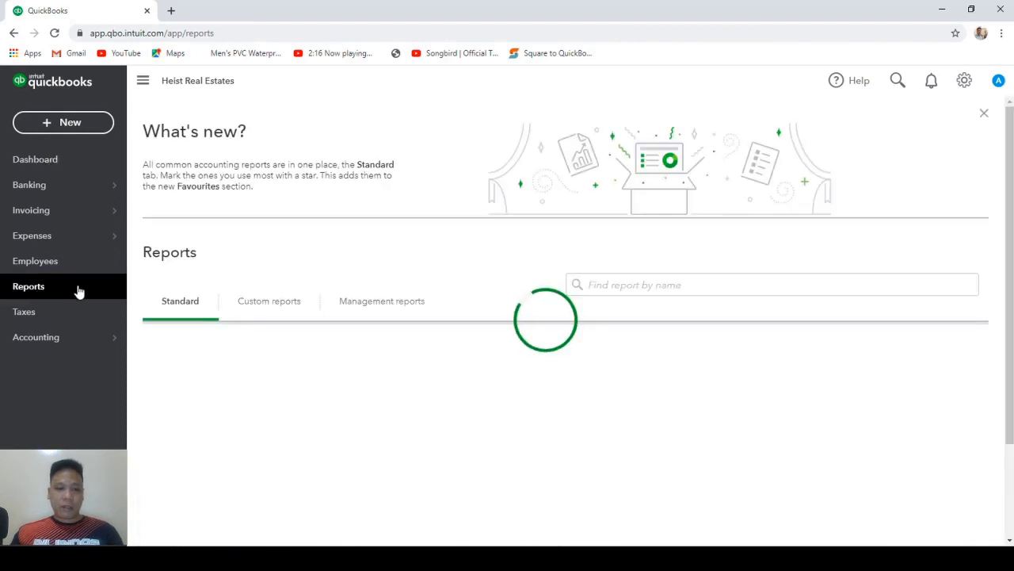
left_click(190, 389)
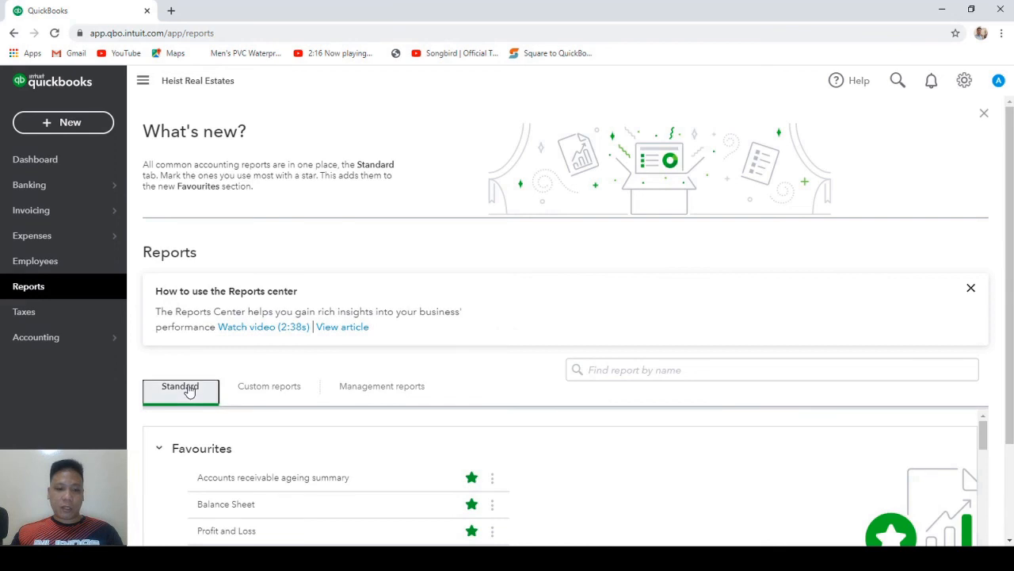
scroll(191, 389, "down", 2)
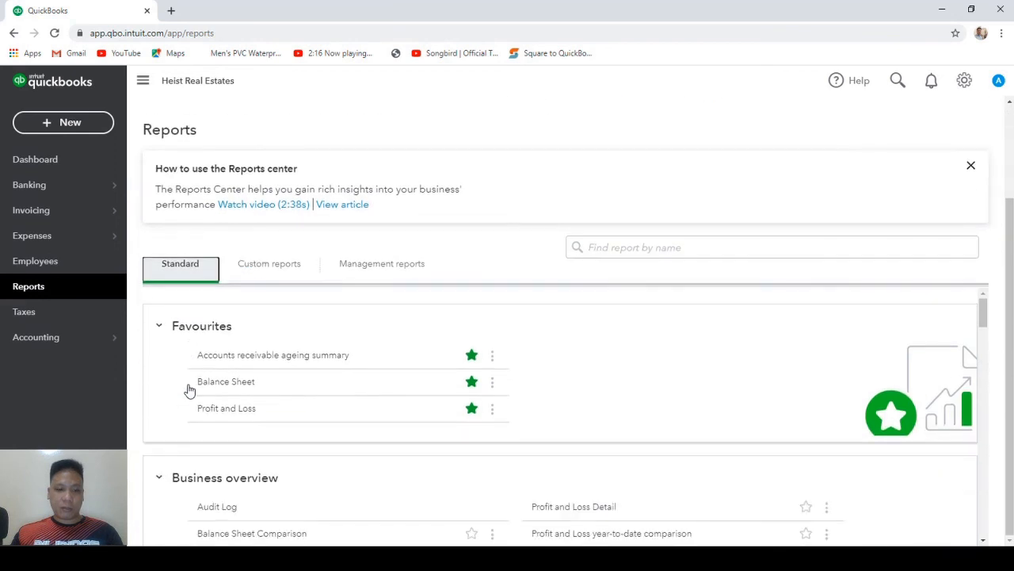
left_click(226, 412)
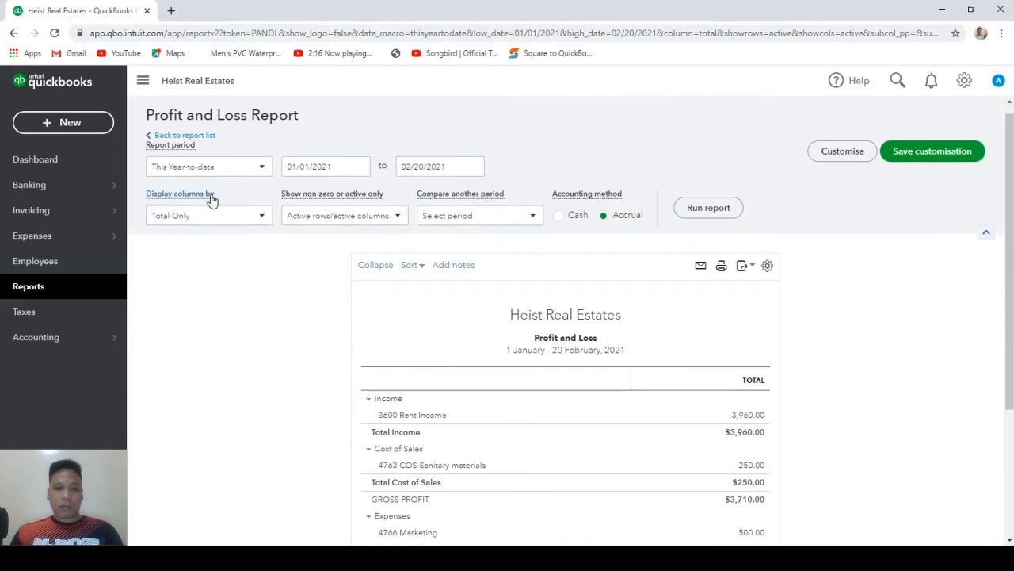
Display the report columns by Locations and rerun it.
left_click(262, 218)
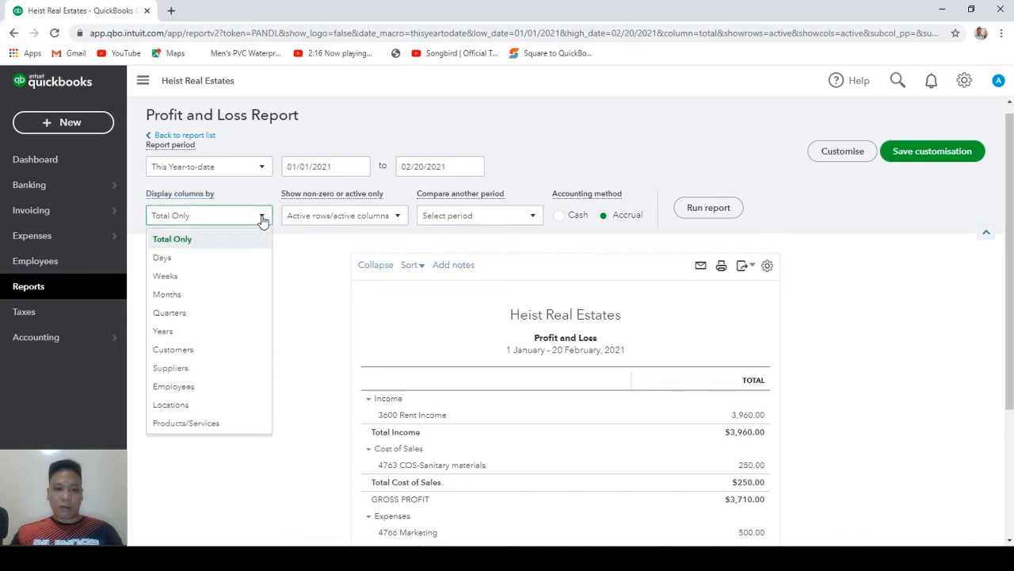
left_click(194, 411)
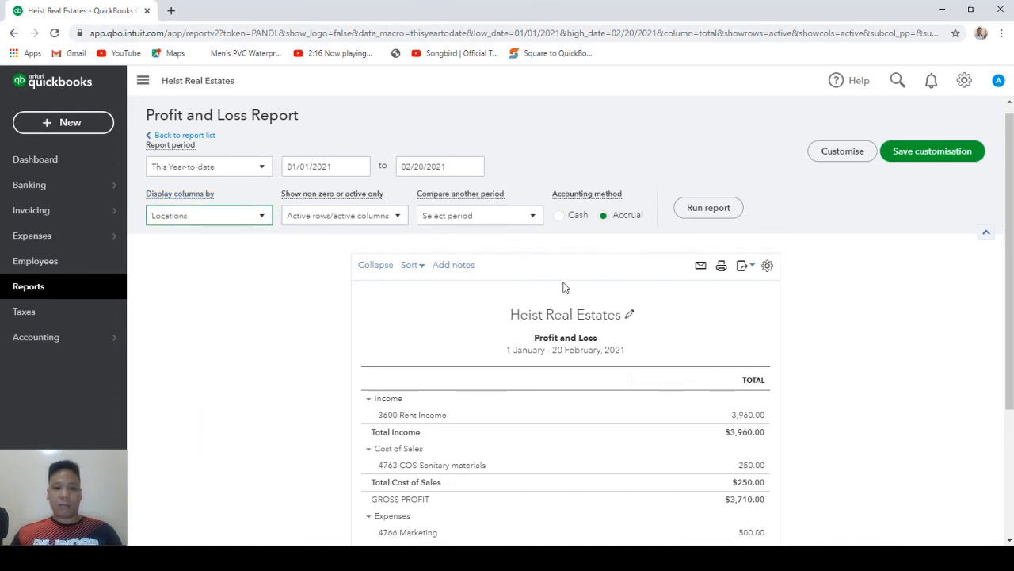
left_click(708, 207)
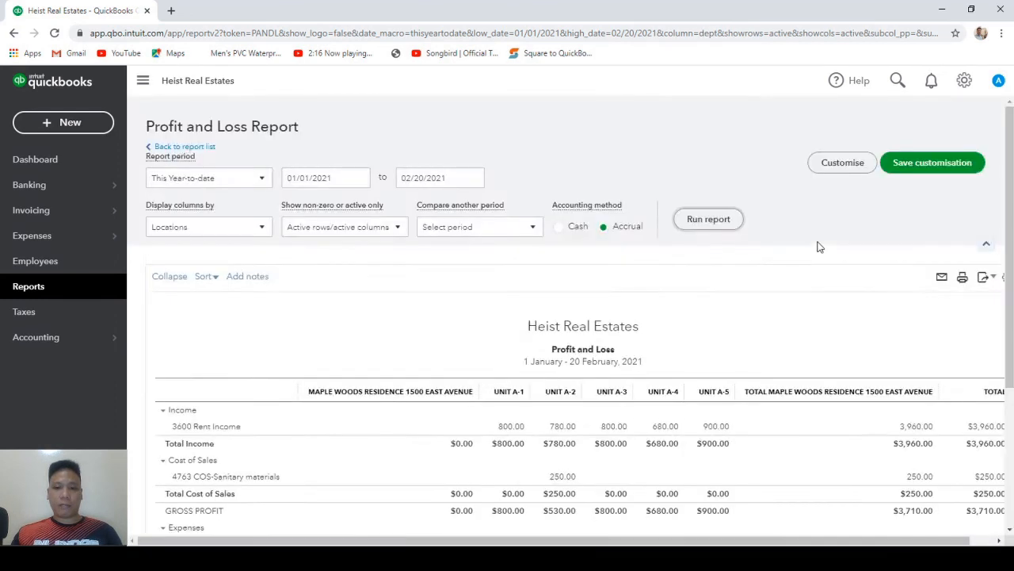
scroll(820, 247, "down", 2)
scroll(819, 247, "up", 2)
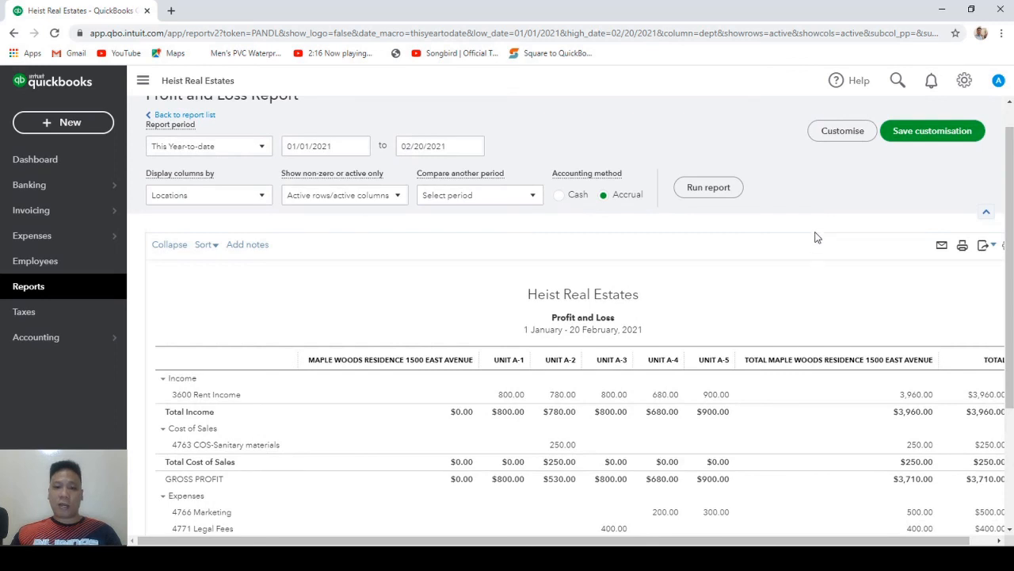
Save the report customisation under the name 'Profit and Loss Property Units'.
left_click(915, 139)
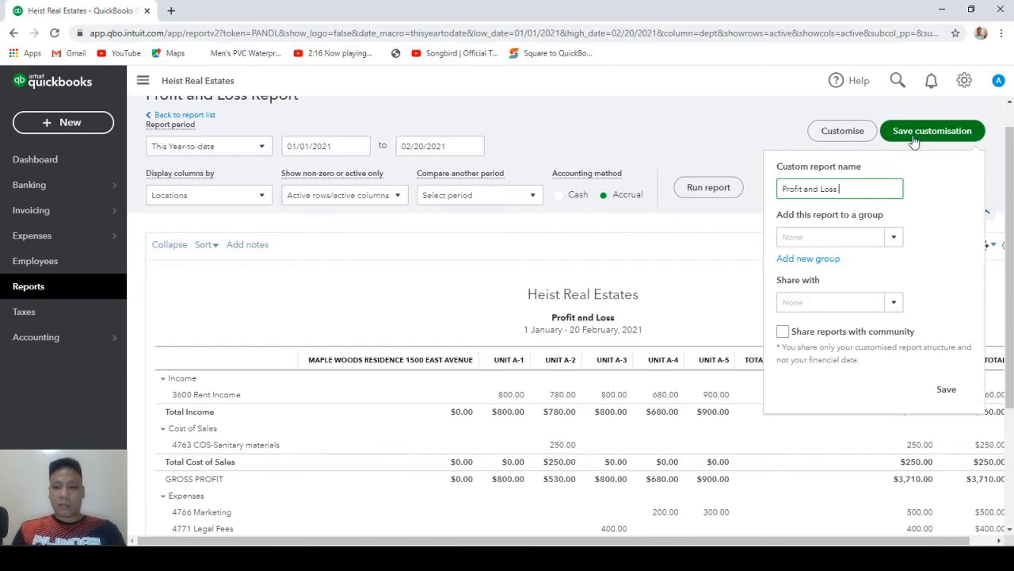
type("L")
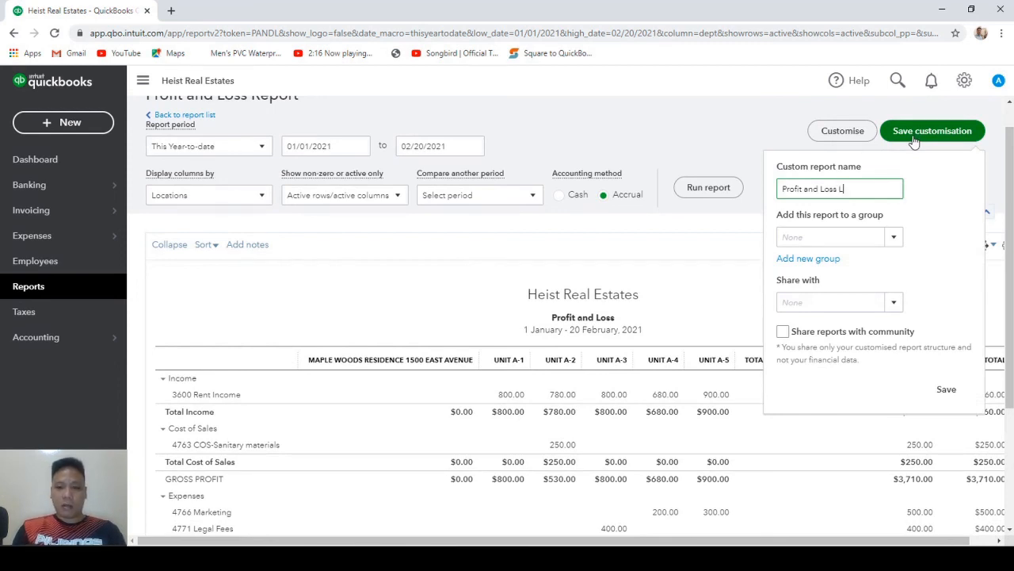
key("BackSpace")
type("Property Units")
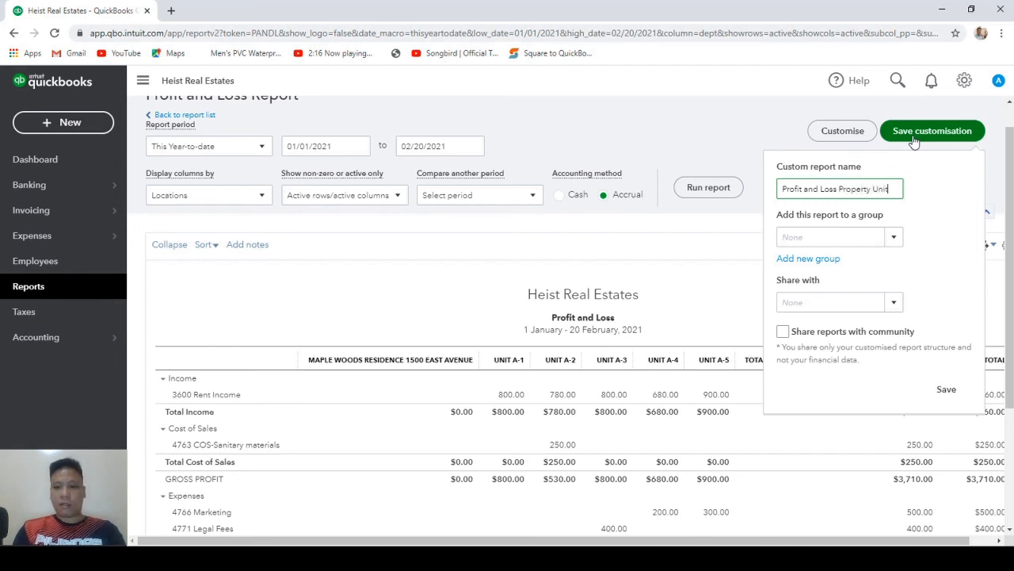
left_click(948, 393)
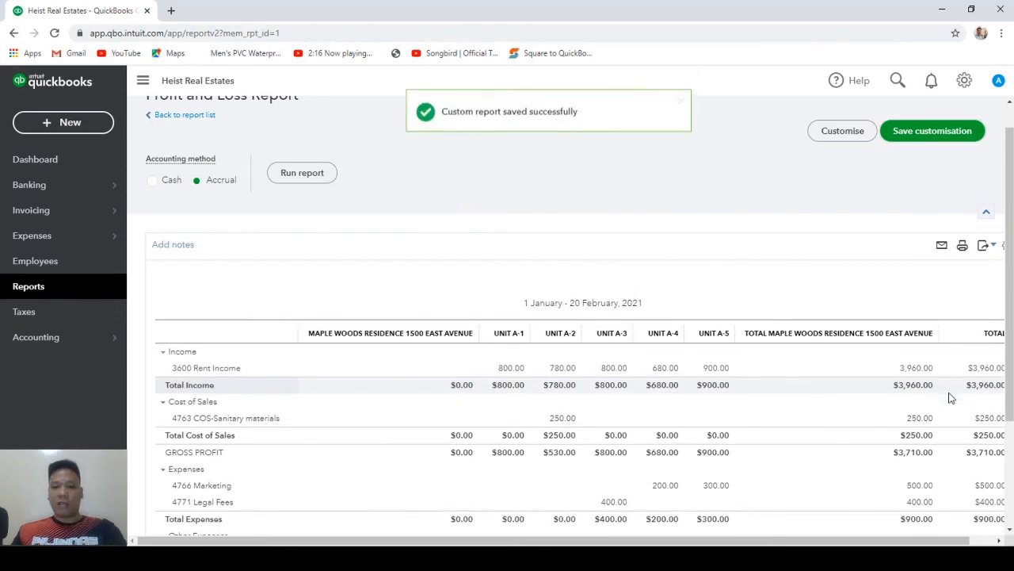
scroll(951, 397, "down", 2)
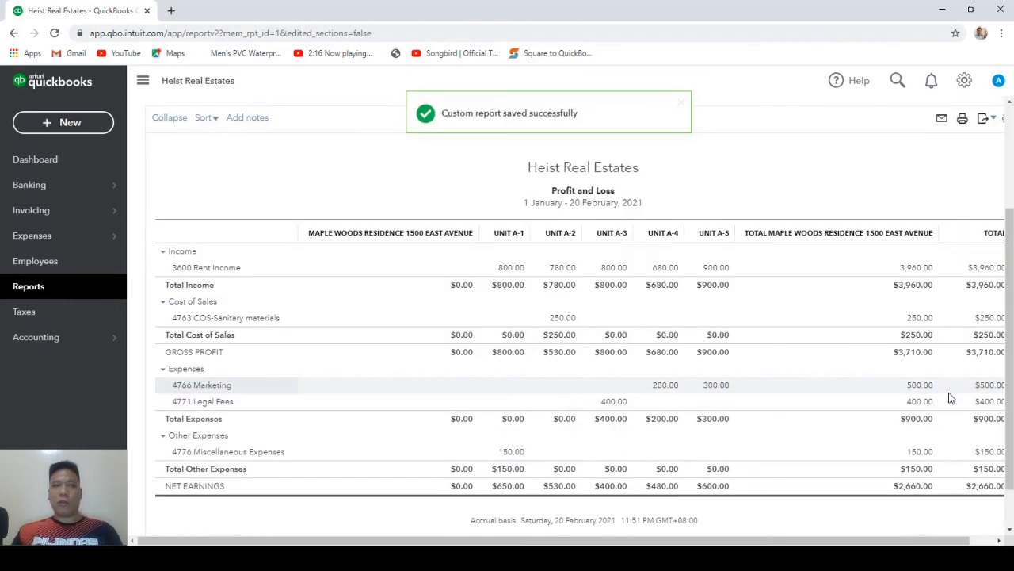